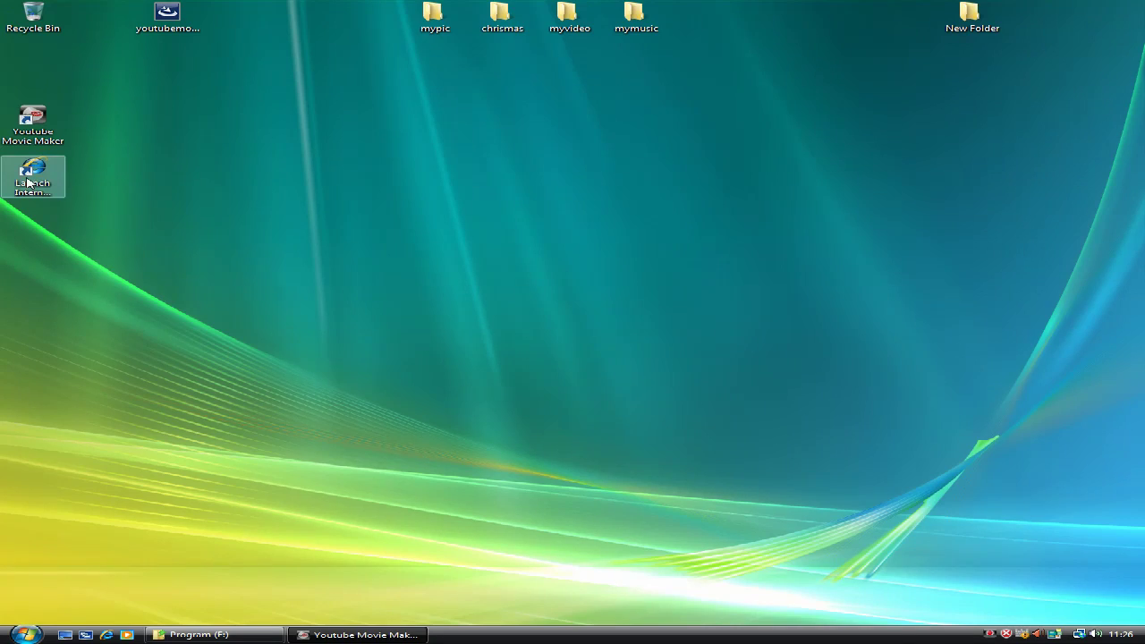
pyautogui.doubleClick(28, 182)
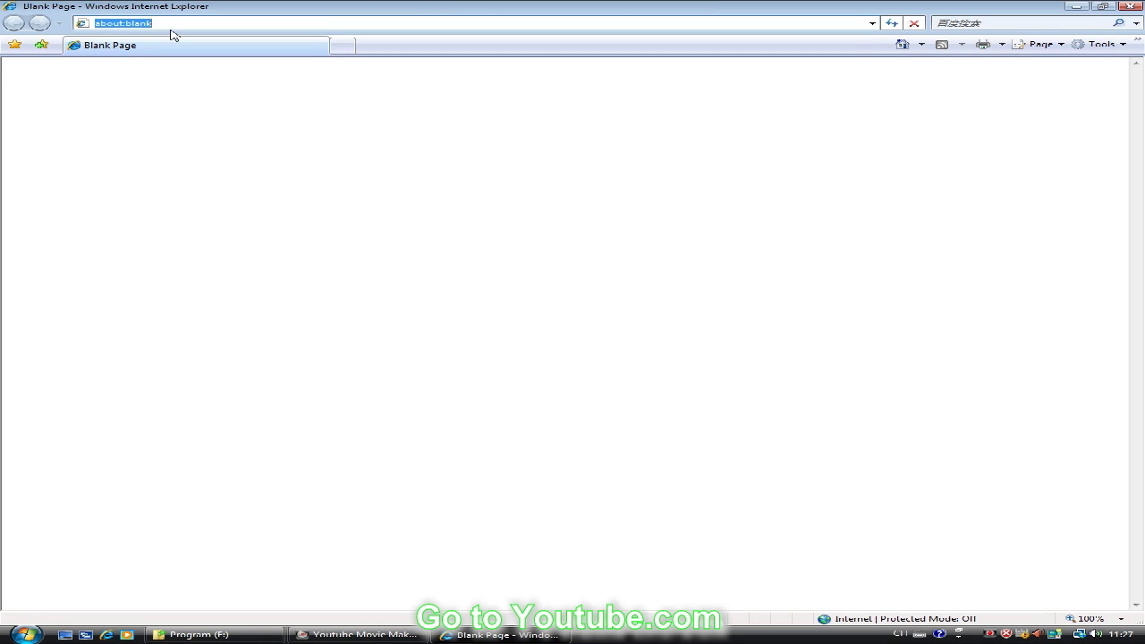
pyautogui.write('www.youtube.com')
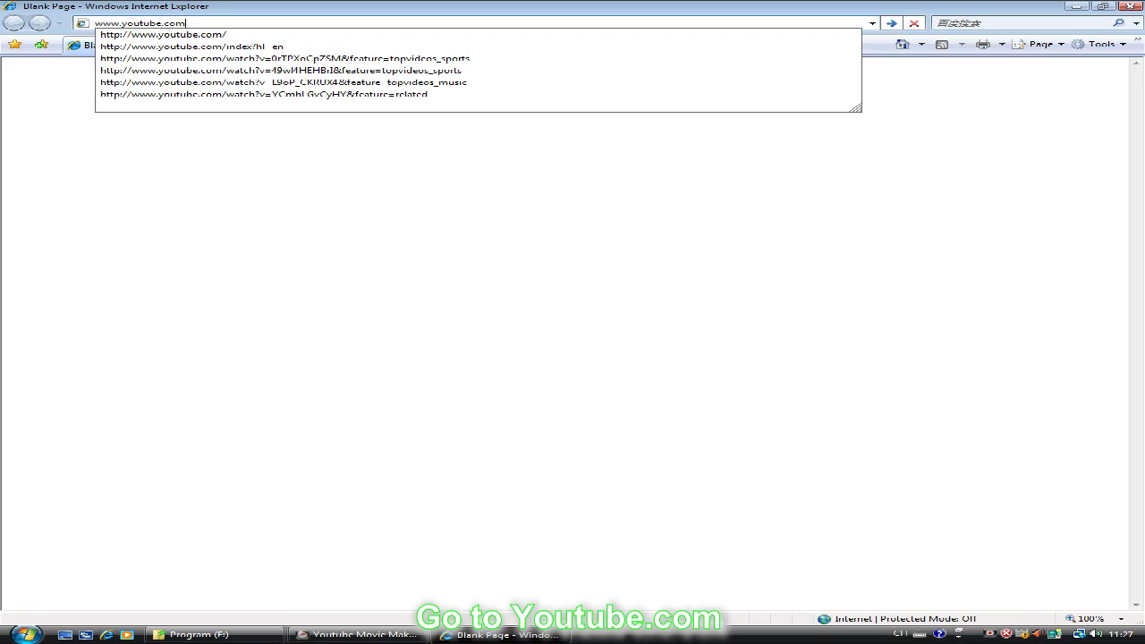
pyautogui.press('Return')
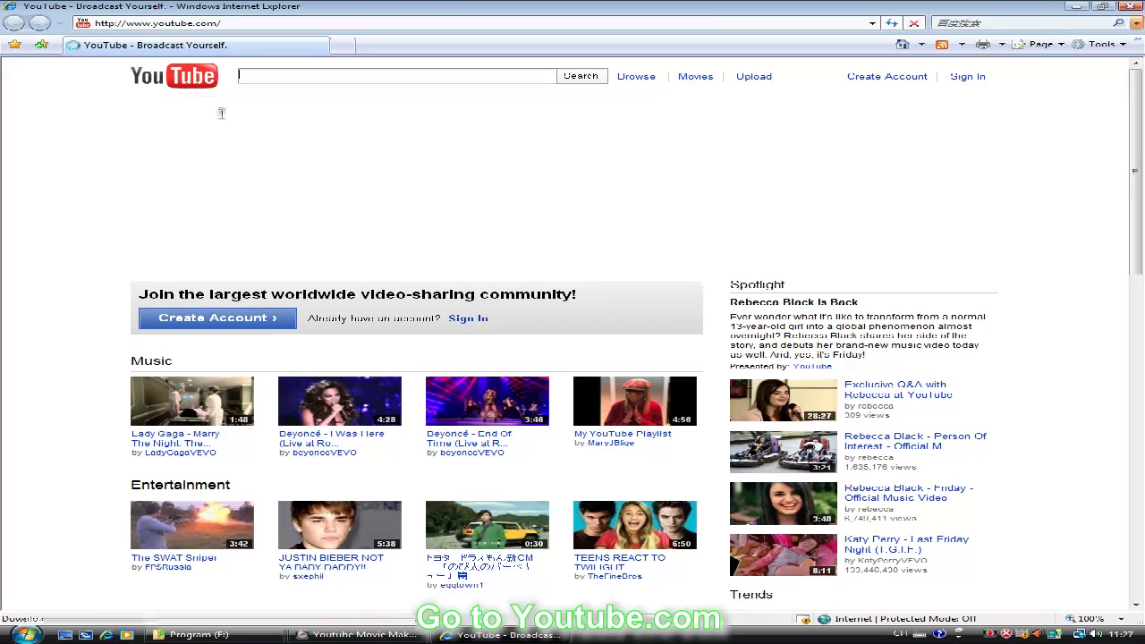
pyautogui.scroll(-5, 382, 293)
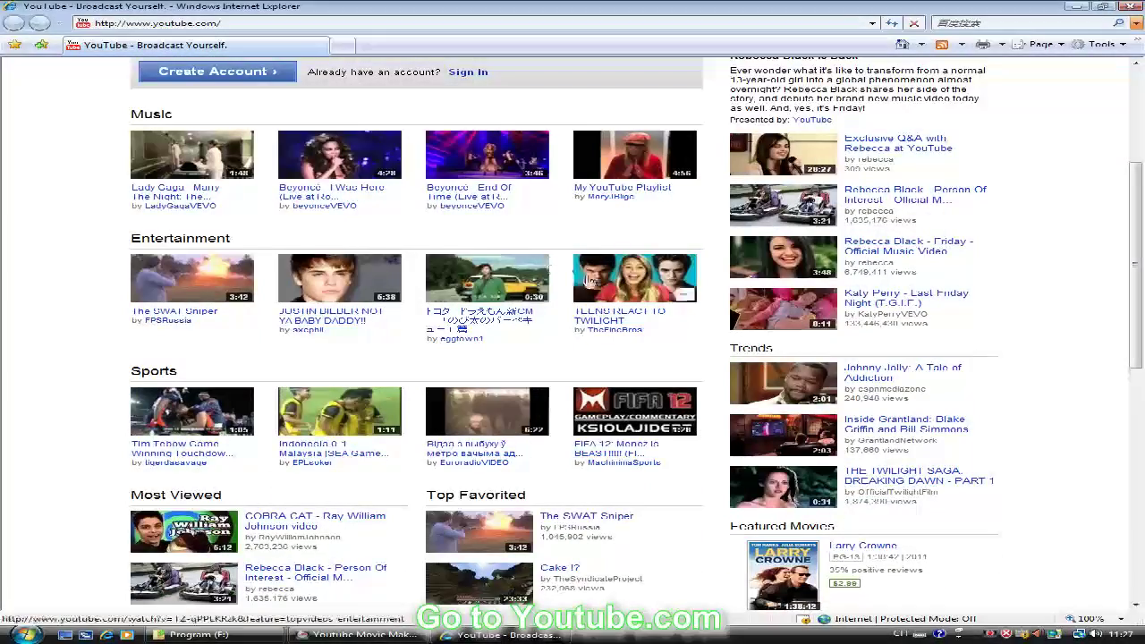
pyautogui.click(199, 410)
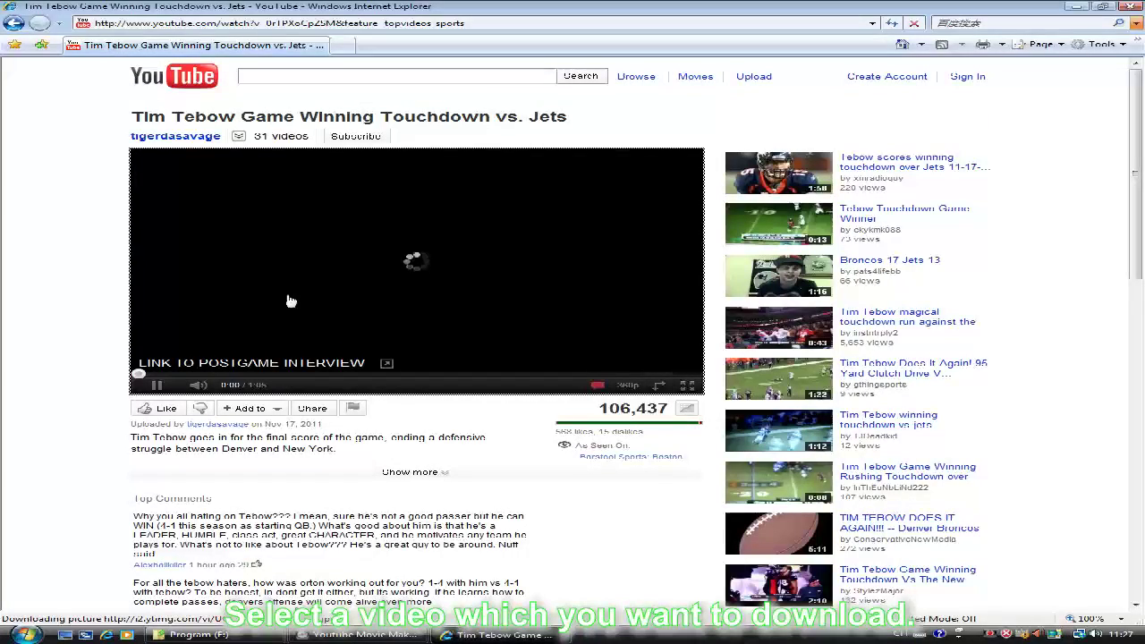
pyautogui.click(339, 45)
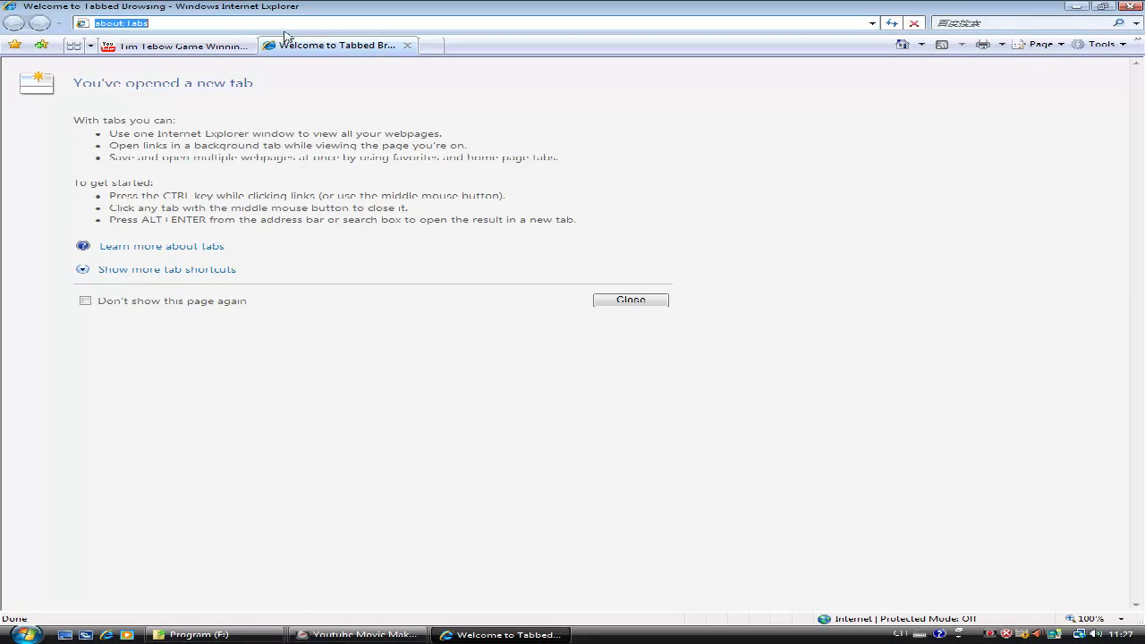
pyautogui.write('www.keepvid.com')
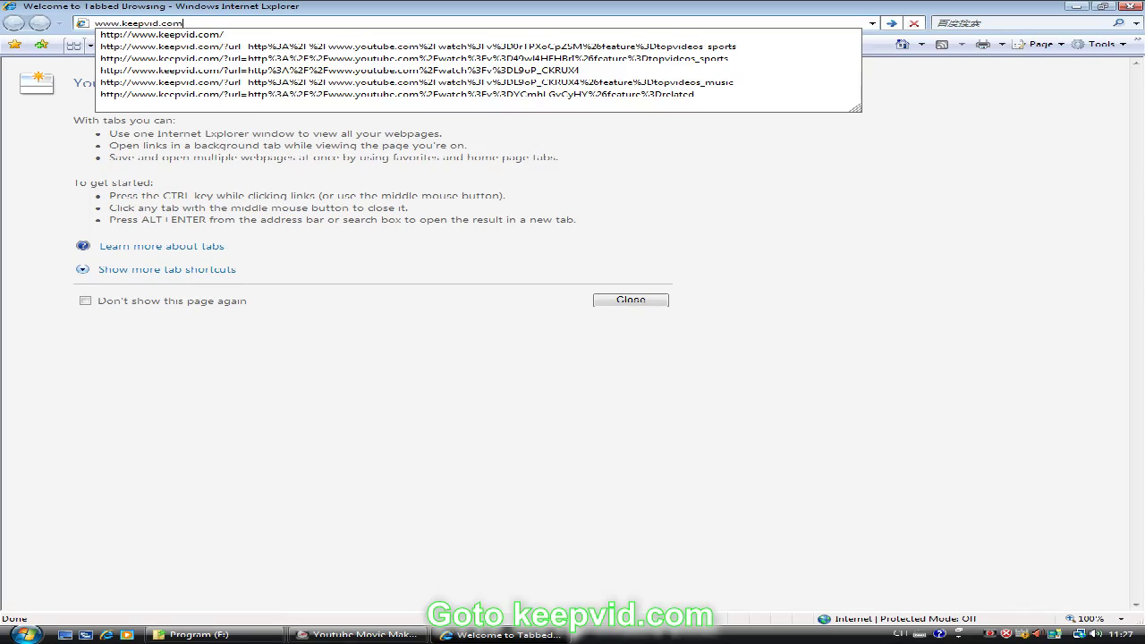
pyautogui.press('Return')
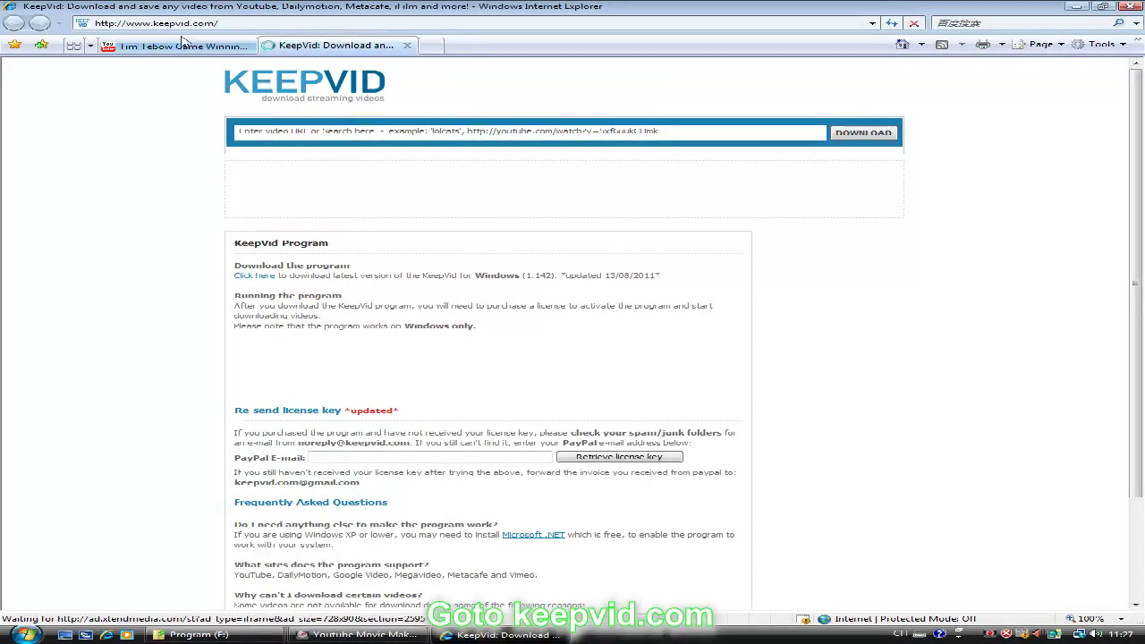
# Copy the touchdown video's web address from its YouTube page.
pyautogui.click(181, 45)
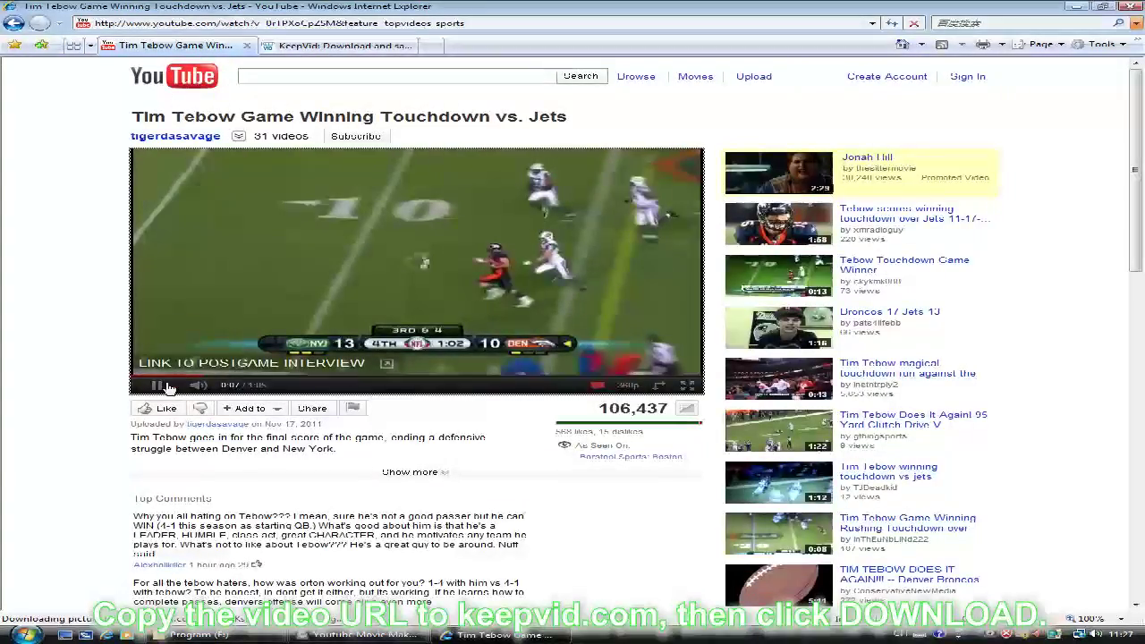
pyautogui.click(235, 23)
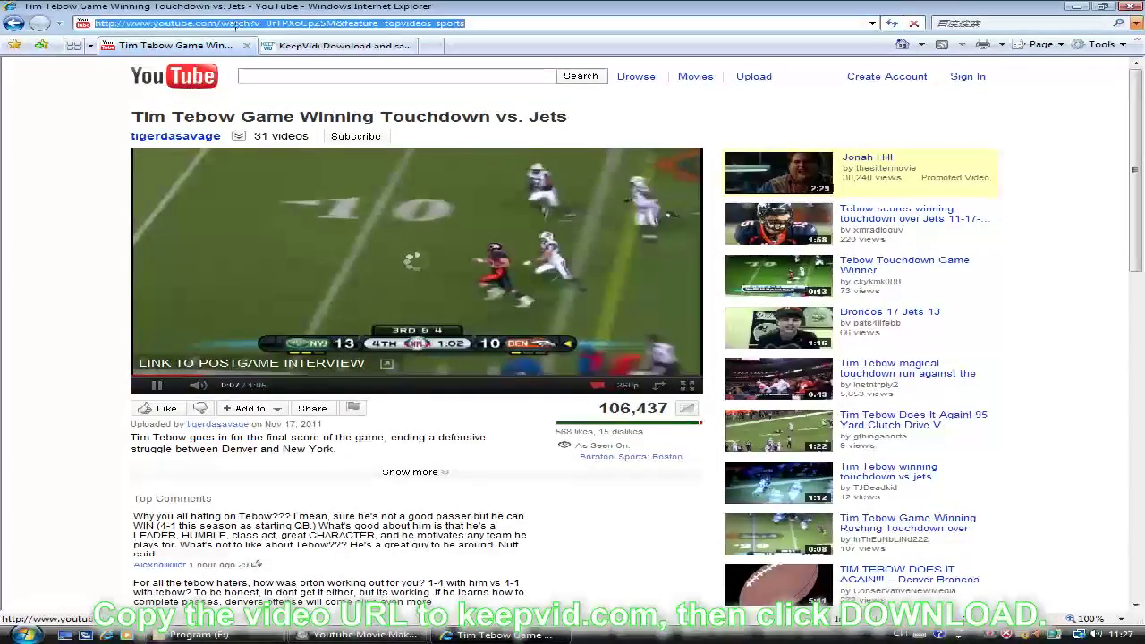
pyautogui.rightClick(236, 27)
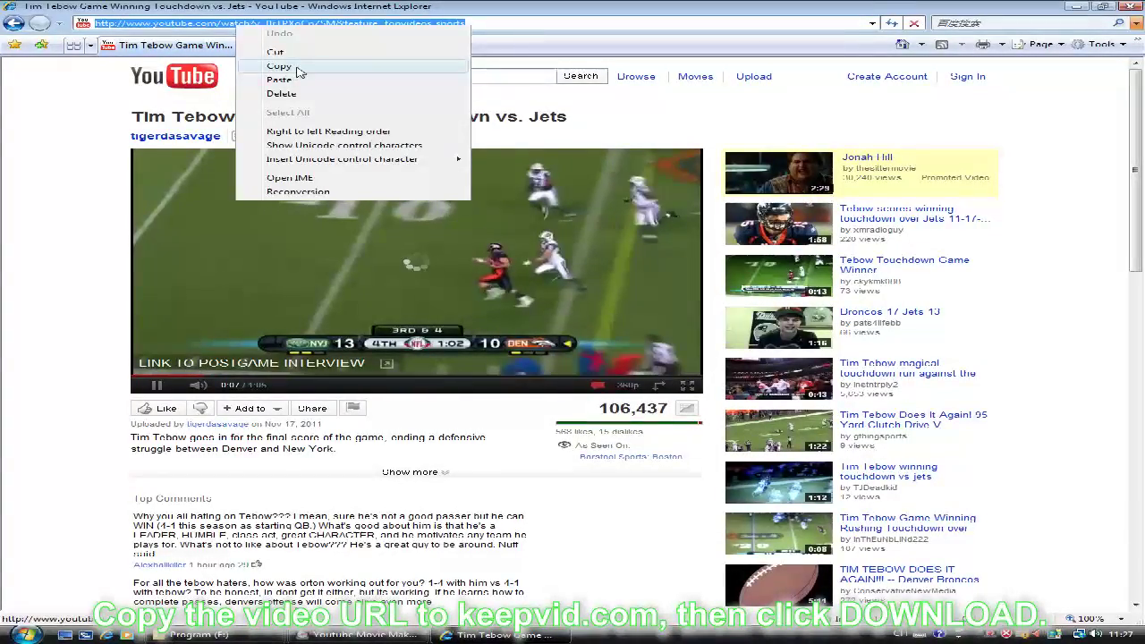
pyautogui.click(300, 71)
# Submit the copied video URL on the KeepVid page and allow the KeepVidDownloader applet to run.
pyautogui.click(331, 45)
pyautogui.click(300, 131)
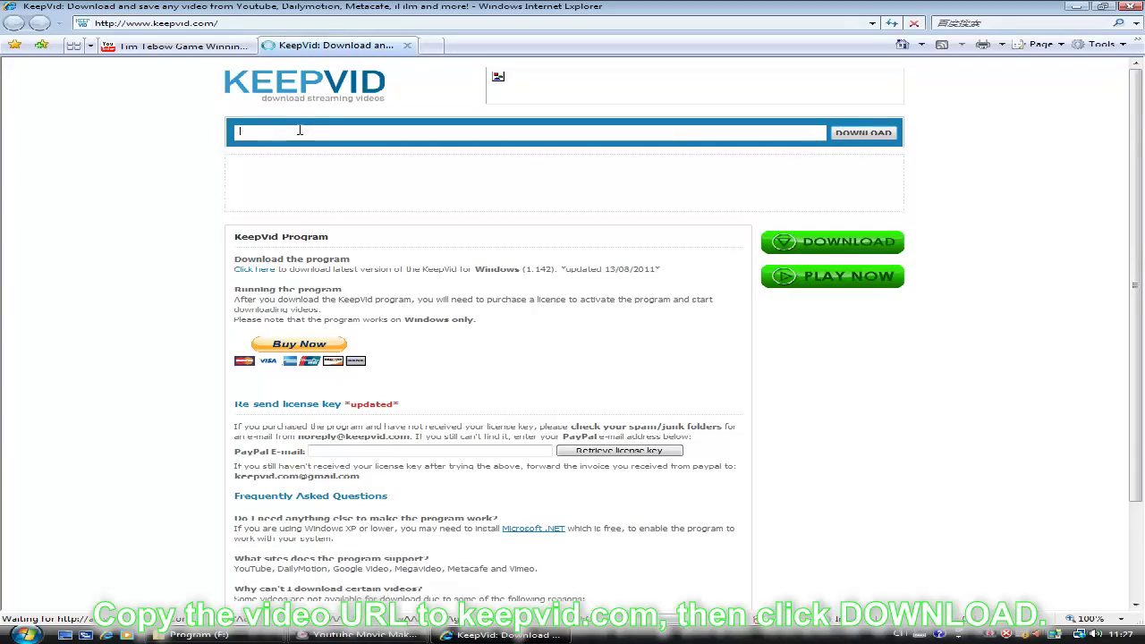
pyautogui.rightClick(300, 131)
pyautogui.click(358, 187)
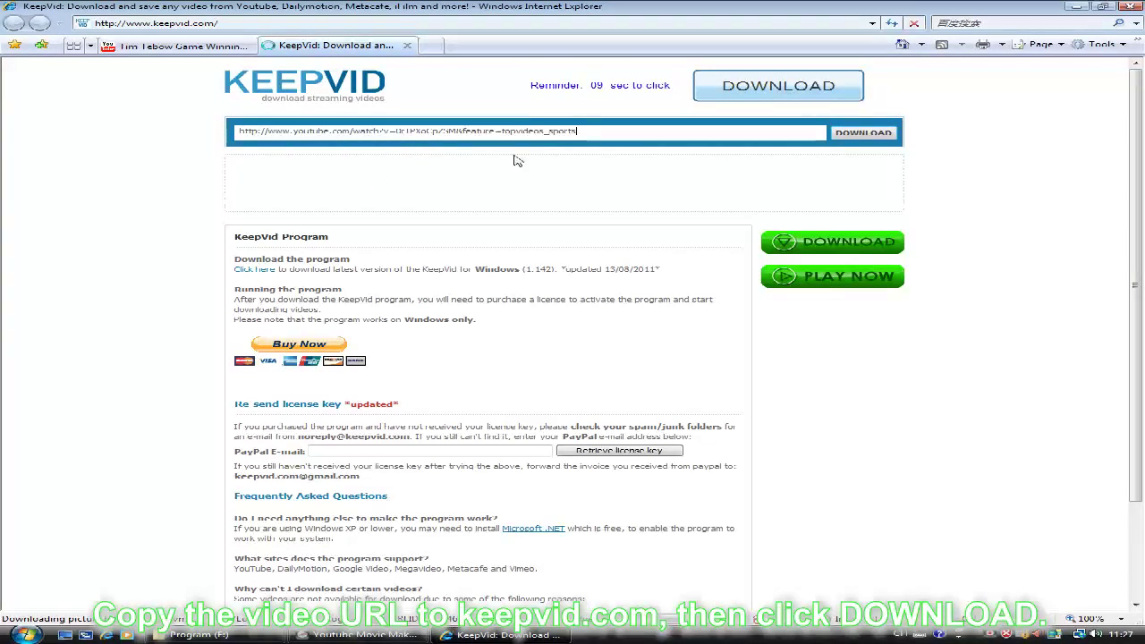
pyautogui.click(837, 133)
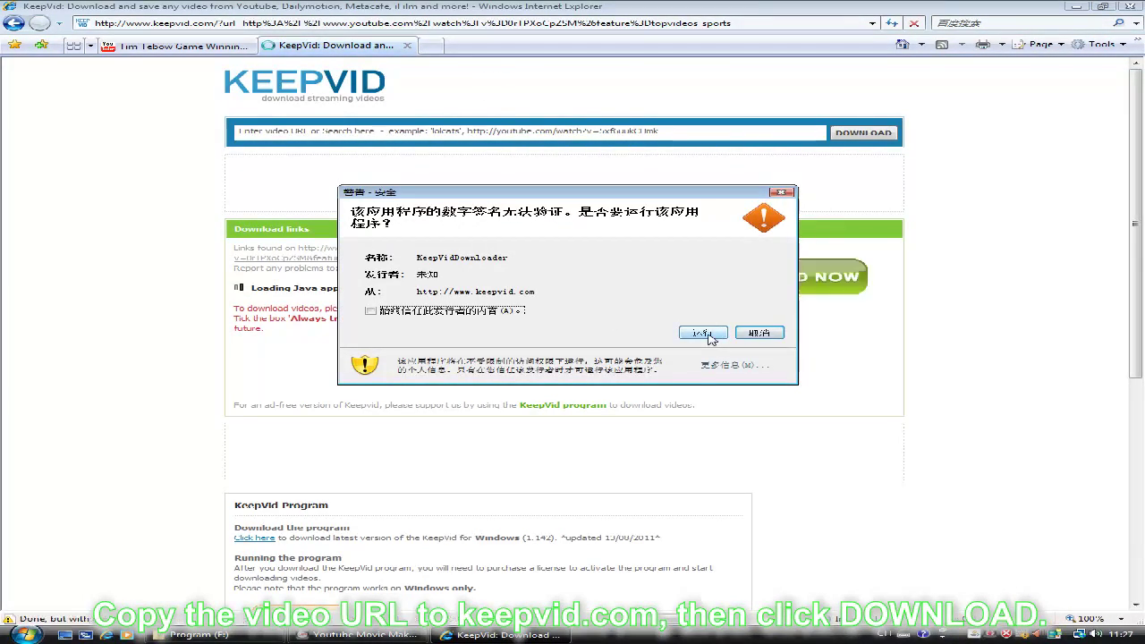
pyautogui.click(703, 333)
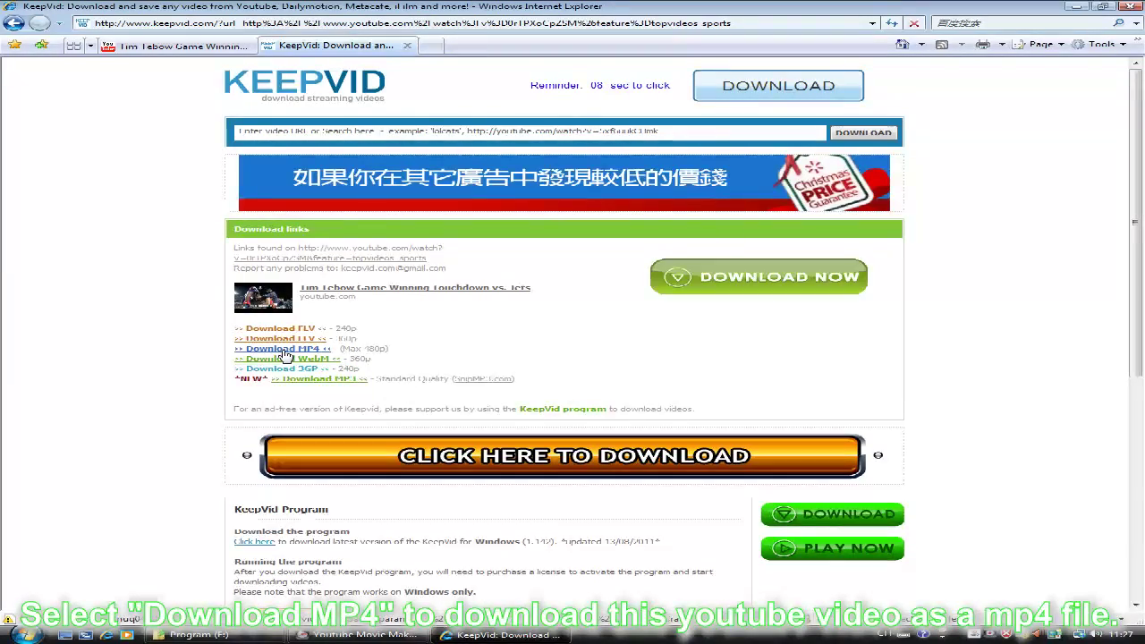
# Download the MP4 version of the video and save it to the Desktop under the suggested file name.
pyautogui.click(283, 349)
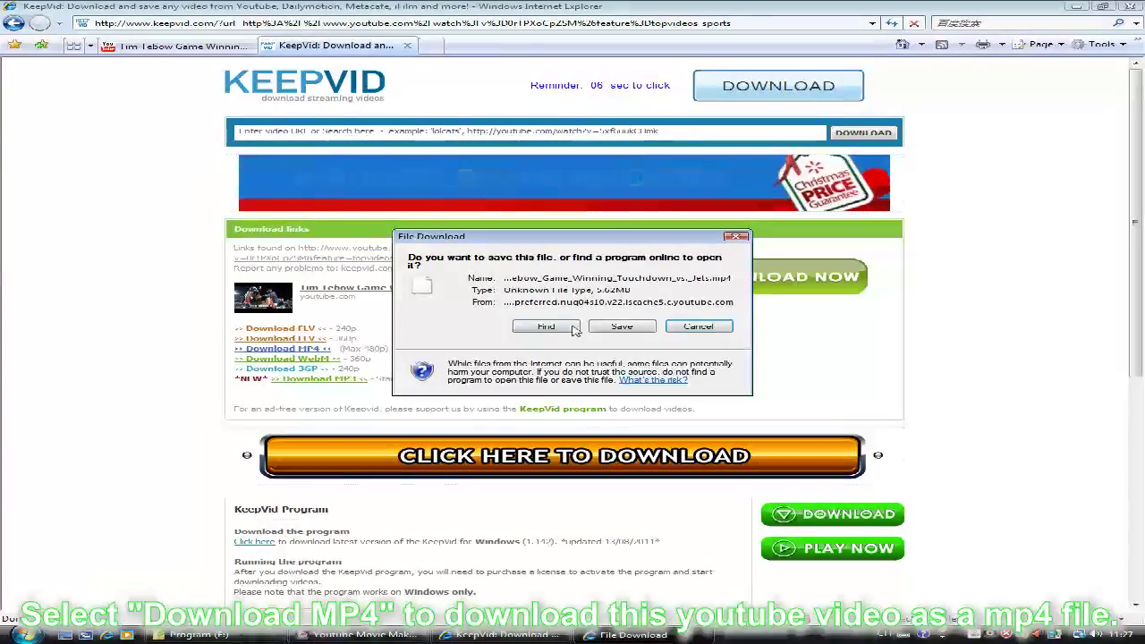
pyautogui.click(622, 326)
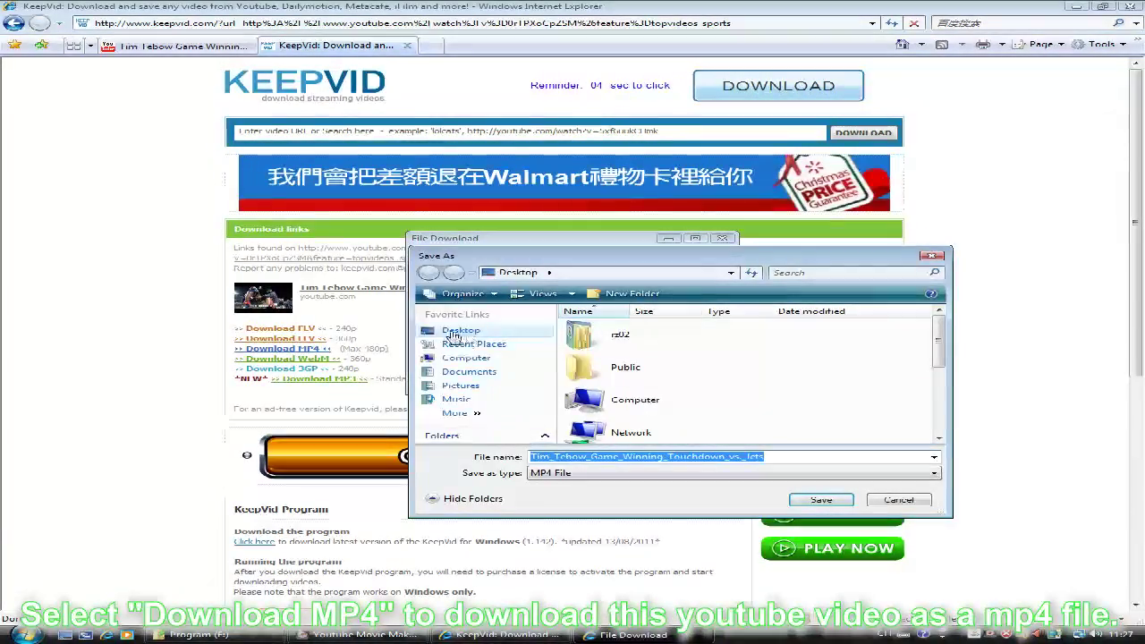
pyautogui.click(454, 333)
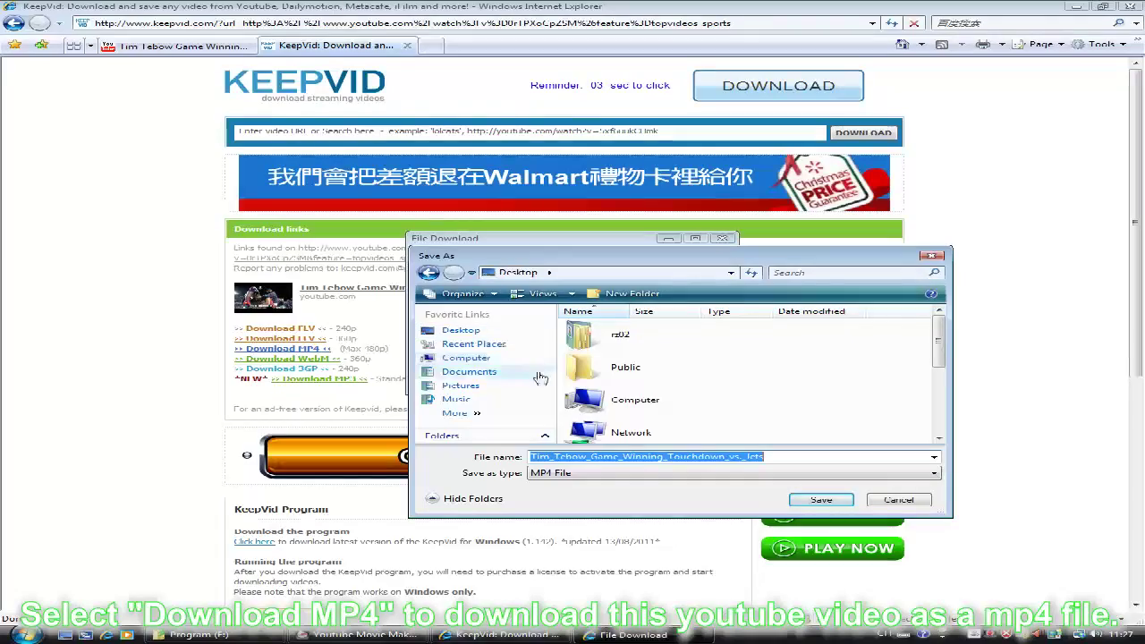
pyautogui.click(821, 501)
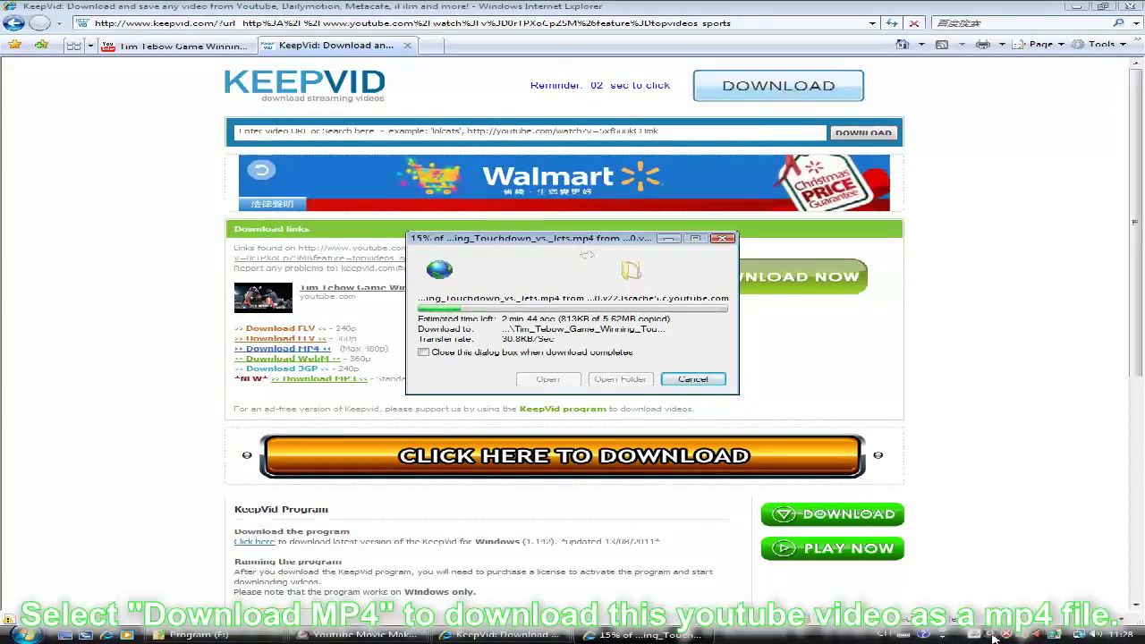
pyautogui.rightClick(995, 637)
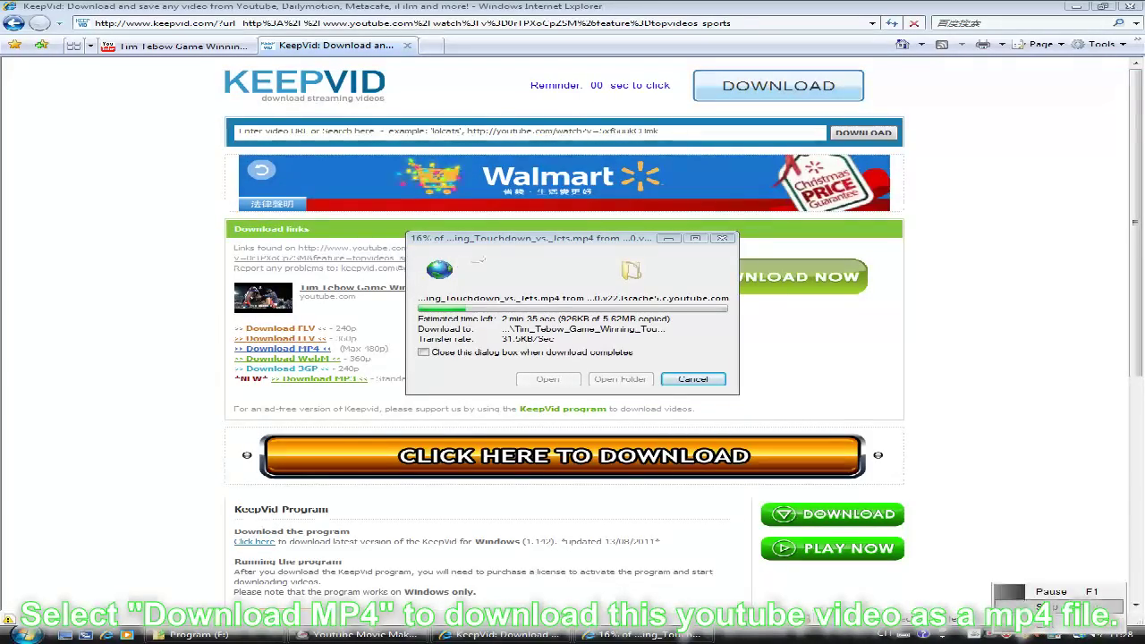
pyautogui.click(1029, 599)
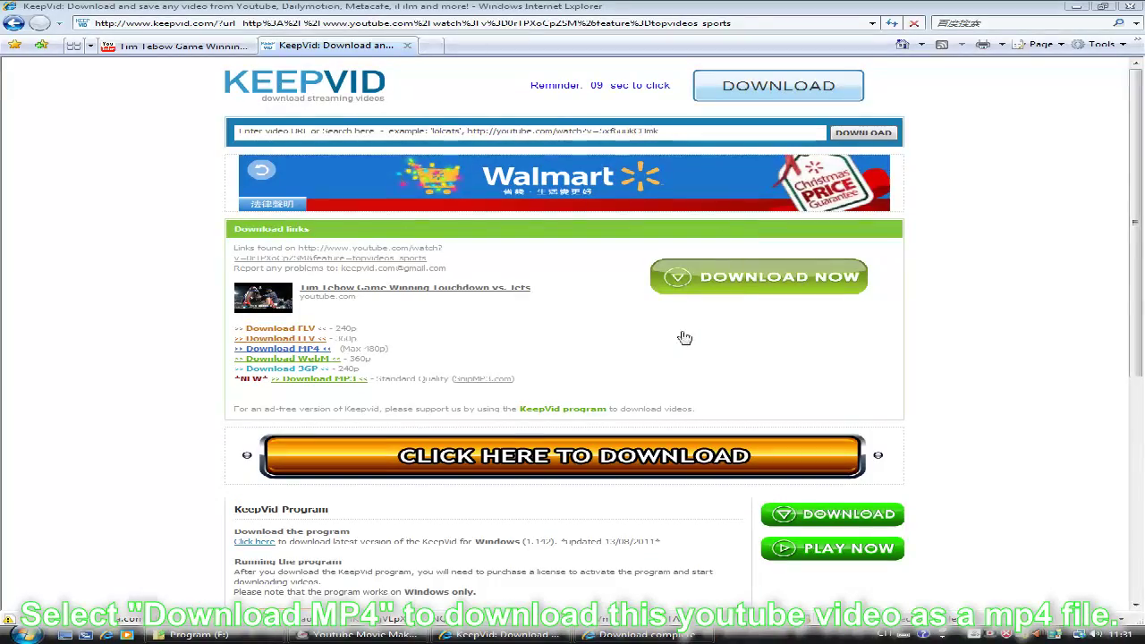
# Close the KeepVid tab, the browser and the completed download's dialog.
pyautogui.click(407, 44)
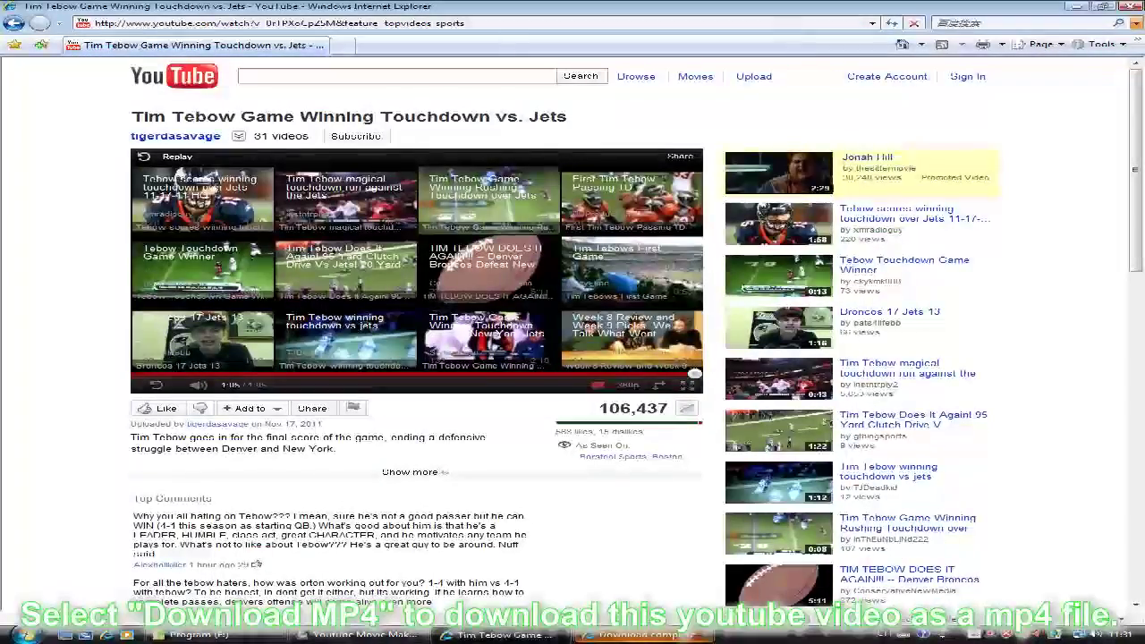
pyautogui.hotkey('alt', 'F4')
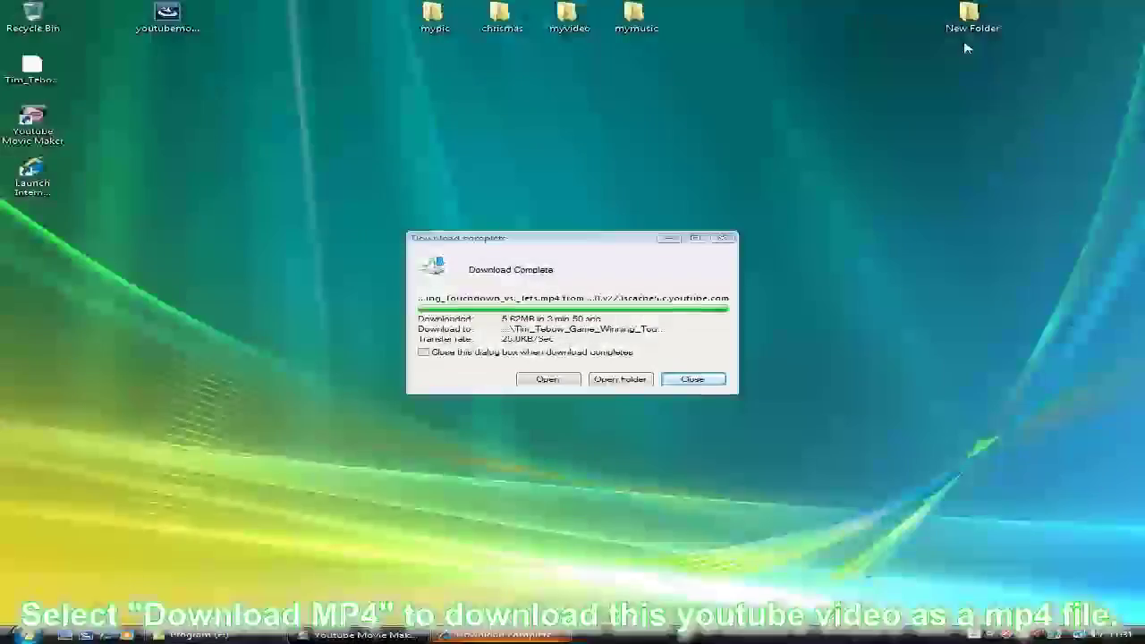
pyautogui.click(690, 382)
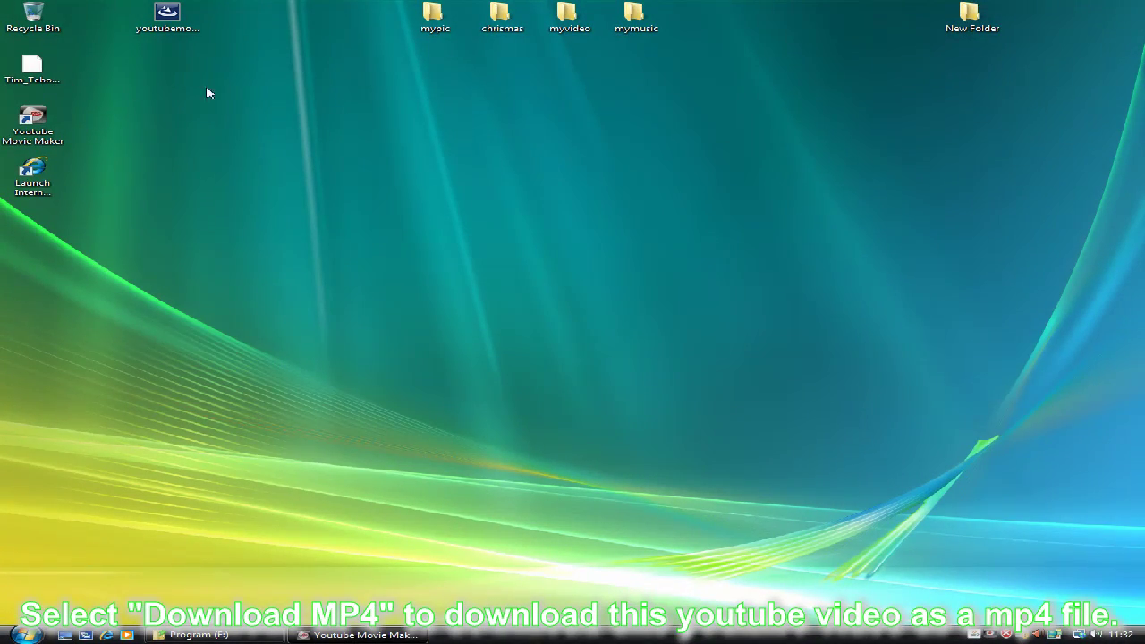
# Move the downloaded MP4 file on the desktop to just below the mypic folder and deselect it.
pyautogui.moveTo(206, 93); pyautogui.dragTo(425, 92)
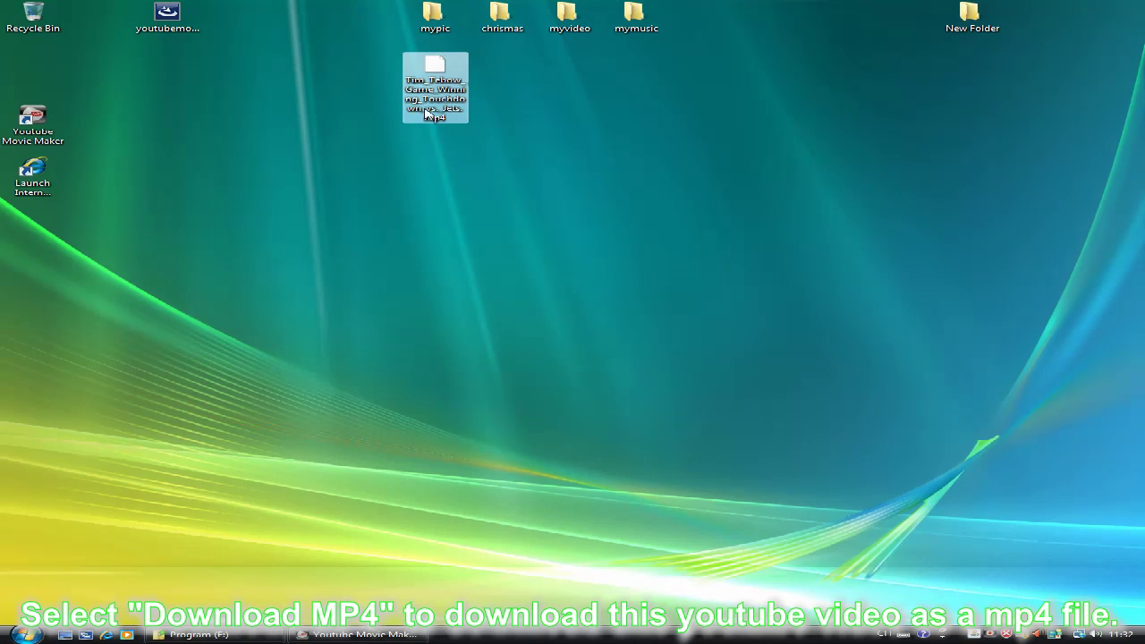
pyautogui.click(320, 157)
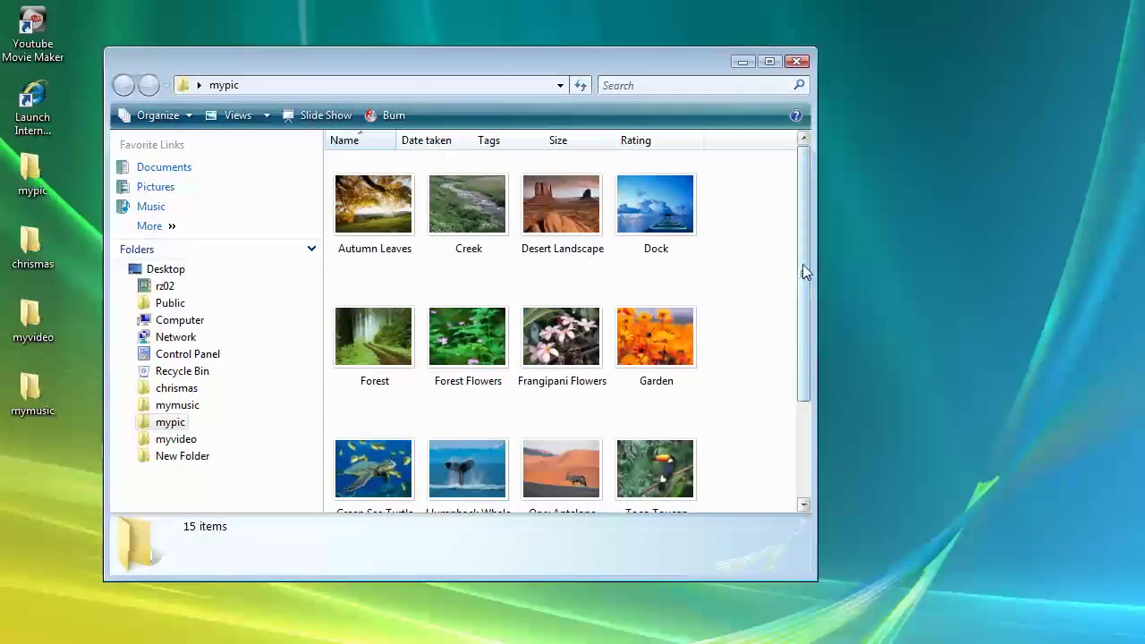
# Look through the mypic, chrismas, myvideo and mymusic folders for the available media, and close their windows.
pyautogui.moveTo(802, 264)
pyautogui.mouseDown()
pyautogui.moveTo(807, 357)
pyautogui.moveTo(796, 256)
pyautogui.mouseUp()
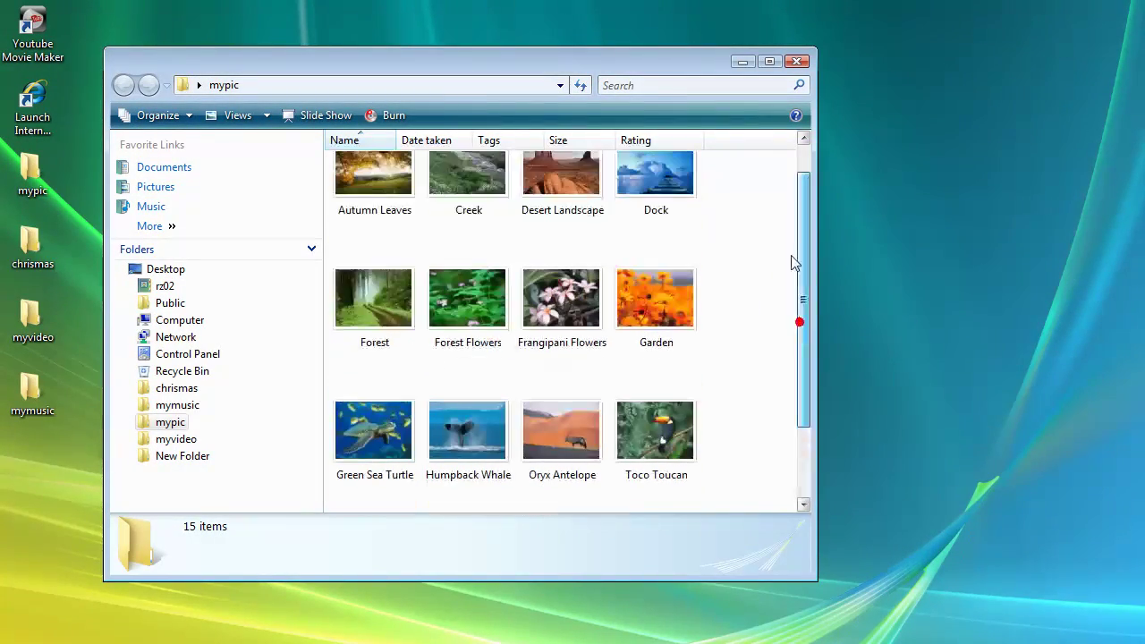
pyautogui.doubleClick(32, 242)
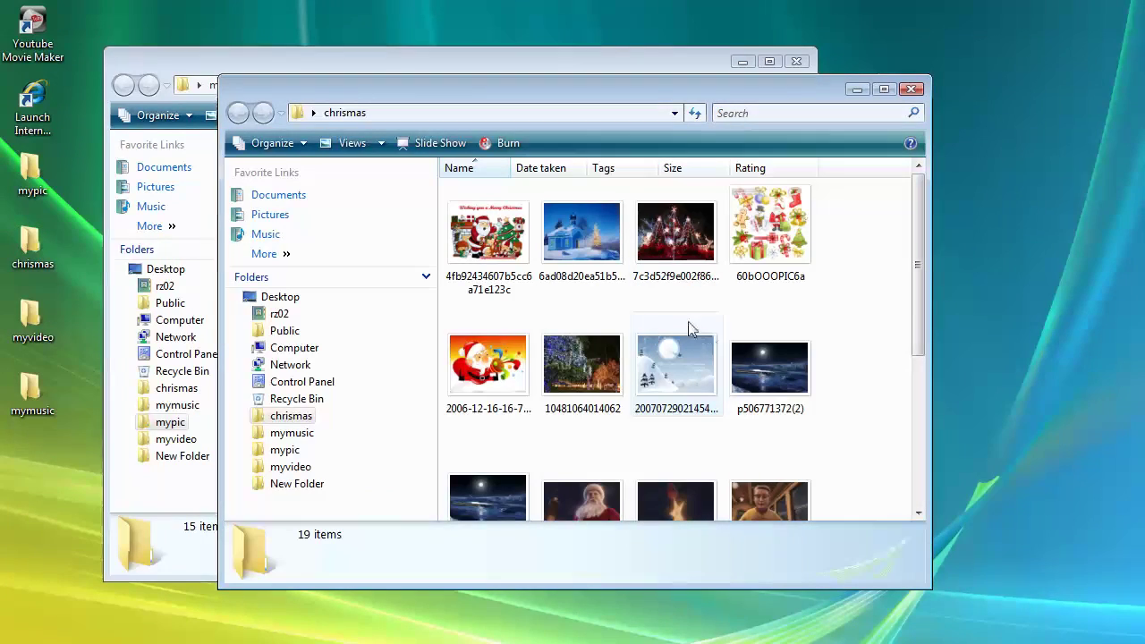
pyautogui.doubleClick(25, 345)
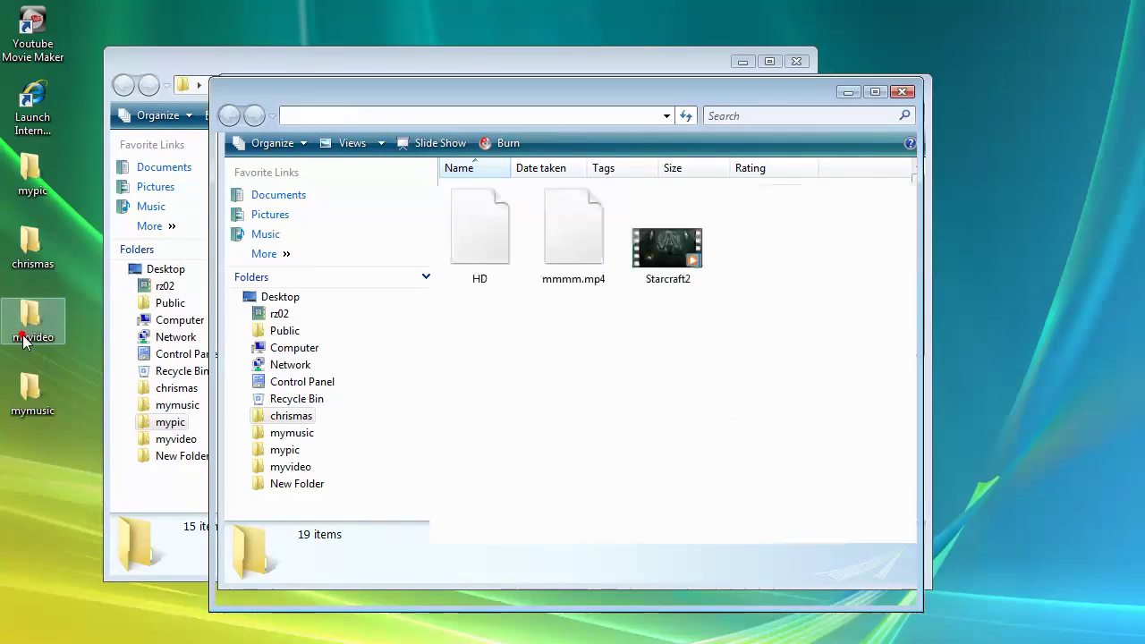
pyautogui.doubleClick(29, 404)
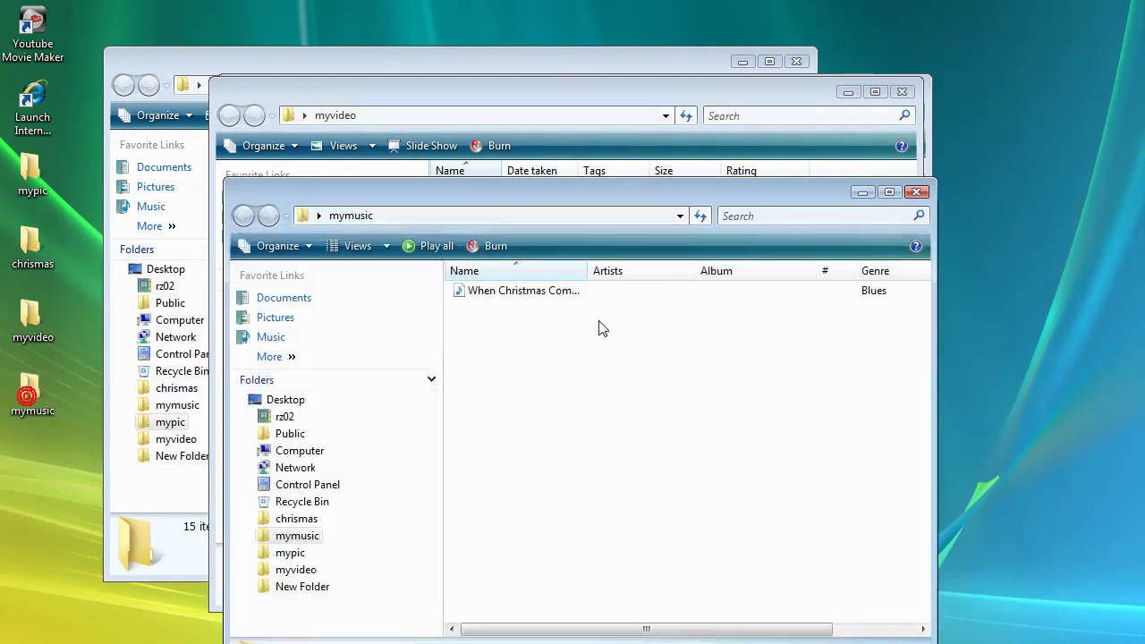
pyautogui.click(916, 191)
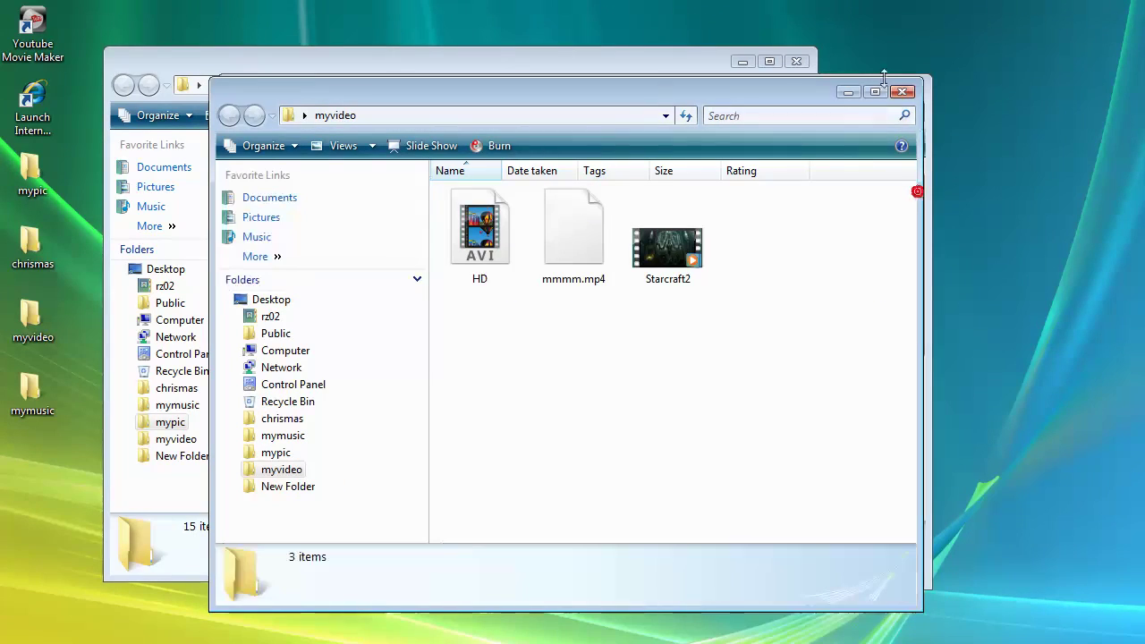
pyautogui.click(902, 92)
pyautogui.click(912, 91)
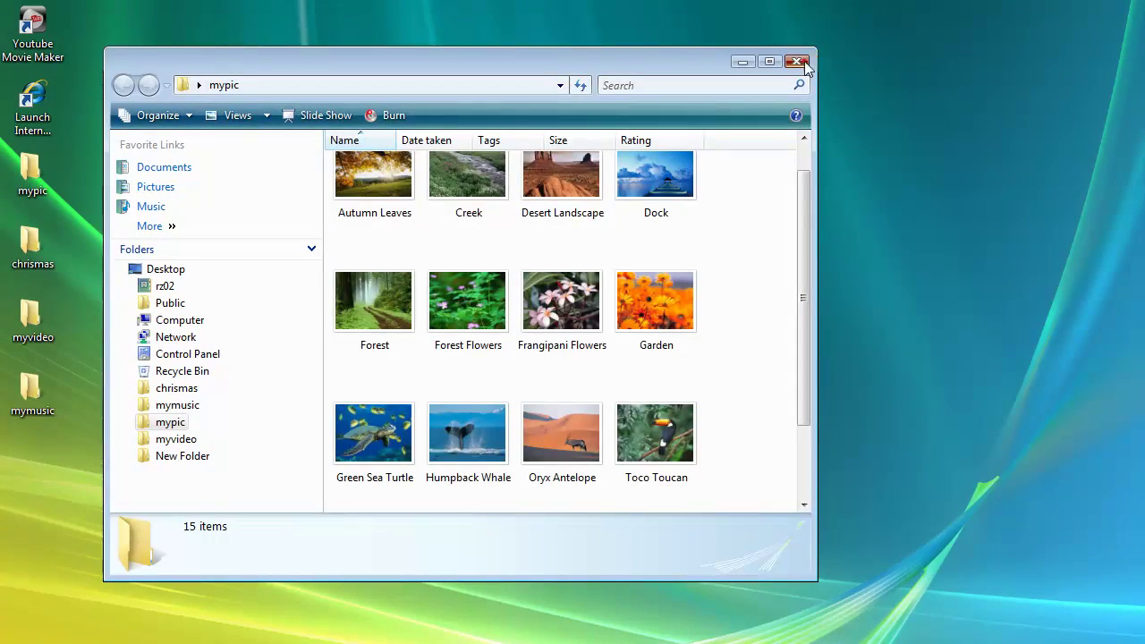
pyautogui.click(796, 61)
# Open Youtube Movie Maker and import HD.avi, mmmm.mp4 and Starcraft2.avi from the myvideo folder on the Desktop.
pyautogui.doubleClick(33, 57)
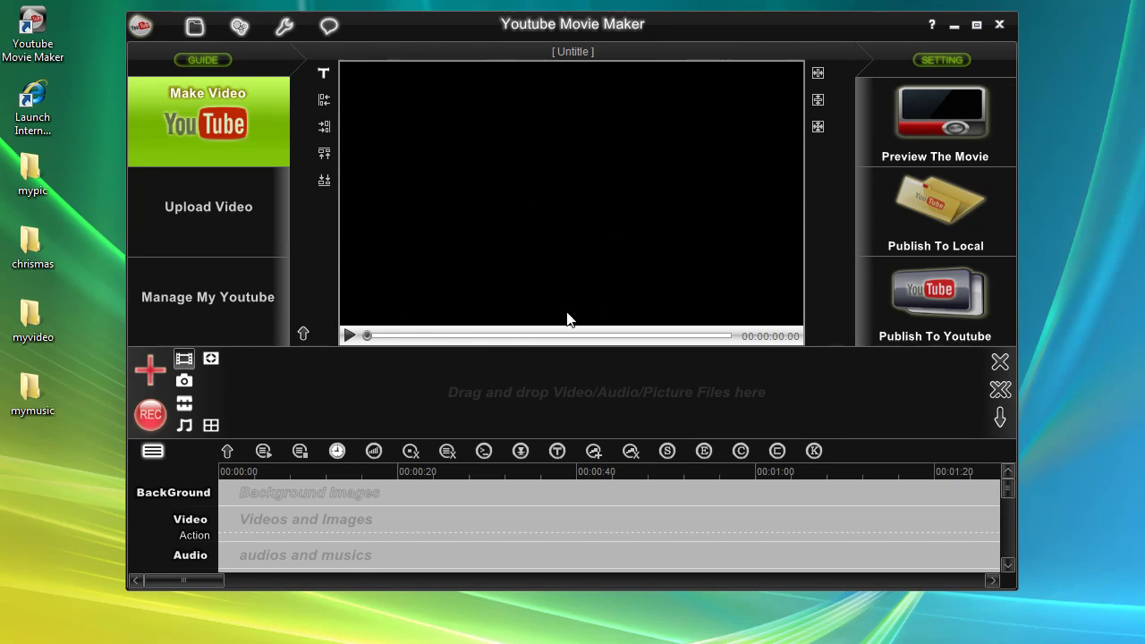
pyautogui.click(150, 369)
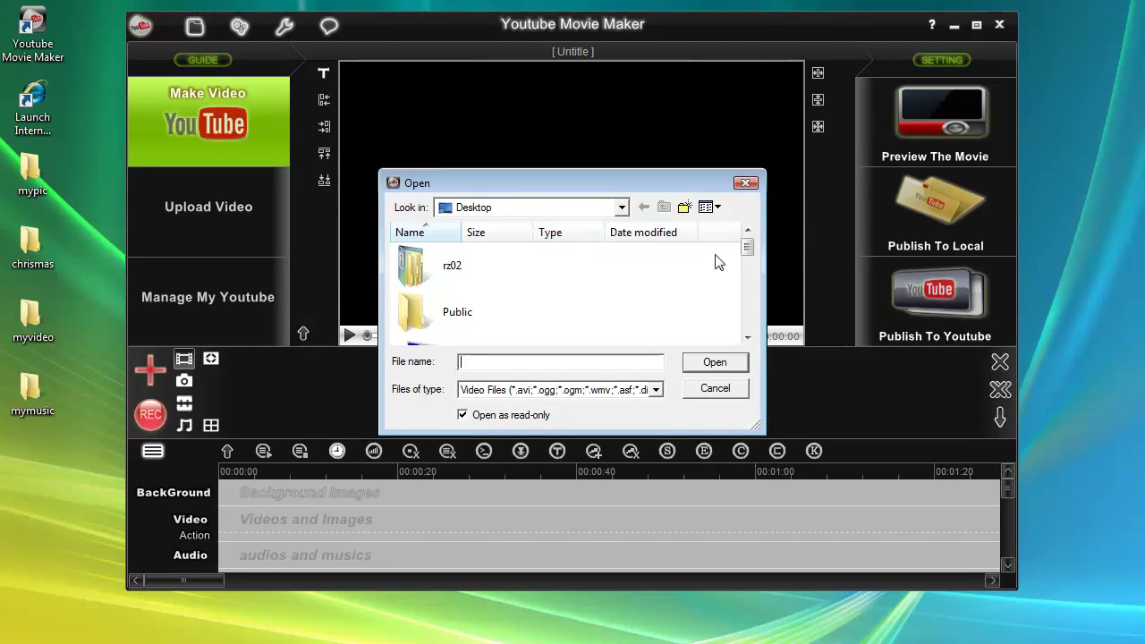
pyautogui.scroll(-1, 746, 259)
pyautogui.moveTo(746, 259); pyautogui.dragTo(746, 303)
pyautogui.doubleClick(417, 315)
pyautogui.moveTo(529, 310); pyautogui.dragTo(353, 231)
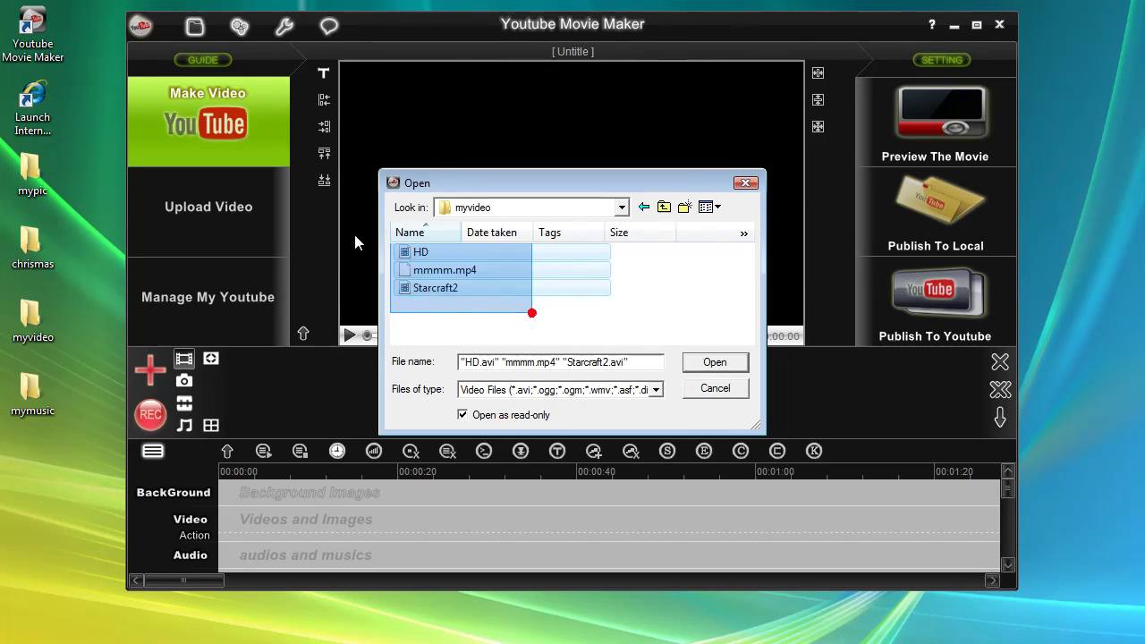
pyautogui.click(715, 362)
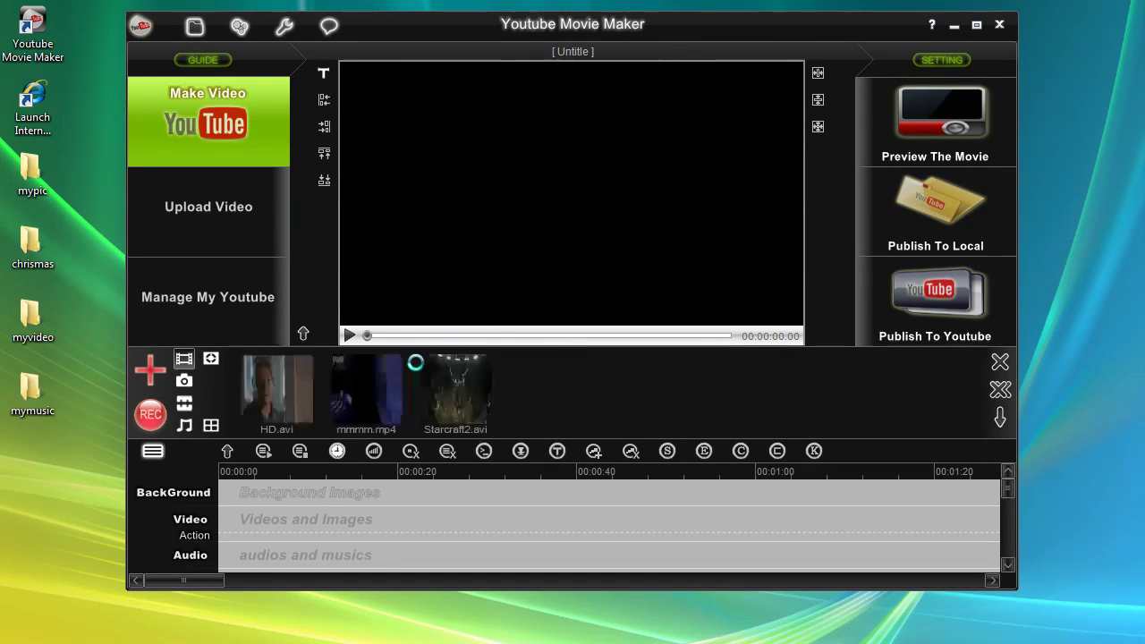
# Import all the pictures in the Desktop's mypic folder into the image library.
pyautogui.click(185, 383)
pyautogui.click(151, 377)
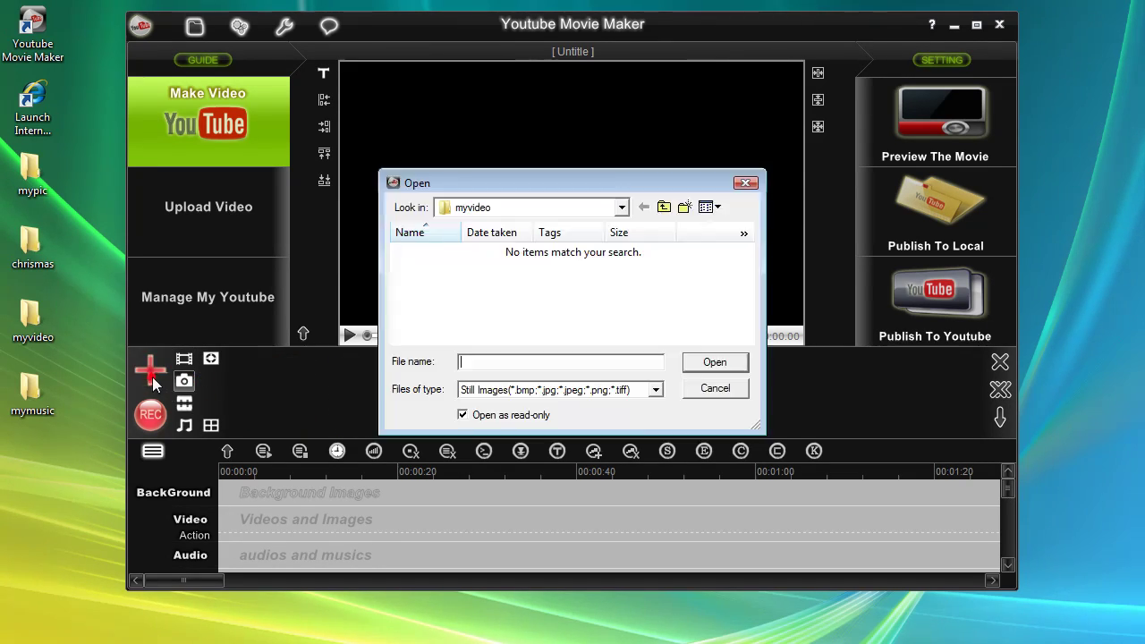
pyautogui.click(664, 206)
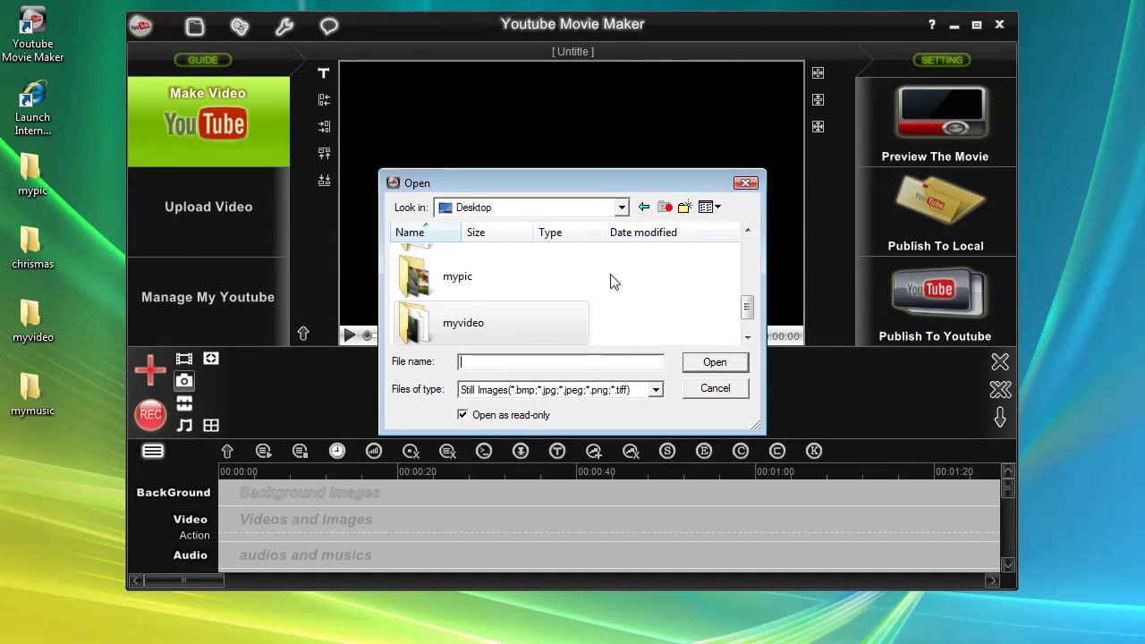
pyautogui.click(475, 279)
pyautogui.scroll(-1, 499, 298)
pyautogui.scroll(1, 500, 298)
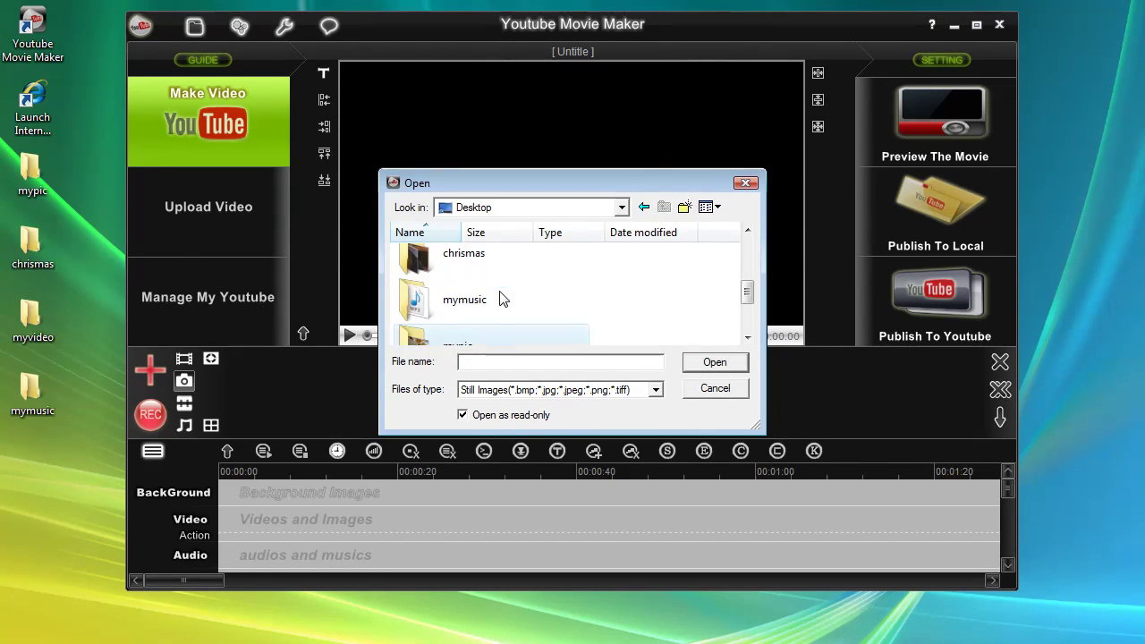
pyautogui.doubleClick(478, 333)
pyautogui.click(441, 285)
pyautogui.scroll(-3, 746, 265)
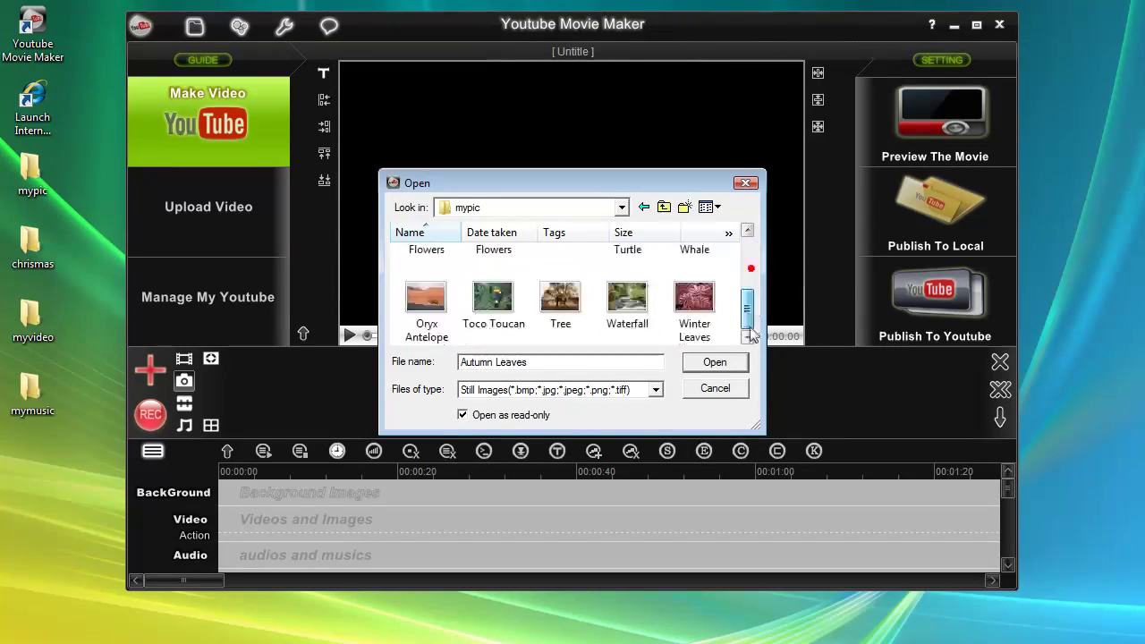
pyautogui.moveTo(724, 324); pyautogui.dragTo(394, 208)
pyautogui.click(717, 365)
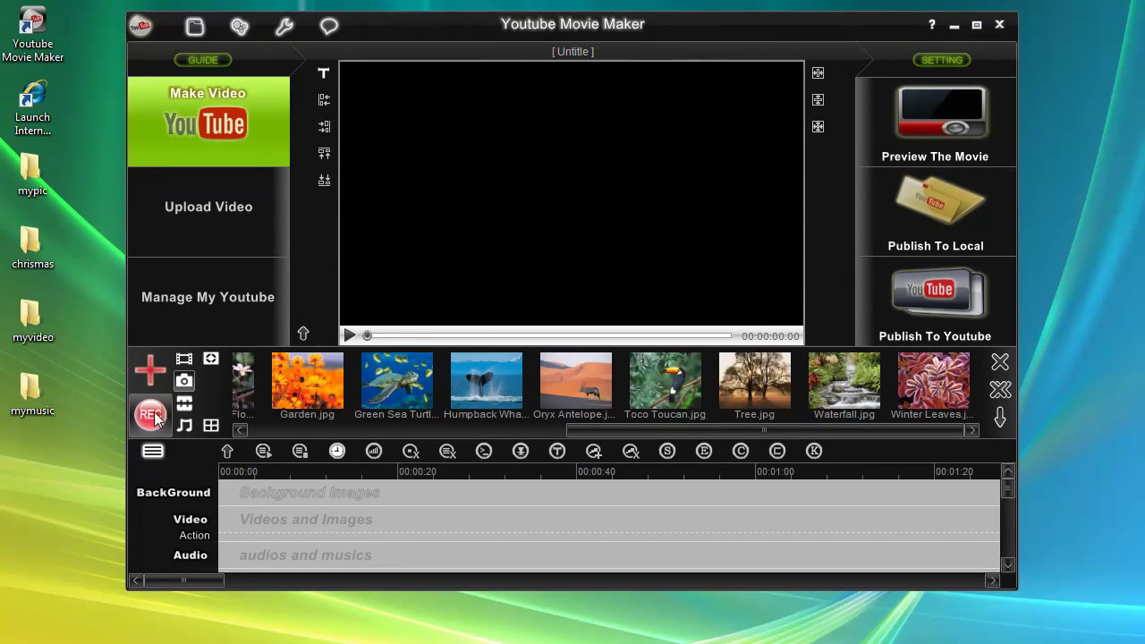
# Import all the pictures in the Desktop's chrismas folder into the image library and return to the start of the list.
pyautogui.click(150, 370)
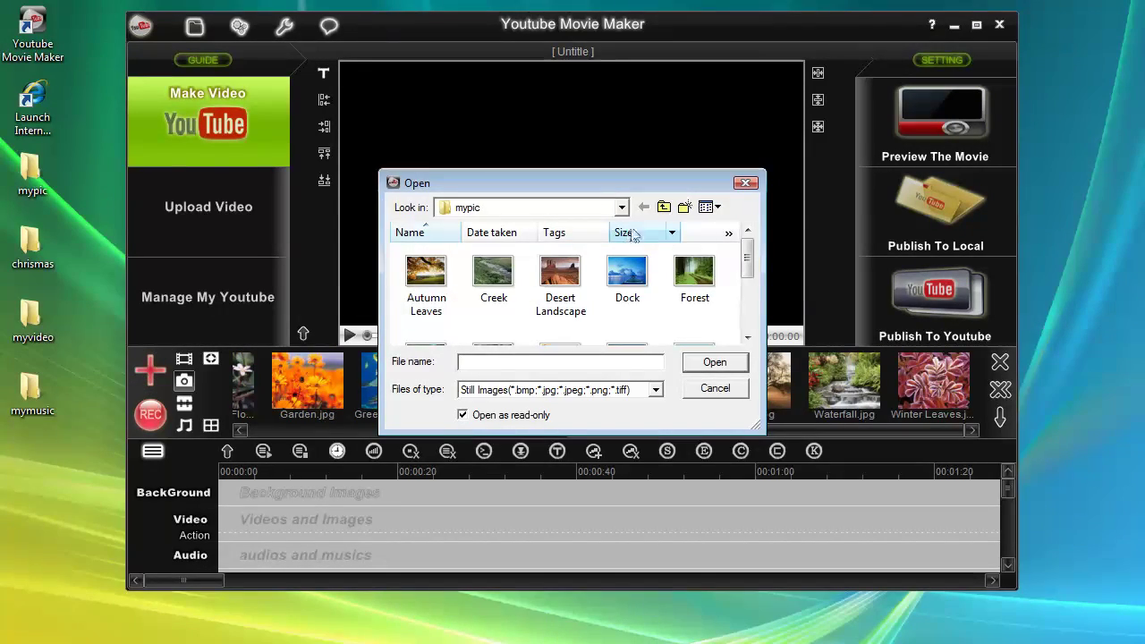
pyautogui.click(664, 207)
pyautogui.scroll(-1, 742, 296)
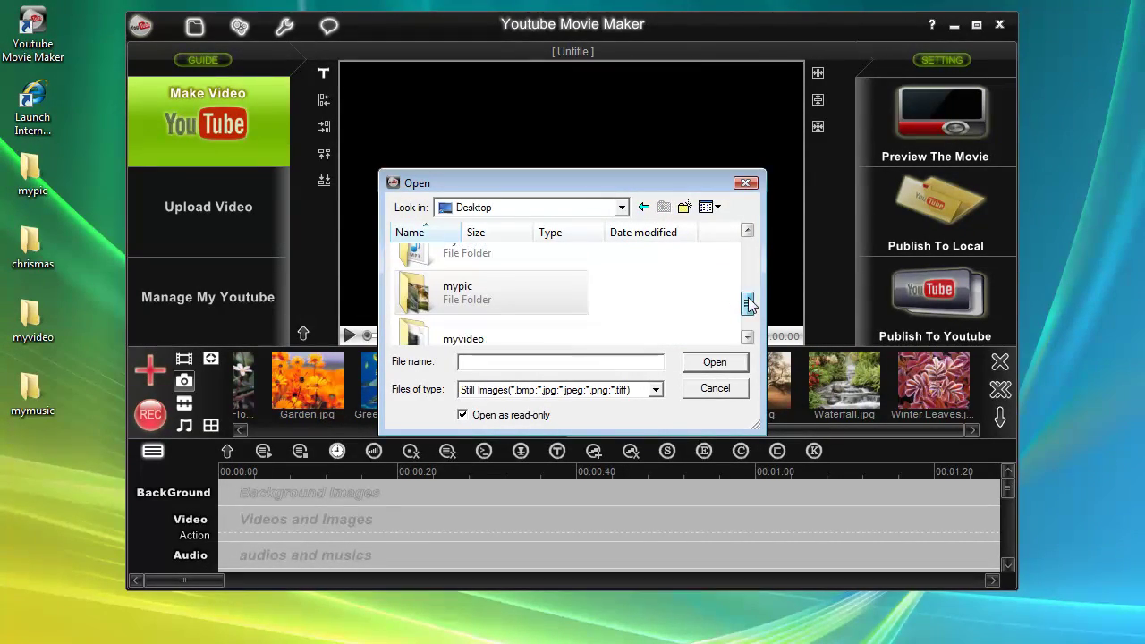
pyautogui.scroll(3, 471, 298)
pyautogui.doubleClick(471, 297)
pyautogui.click(452, 277)
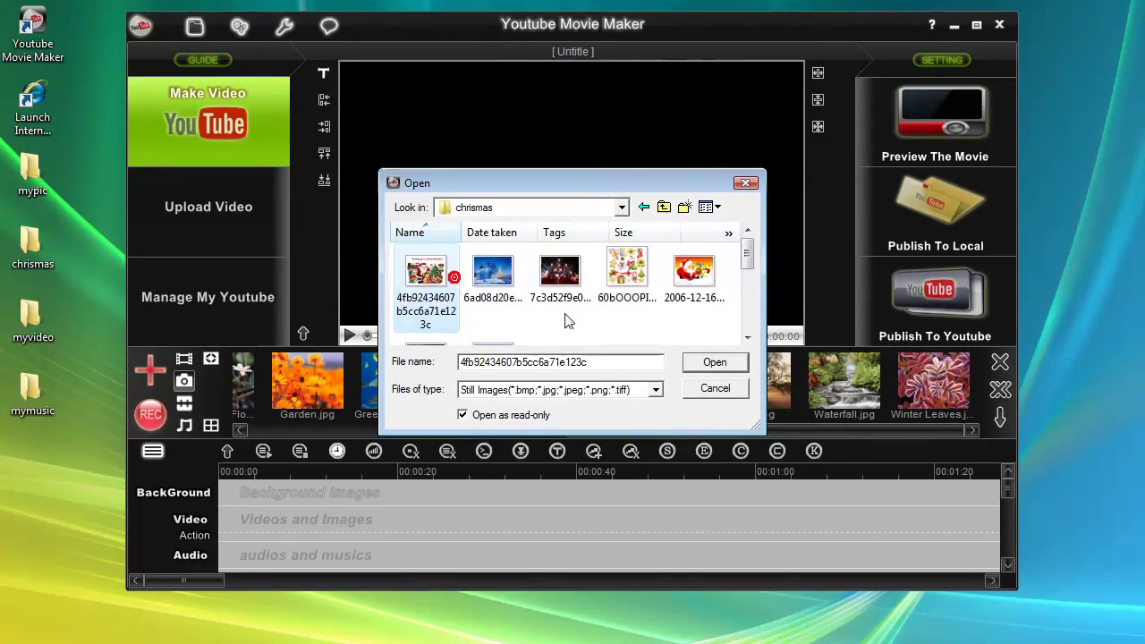
pyautogui.scroll(-3, 747, 273)
pyautogui.moveTo(727, 340); pyautogui.dragTo(362, 167)
pyautogui.click(716, 367)
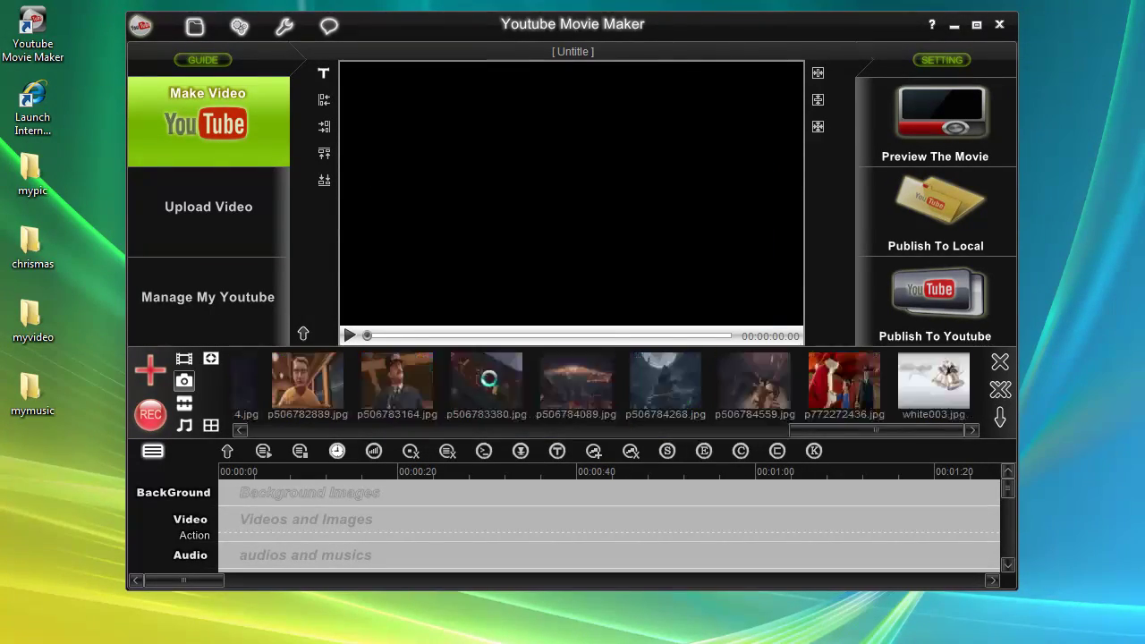
pyautogui.moveTo(850, 428); pyautogui.dragTo(309, 430)
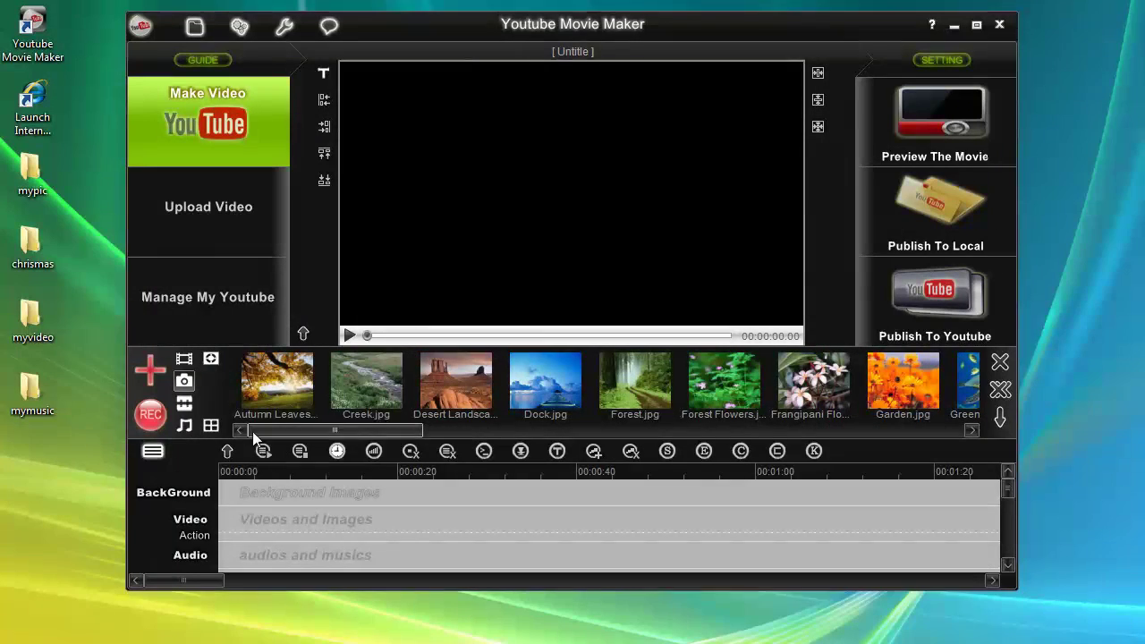
# Import the song When Christmas Comes To Town from the mymusic folder into the audio library.
pyautogui.click(186, 426)
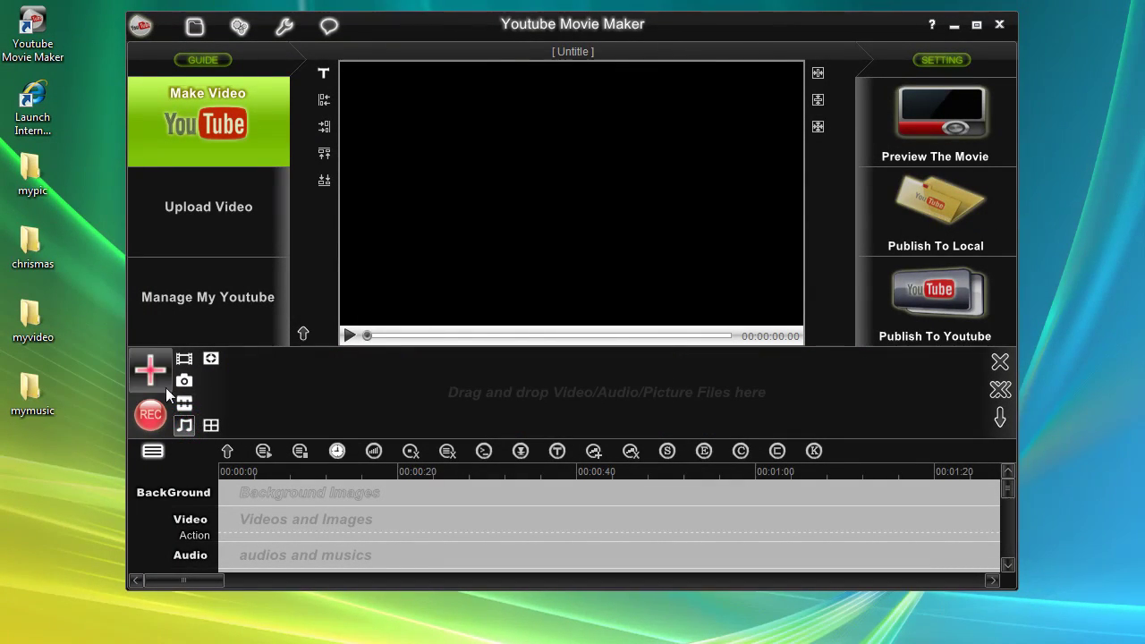
pyautogui.click(150, 371)
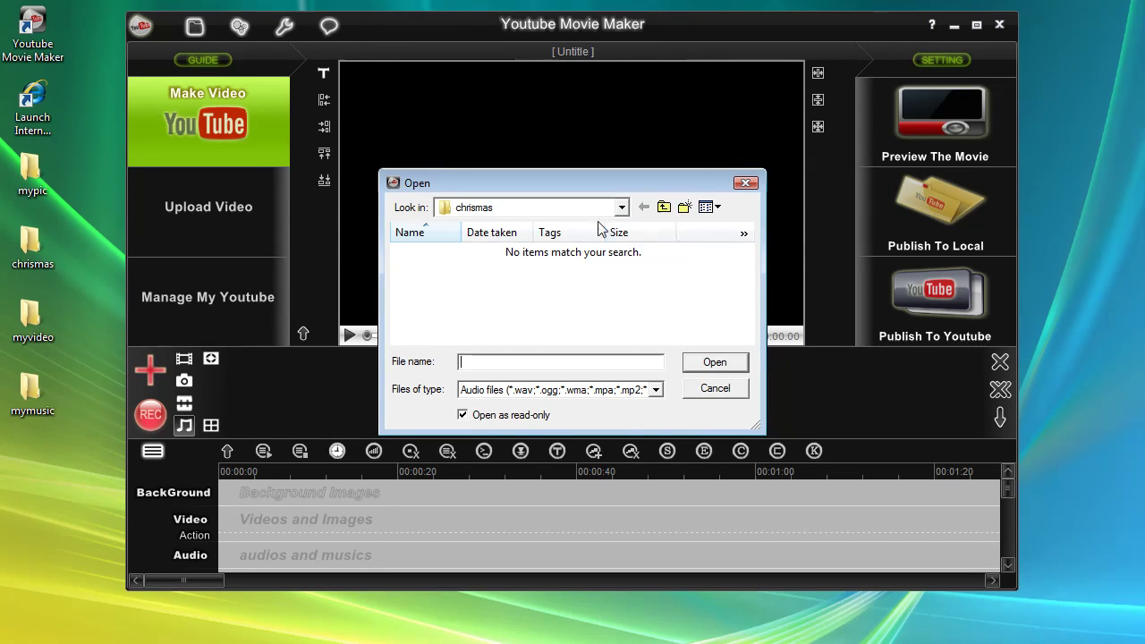
pyautogui.click(547, 207)
pyautogui.click(481, 398)
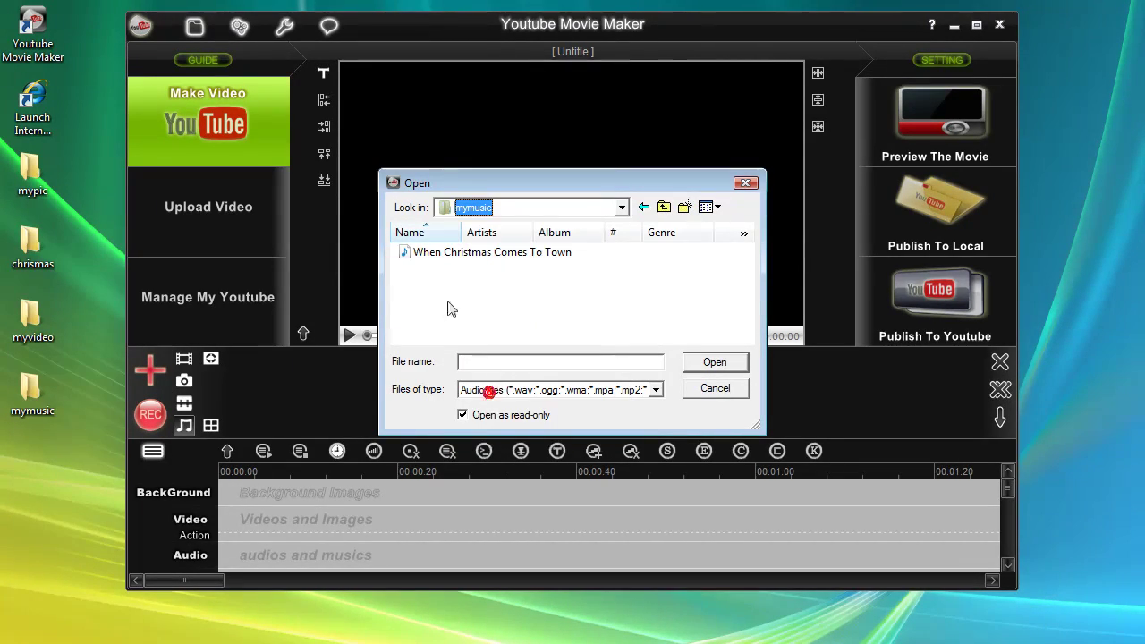
pyautogui.doubleClick(506, 256)
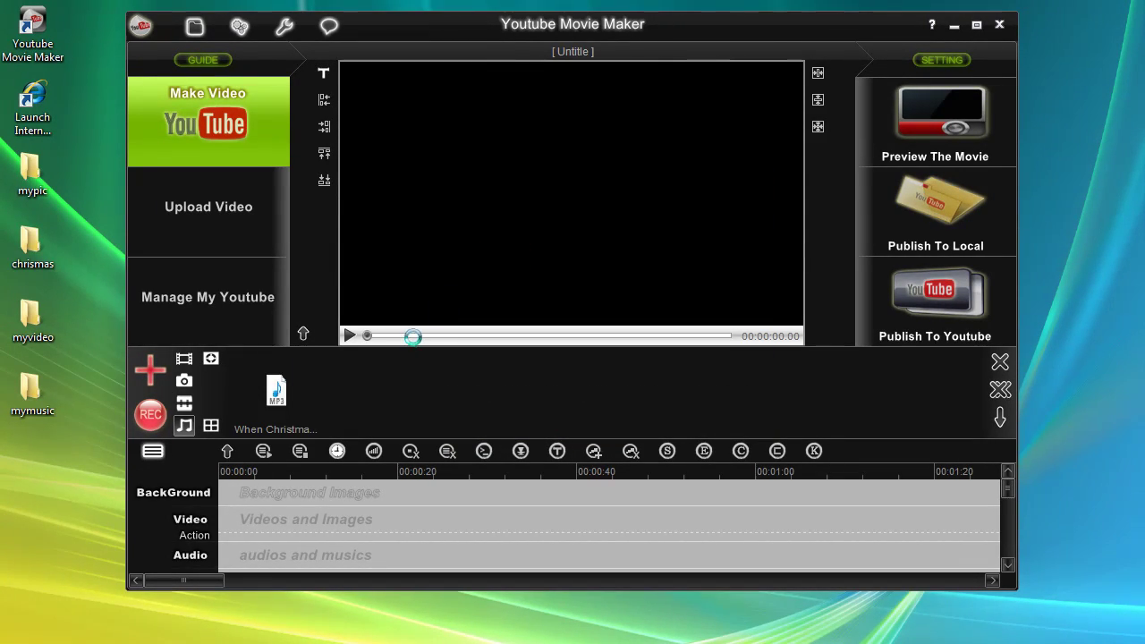
# Add HD.avi from the imported videos to the start of the Video track.
pyautogui.click(187, 364)
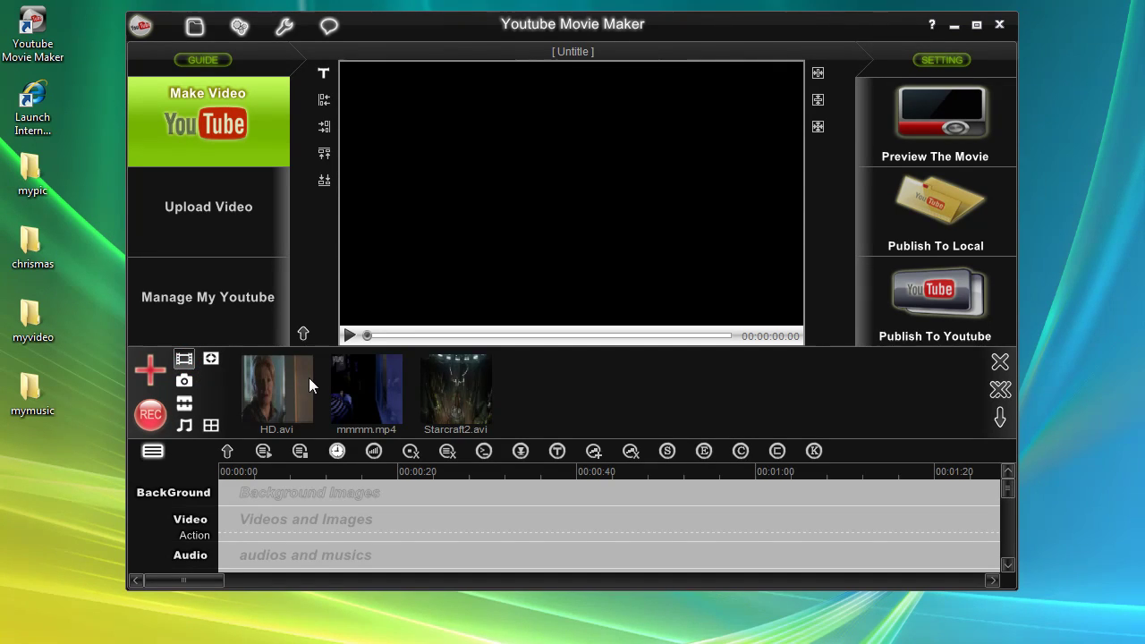
pyautogui.click(185, 381)
pyautogui.click(184, 360)
pyautogui.click(191, 382)
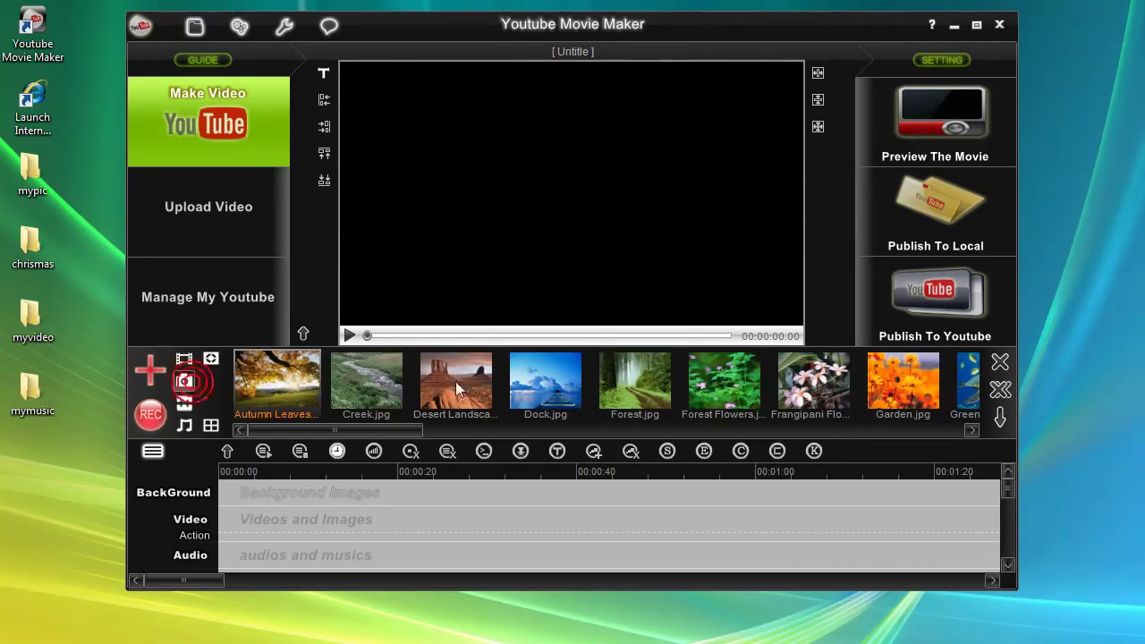
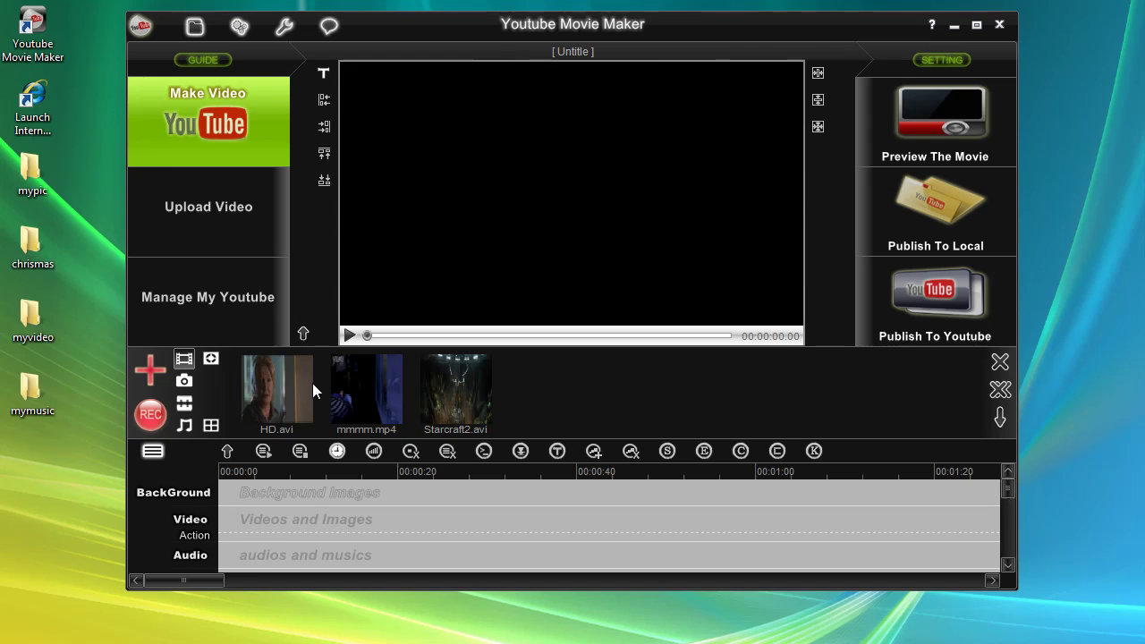
pyautogui.click(274, 381)
pyautogui.moveTo(274, 381); pyautogui.dragTo(227, 521)
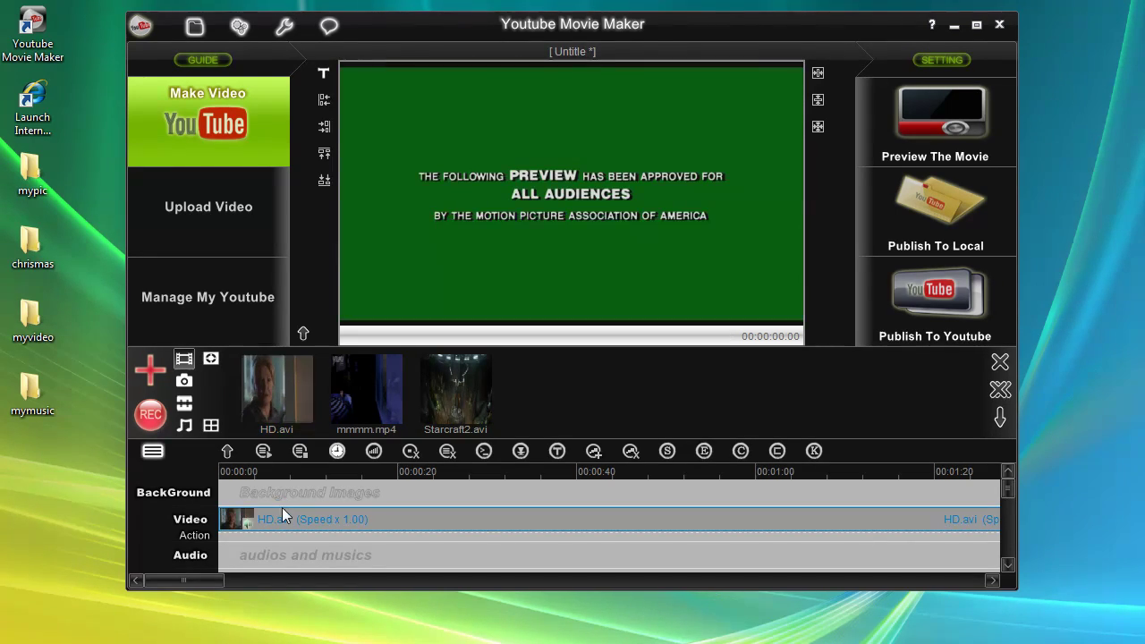
# Cut the end of the HD.avi clip on the Video track at about 00:00:10.
pyautogui.moveTo(198, 580)
pyautogui.mouseDown()
pyautogui.moveTo(274, 579)
pyautogui.moveTo(176, 572)
pyautogui.mouseUp()
pyautogui.rightClick(311, 522)
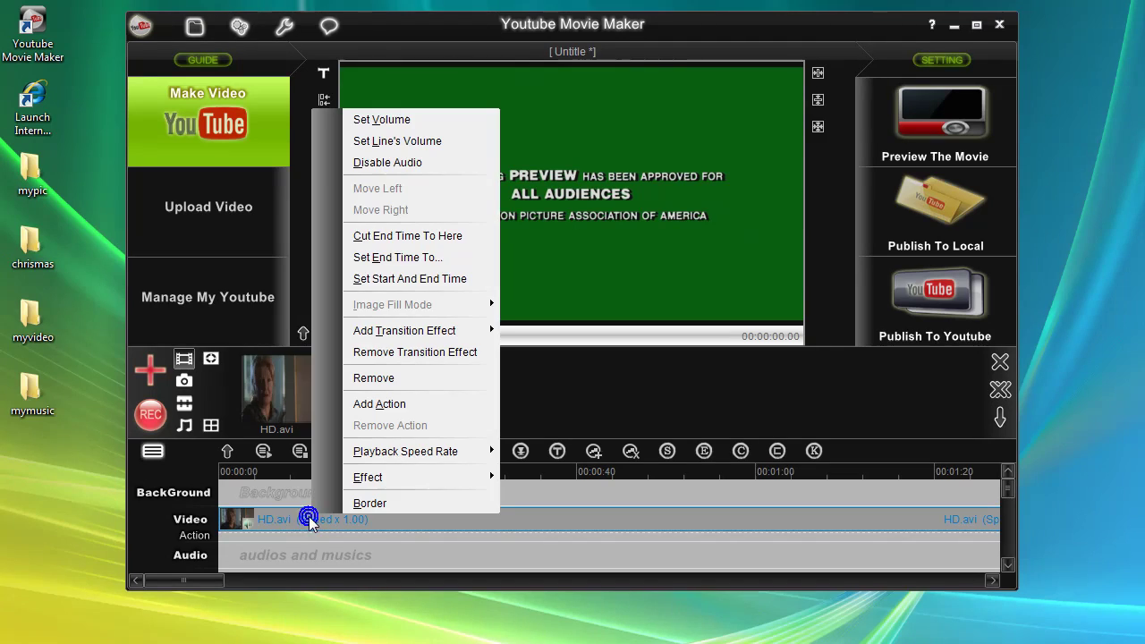
pyautogui.click(400, 237)
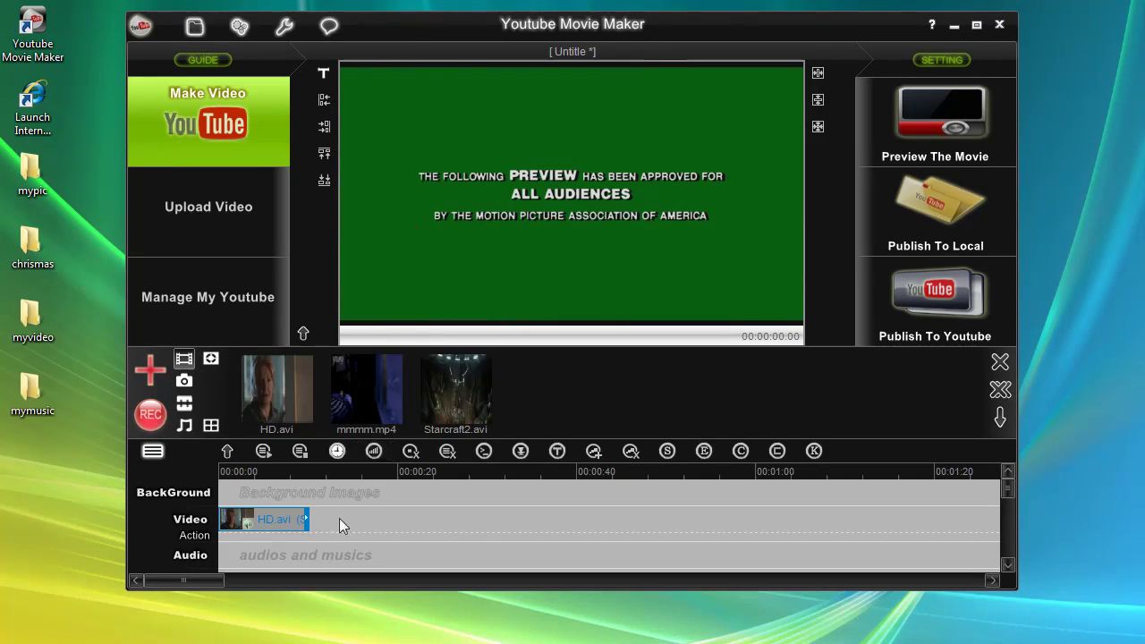
# Append mmmm.mp4 after the HD.avi clip on the Video track and cut its end at about 00:00:26.
pyautogui.click(362, 410)
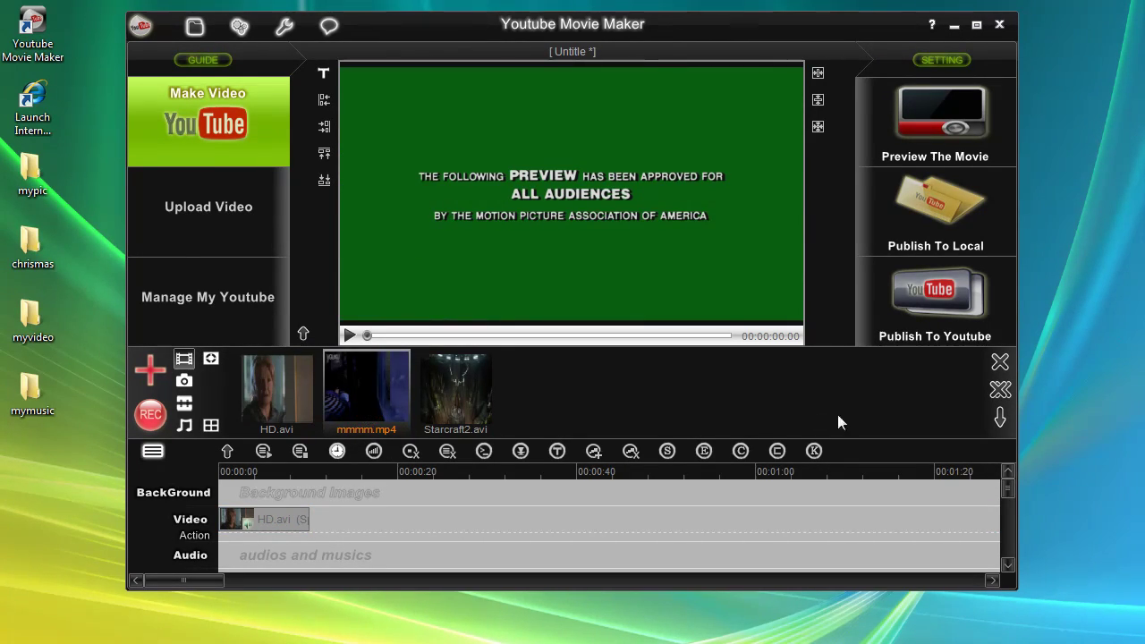
pyautogui.click(996, 421)
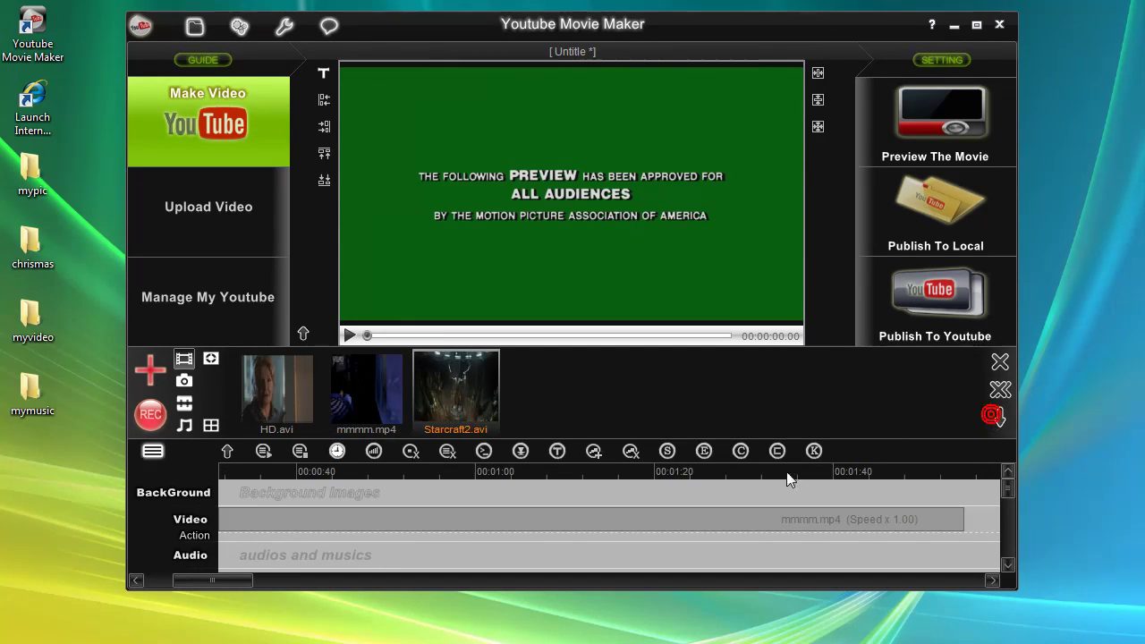
pyautogui.moveTo(243, 579); pyautogui.dragTo(216, 580)
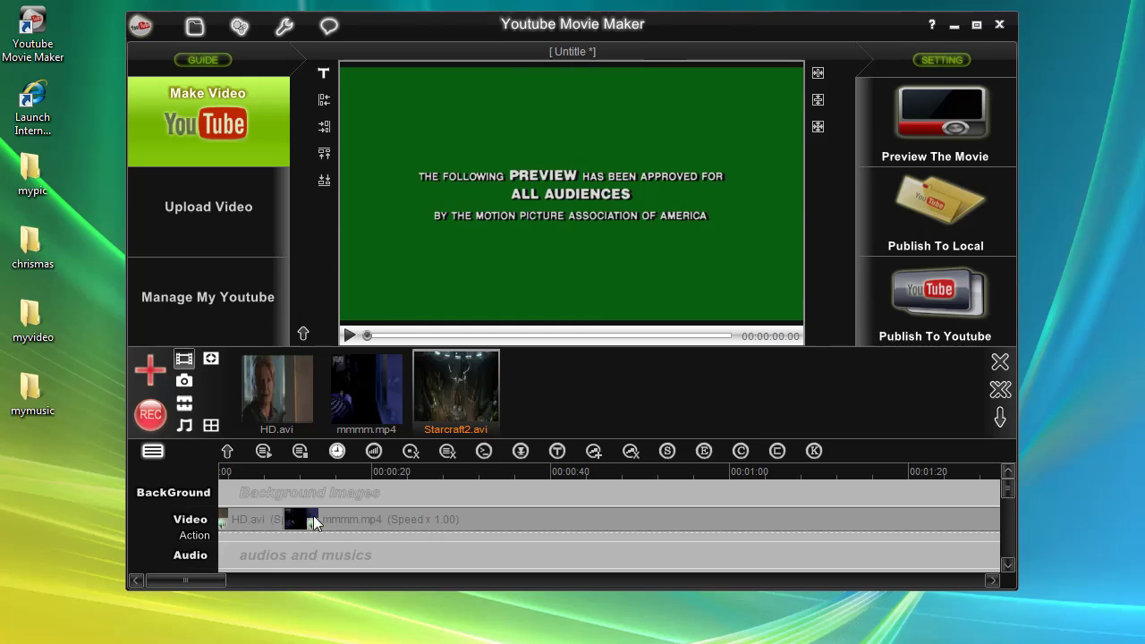
pyautogui.rightClick(423, 515)
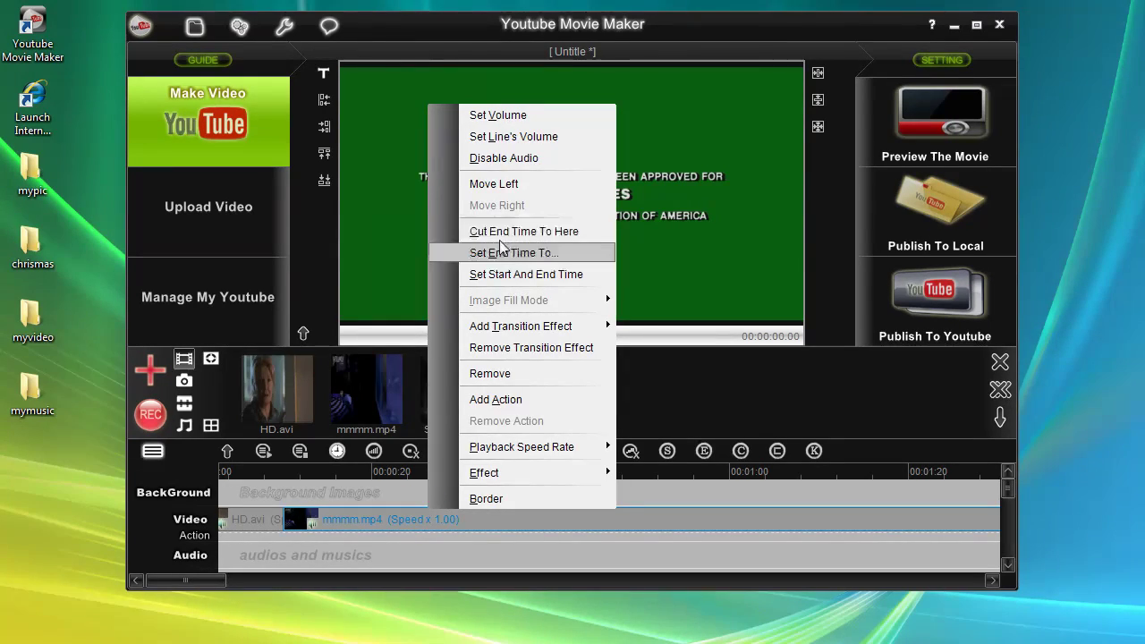
pyautogui.click(524, 230)
# Append Starcraft2.avi after the mmmm.mp4 clip on the Video track and cut its end at about 00:00:36.
pyautogui.click(456, 389)
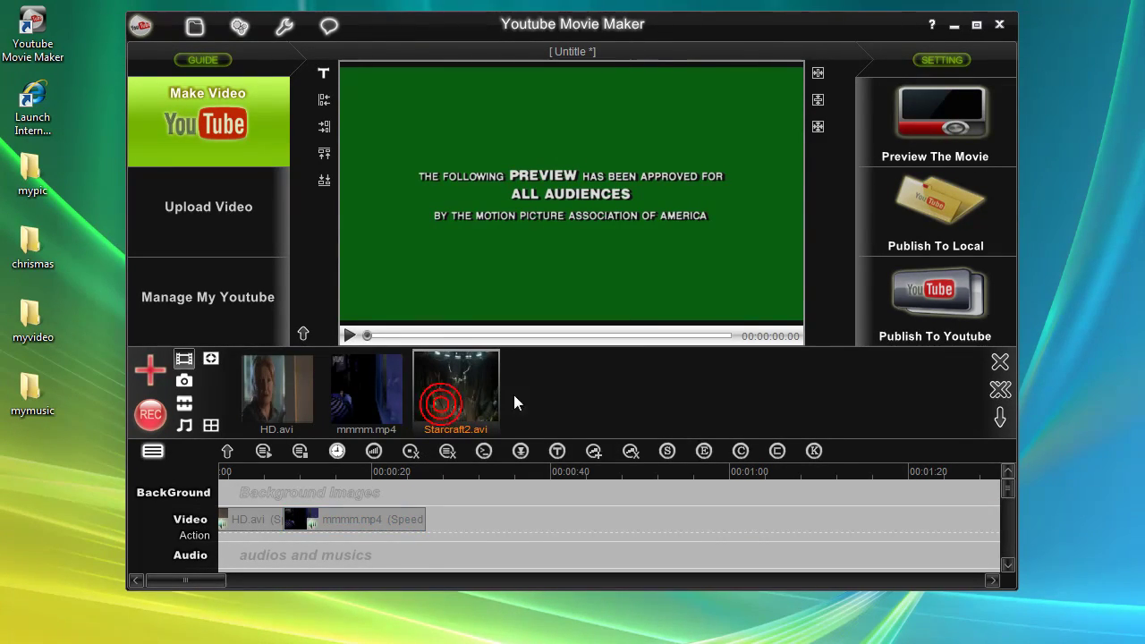
pyautogui.click(996, 419)
pyautogui.moveTo(358, 580); pyautogui.dragTo(152, 580)
pyautogui.click(537, 517)
pyautogui.rightClick(540, 513)
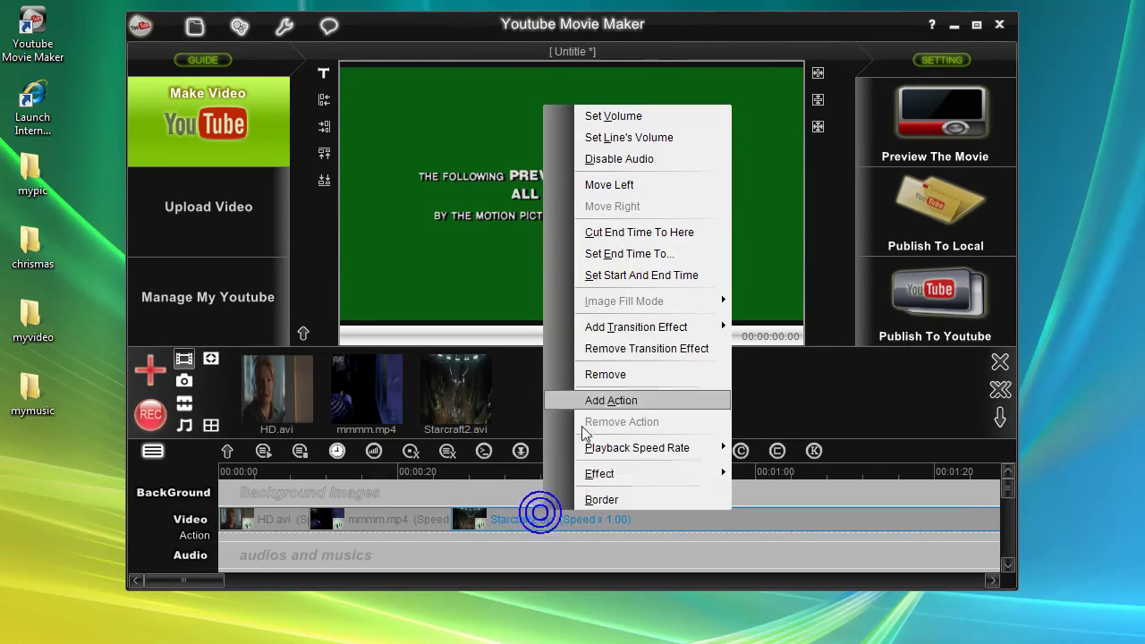
pyautogui.click(641, 235)
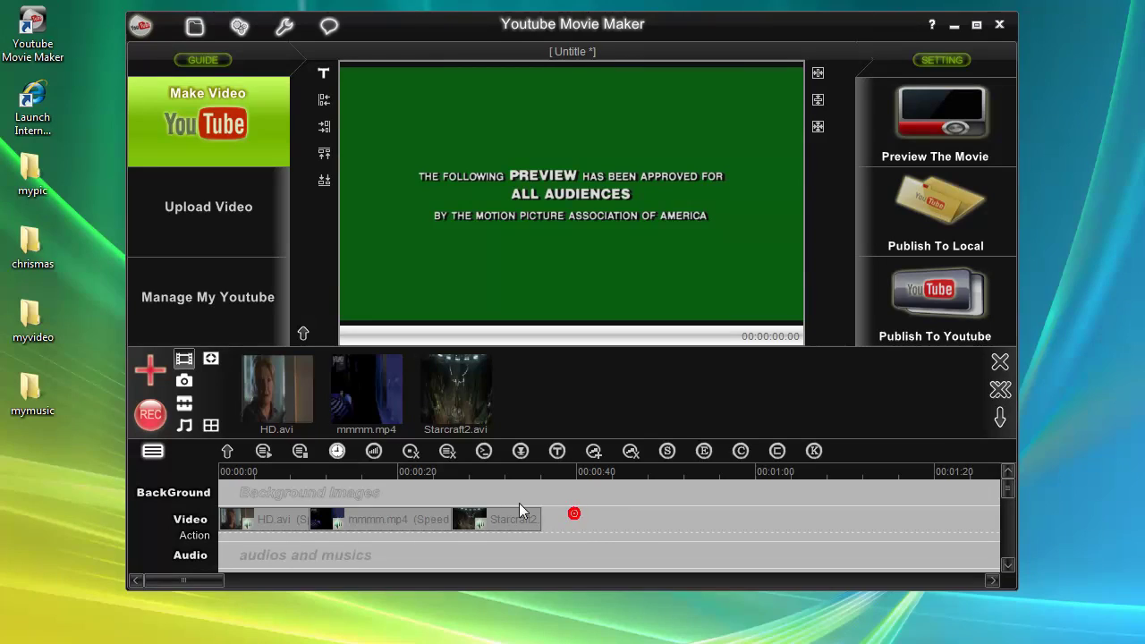
# Append the Autumn Leaves picture after the Starcraft2.avi clip, extend its end to about 00:00:42, and add Creek.jpg behind it.
pyautogui.click(183, 380)
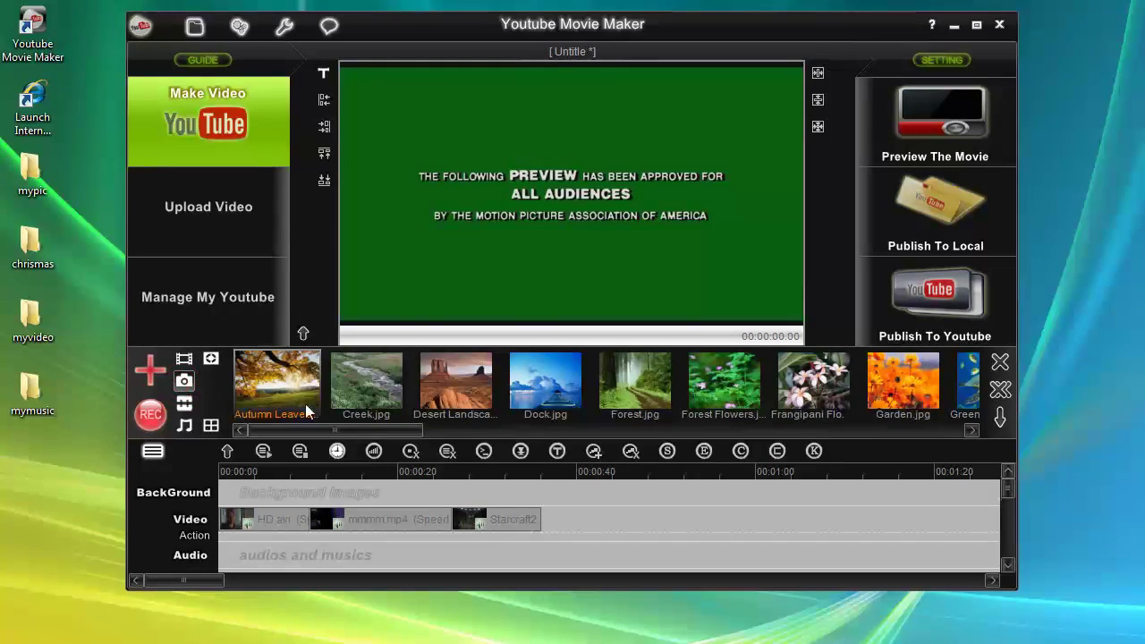
pyautogui.moveTo(283, 385)
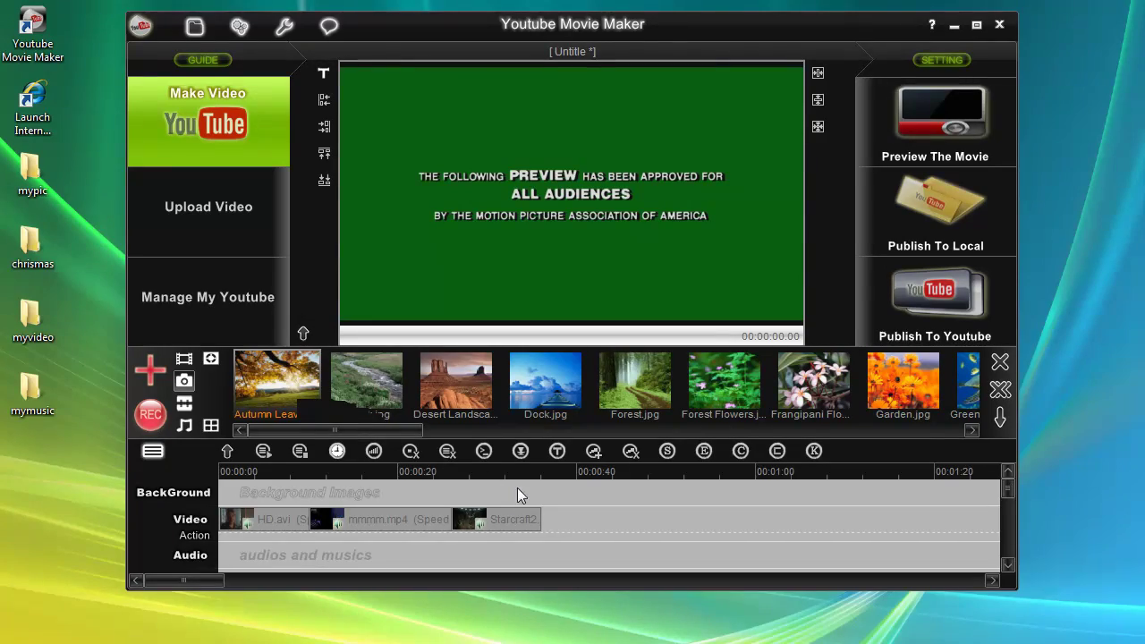
pyautogui.moveTo(552, 516); pyautogui.dragTo(591, 516)
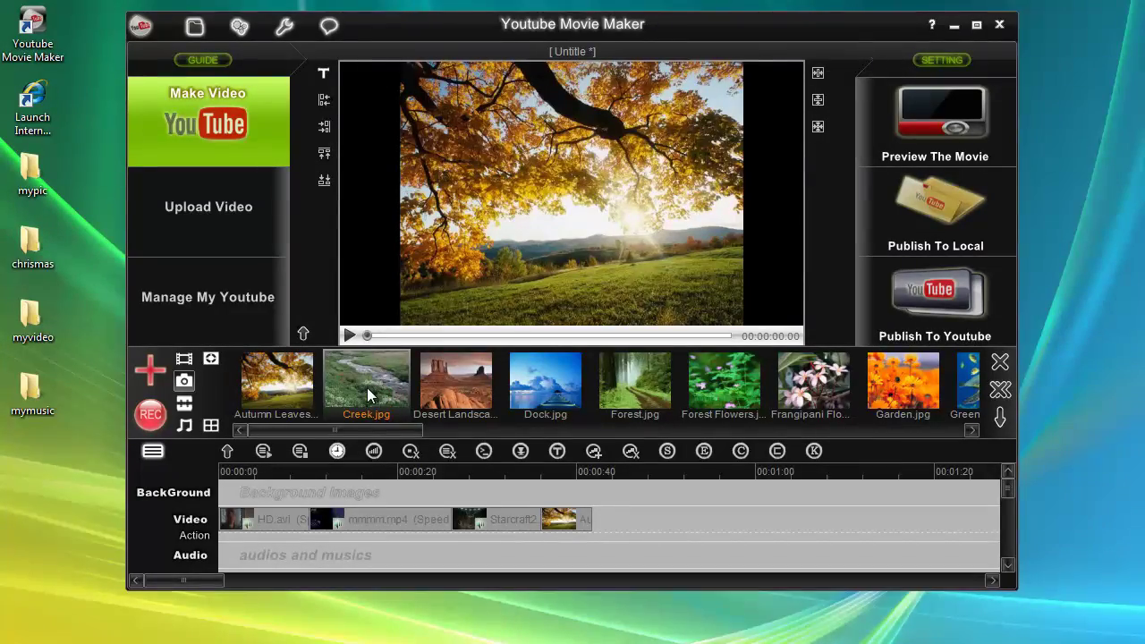
pyautogui.click(1000, 417)
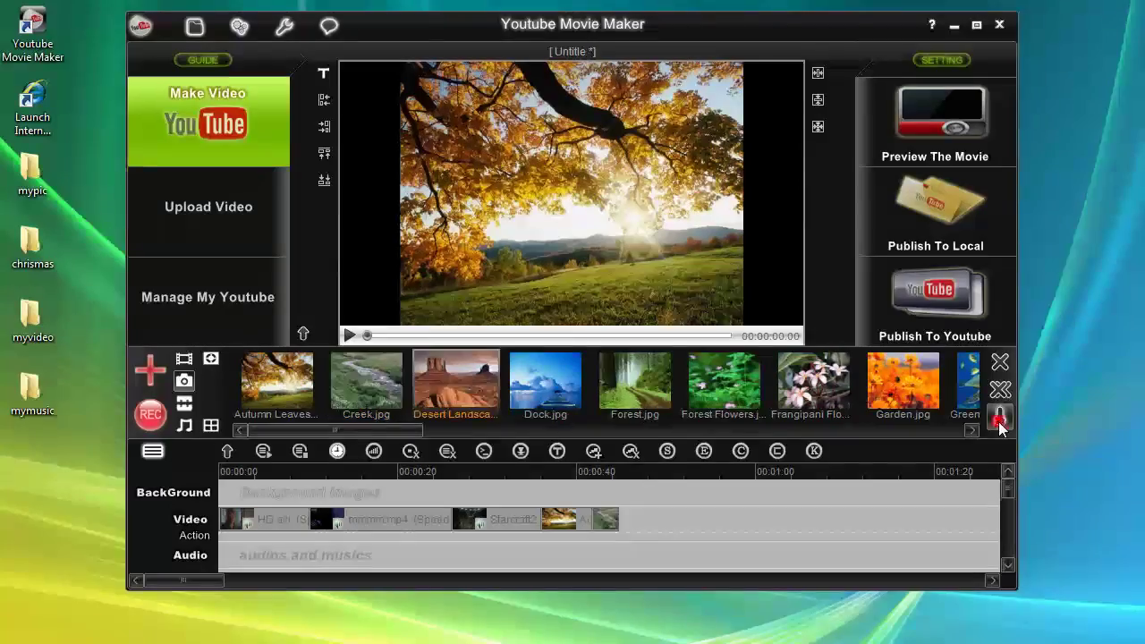
# Extend the end of the Creek.jpg picture to about 00:00:46 and add all library pictures to the Video line.
pyautogui.moveTo(620, 516); pyautogui.dragTo(635, 516)
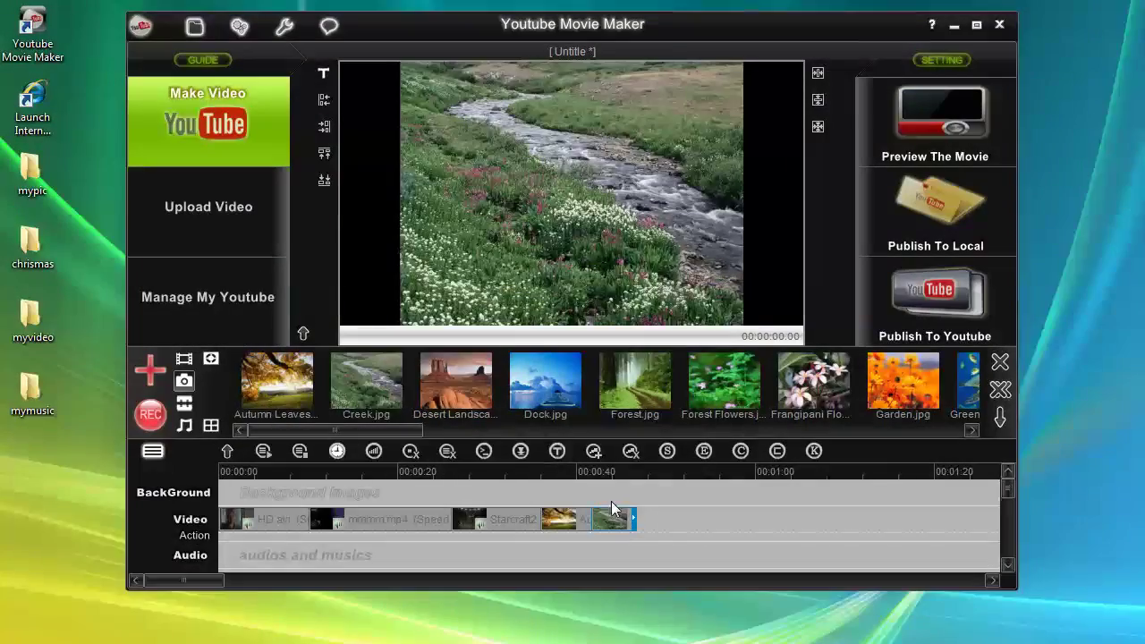
pyautogui.rightClick(473, 394)
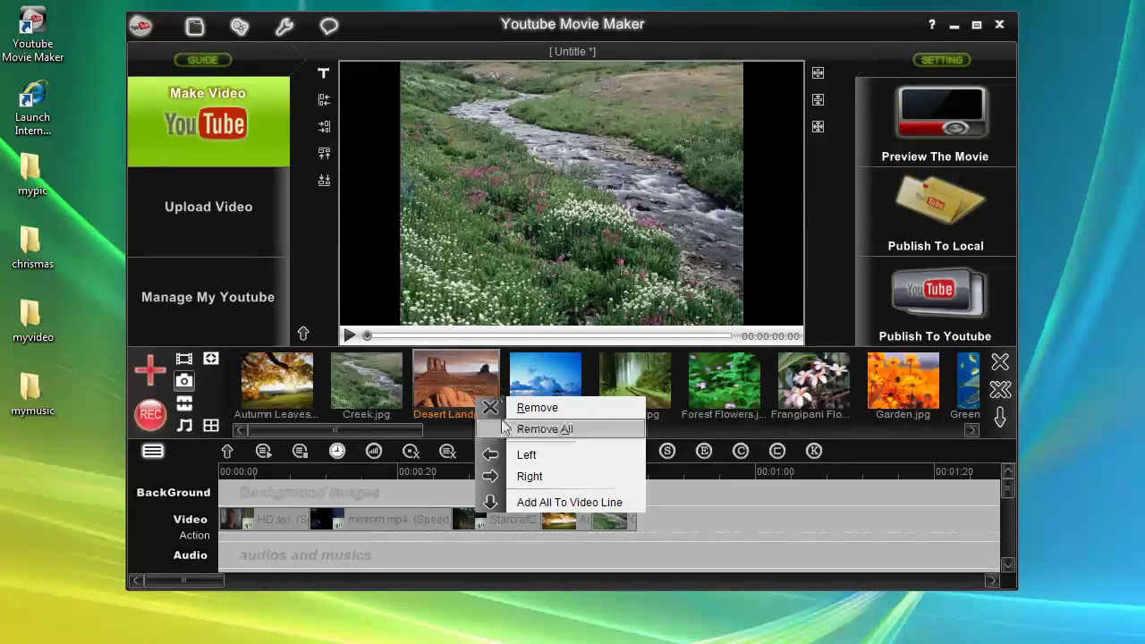
pyautogui.click(540, 504)
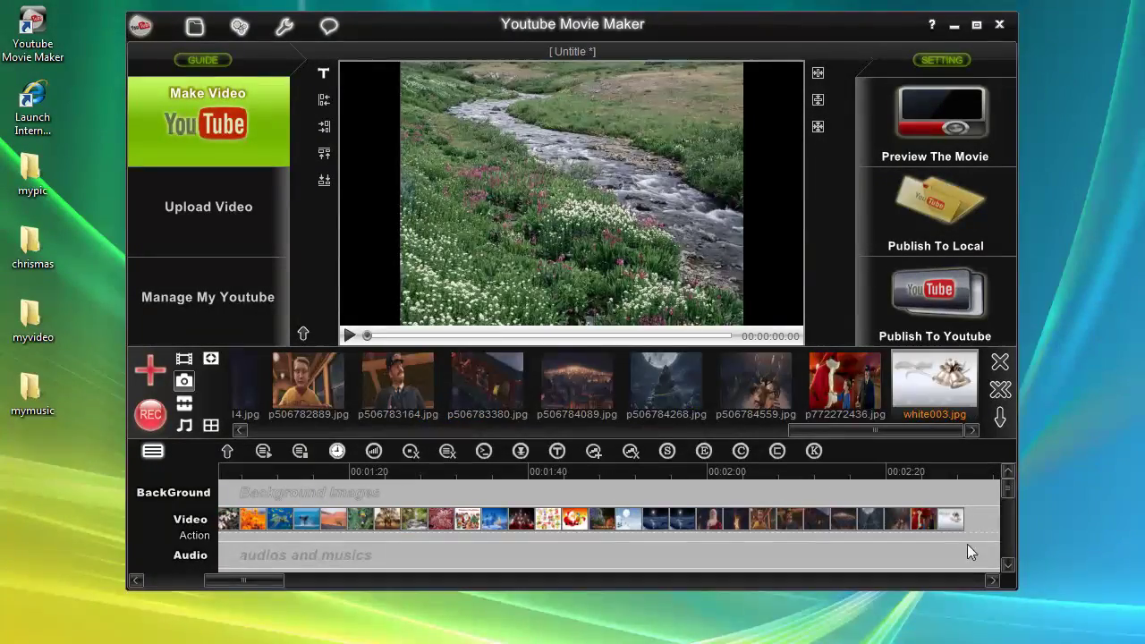
# Reorder the Video track: move the longer Autumn Leaves picture behind the longer Creek, and the Forest Flowers and Garden pictures nearer the front.
pyautogui.moveTo(281, 582); pyautogui.dragTo(207, 583)
pyautogui.click(617, 520)
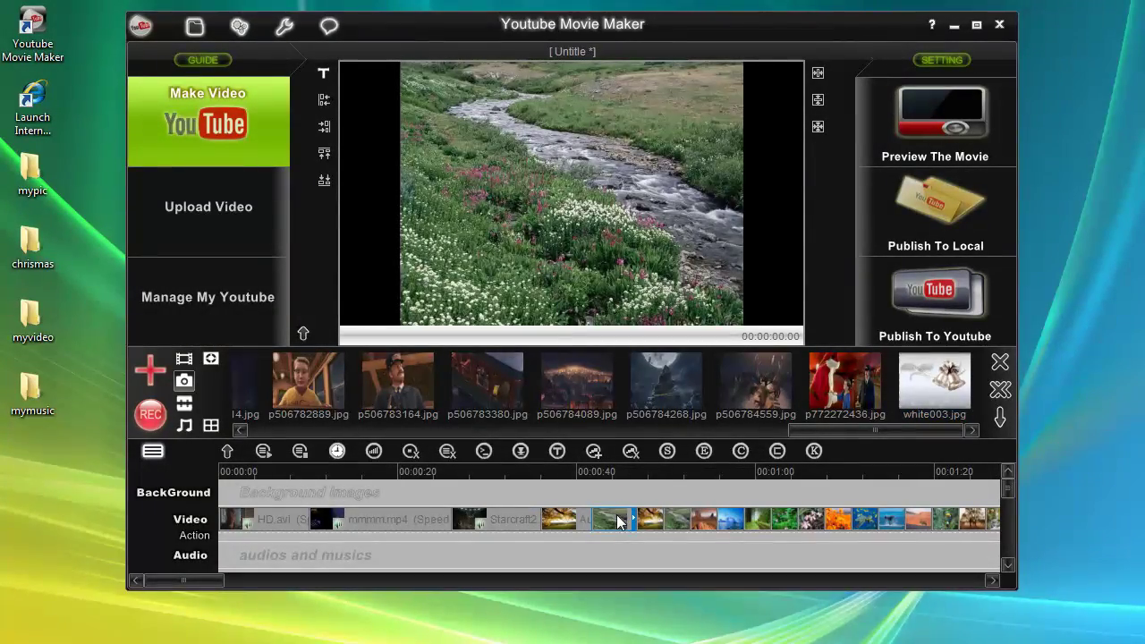
pyautogui.moveTo(564, 521)
pyautogui.mouseDown()
pyautogui.moveTo(716, 516)
pyautogui.moveTo(651, 519)
pyautogui.mouseUp()
pyautogui.moveTo(821, 519); pyautogui.dragTo(703, 519)
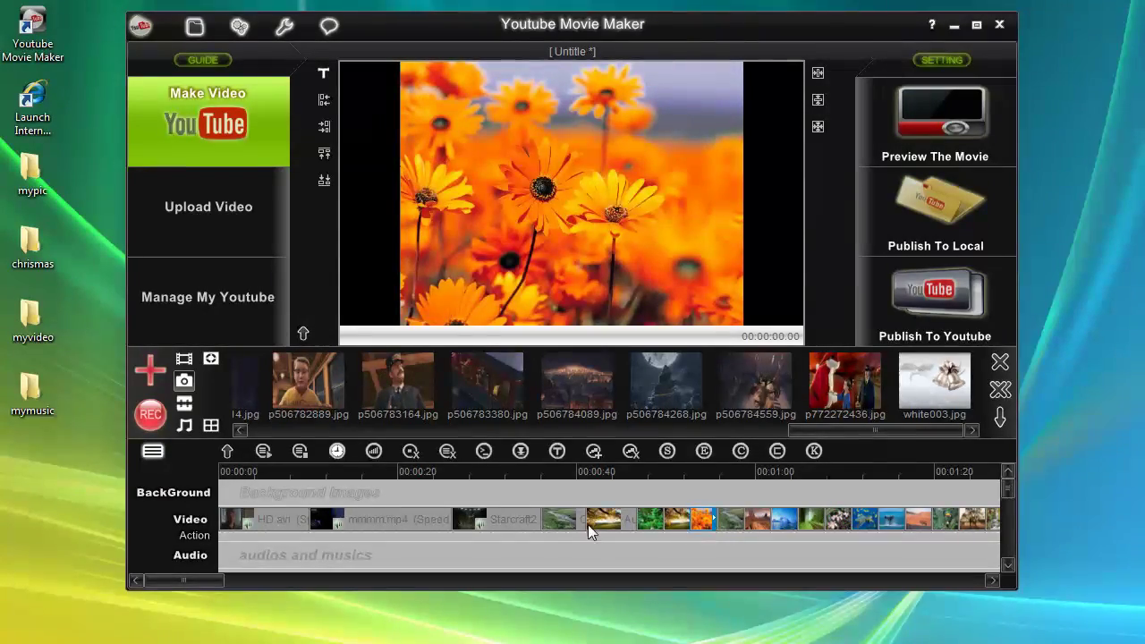
# Set the image fill mode of the Creek picture after the Starcraft2.avi clip to Stretch.
pyautogui.click(572, 517)
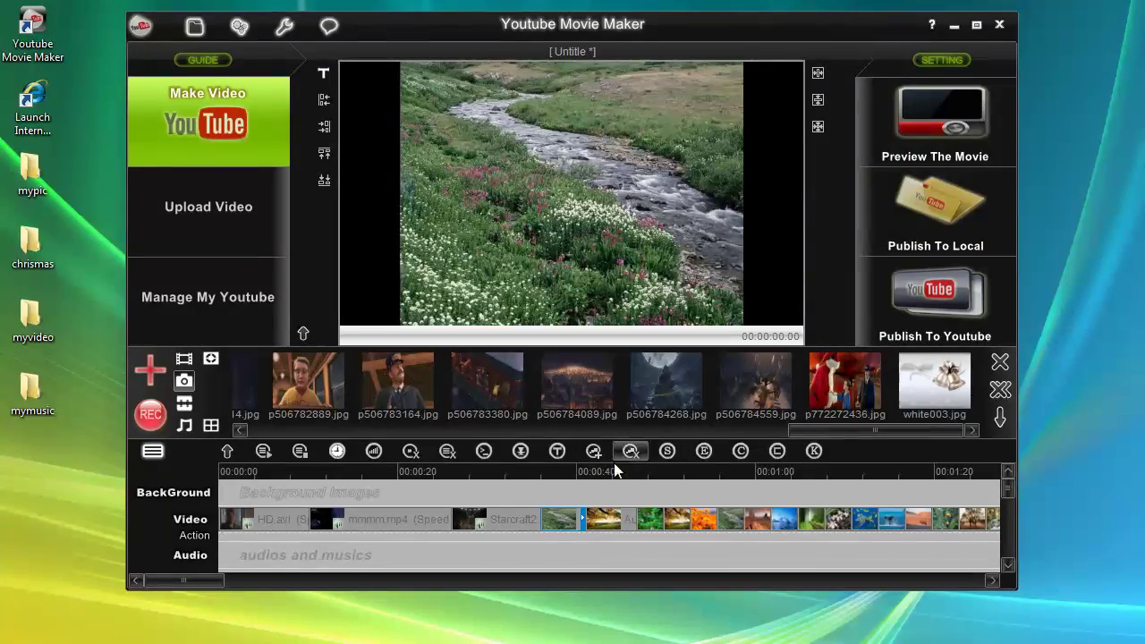
pyautogui.rightClick(563, 516)
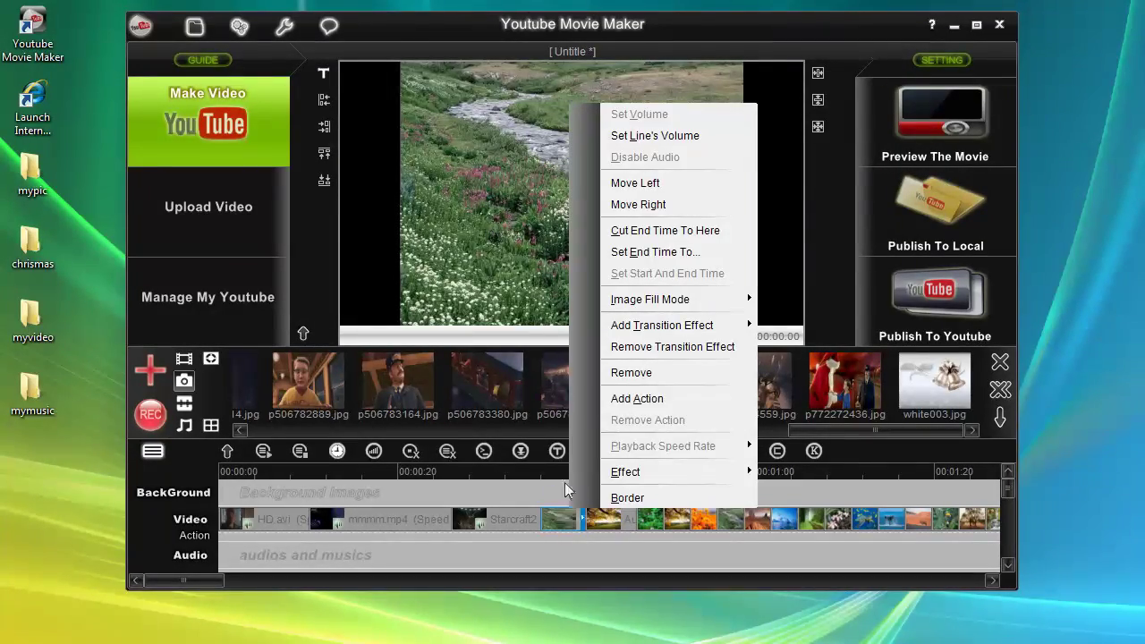
pyautogui.moveTo(667, 302)
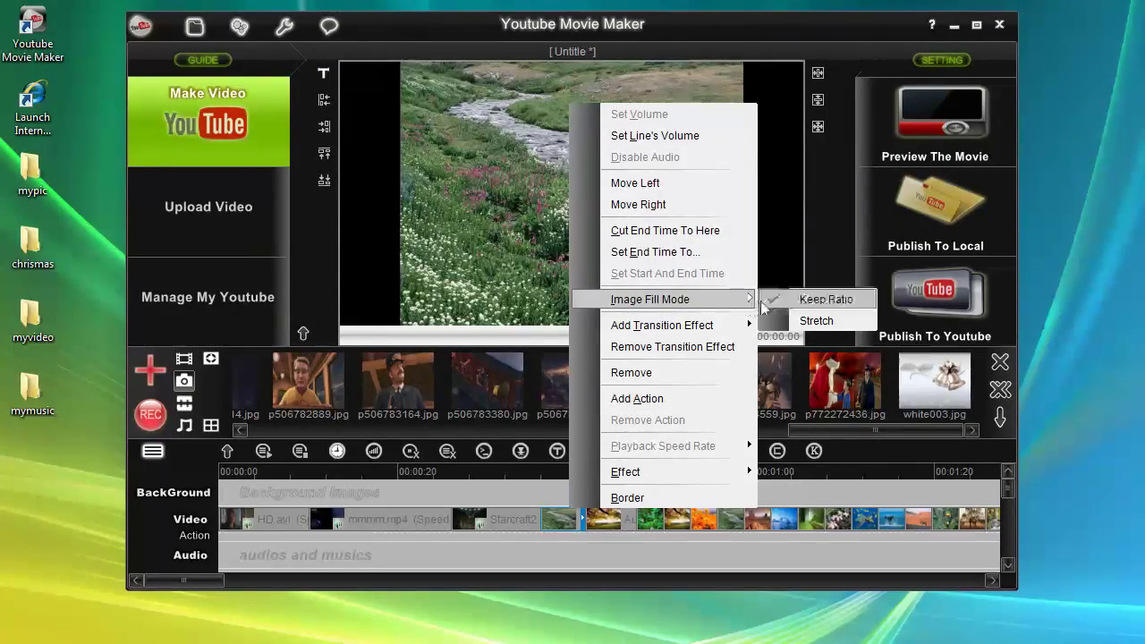
pyautogui.click(809, 320)
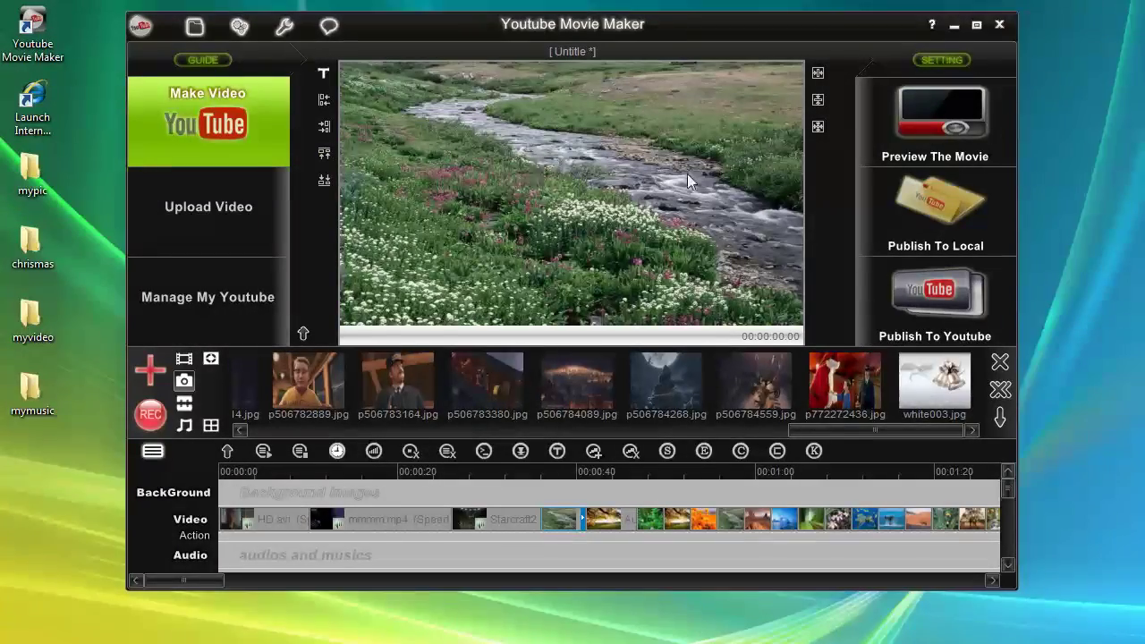
# Set the image fill mode of the whole Video line to Stretch.
pyautogui.click(611, 519)
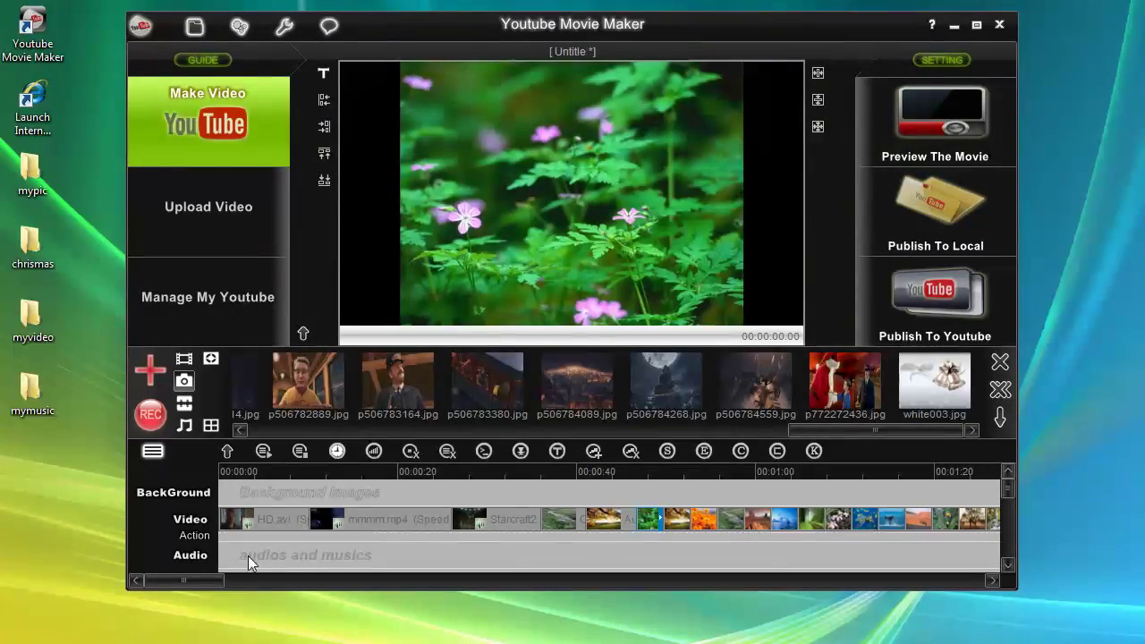
pyautogui.moveTo(224, 580); pyautogui.dragTo(315, 581)
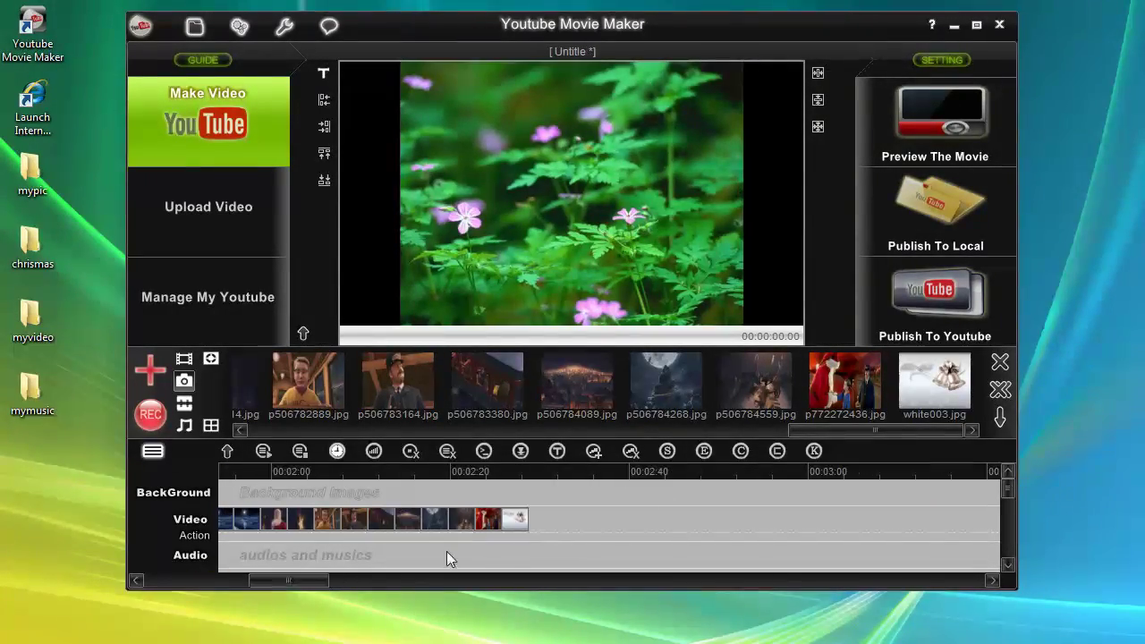
pyautogui.rightClick(559, 519)
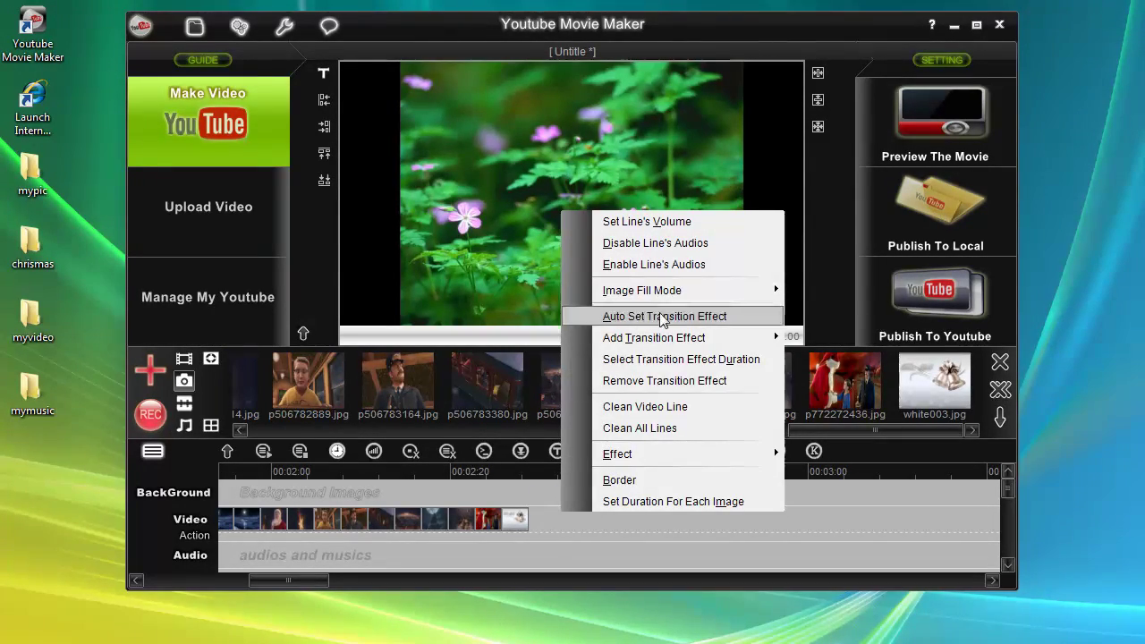
pyautogui.moveTo(689, 291)
pyautogui.click(832, 312)
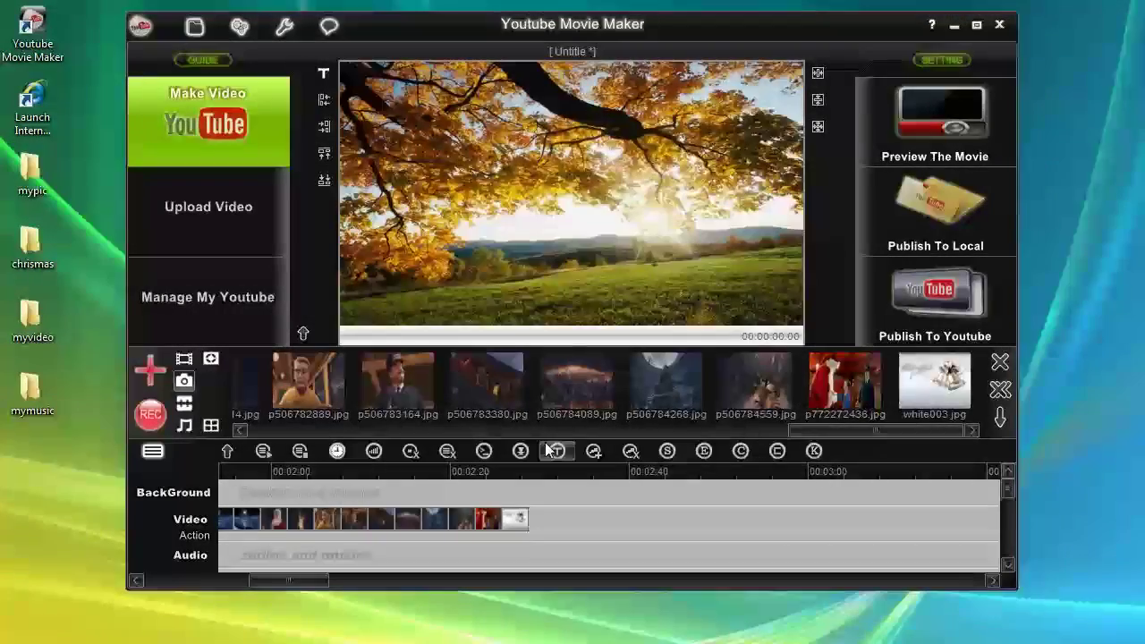
# Check how the Creek, Autumn Leaves and Dock pictures and the HD.avi and mmmm.mp4 clips fill the preview.
pyautogui.moveTo(266, 581); pyautogui.dragTo(168, 581)
pyautogui.click(519, 521)
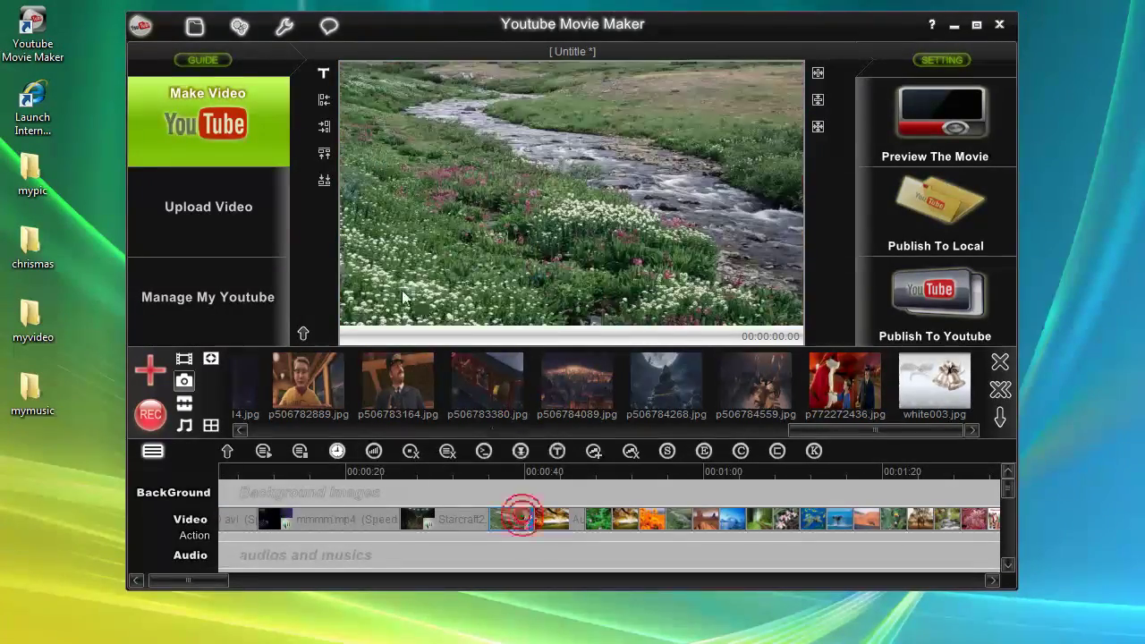
pyautogui.click(555, 521)
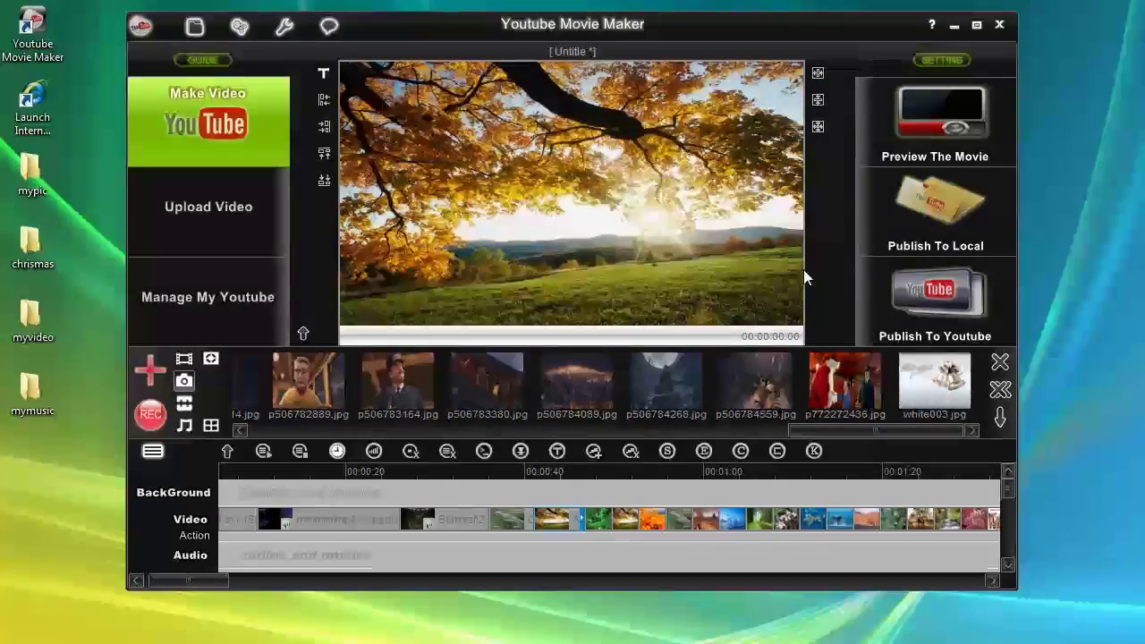
pyautogui.click(732, 519)
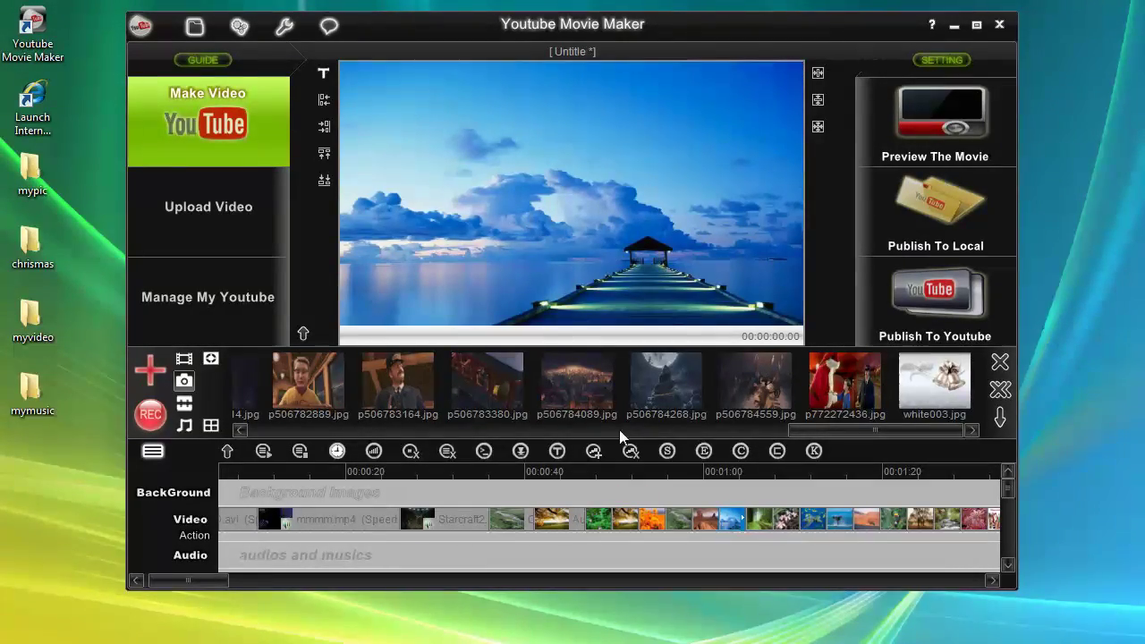
pyautogui.moveTo(218, 573); pyautogui.dragTo(202, 574)
pyautogui.click(367, 517)
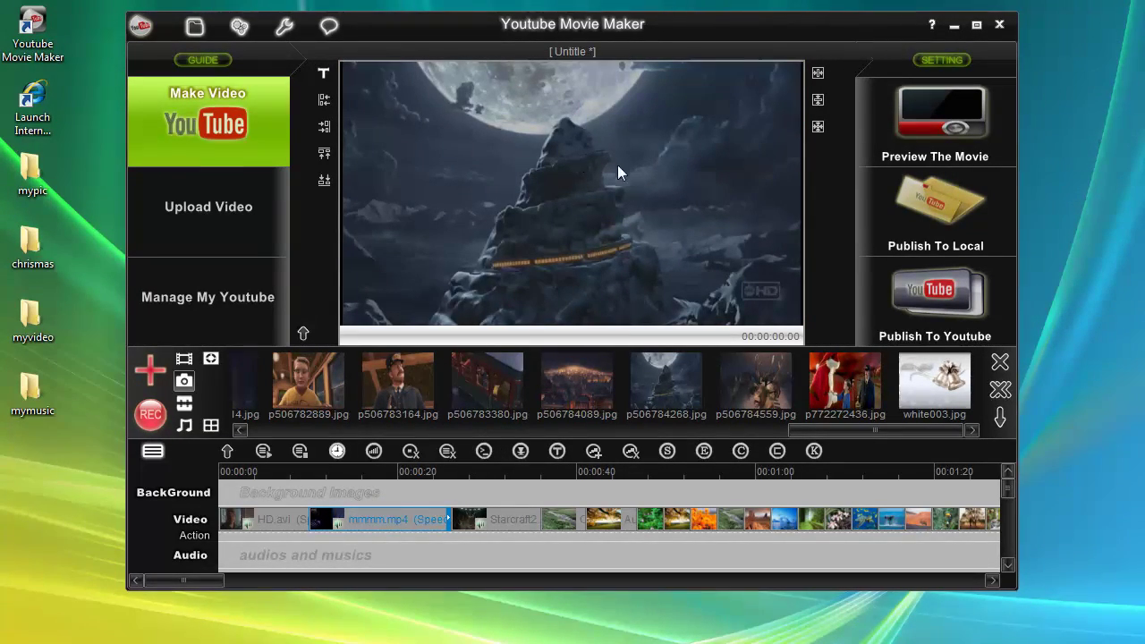
pyautogui.click(281, 522)
pyautogui.moveTo(203, 583)
pyautogui.mouseDown()
pyautogui.moveTo(225, 580)
pyautogui.moveTo(192, 580)
pyautogui.mouseUp()
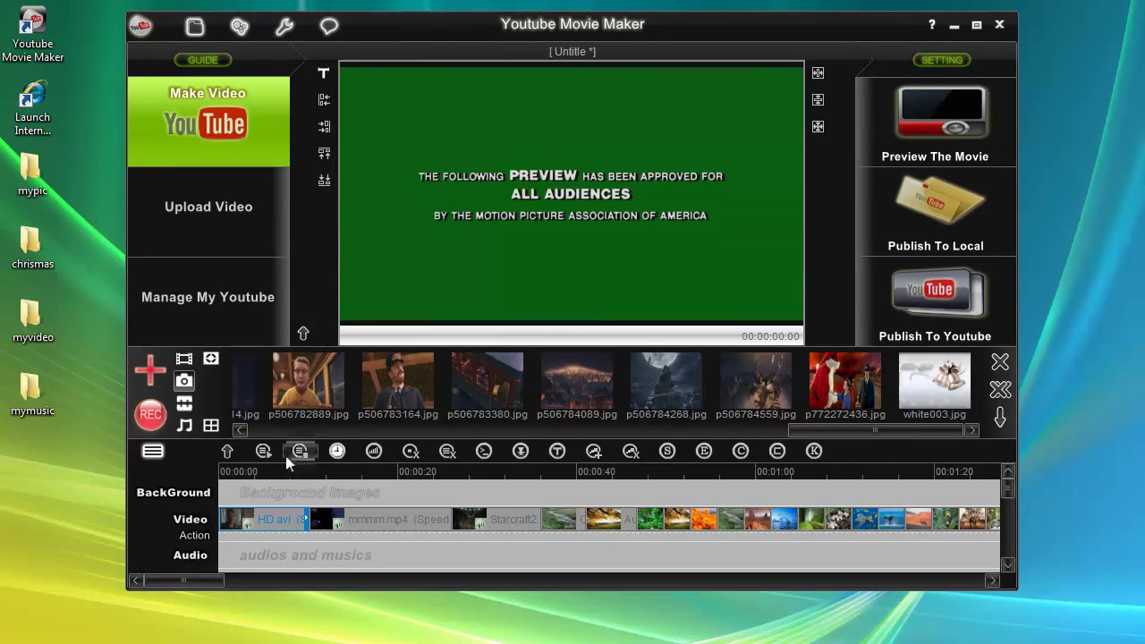
# Add a Rotate Y transition between HD.avi and mmmm.mp4, and a Vertical Shutter transition between mmmm.mp4 and Starcraft2.avi.
pyautogui.click(184, 403)
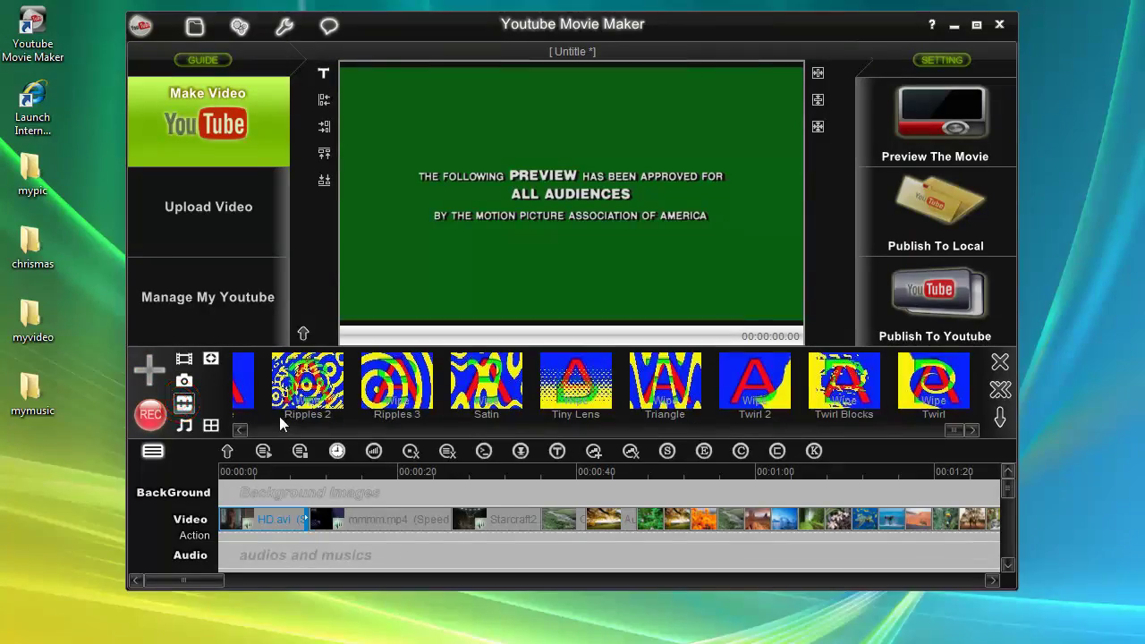
pyautogui.moveTo(947, 429); pyautogui.dragTo(260, 421)
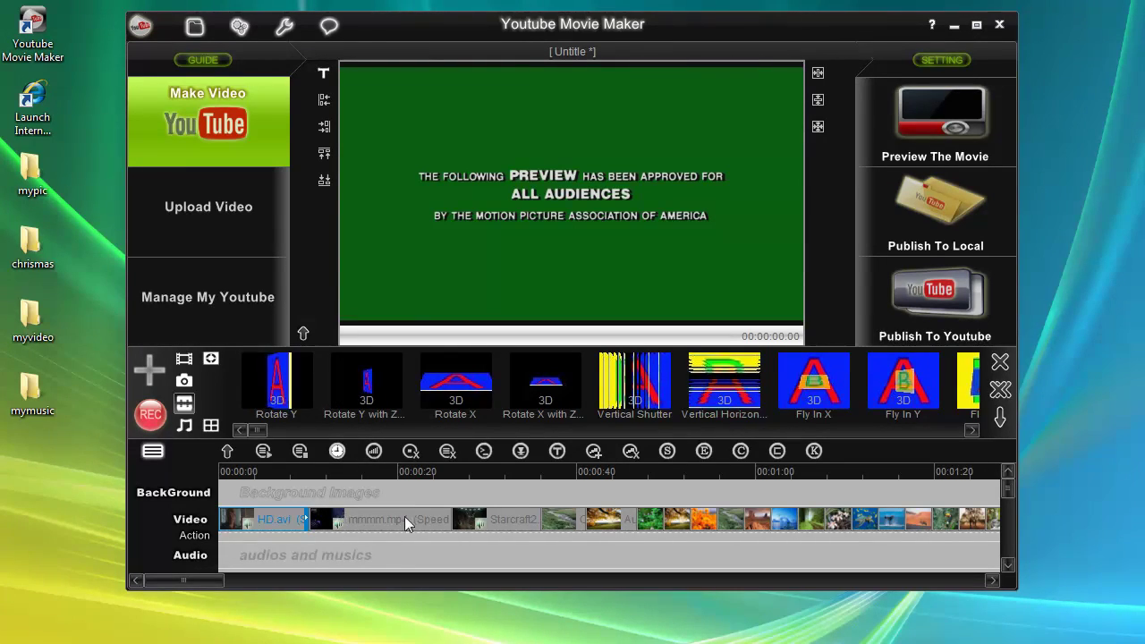
pyautogui.click(288, 394)
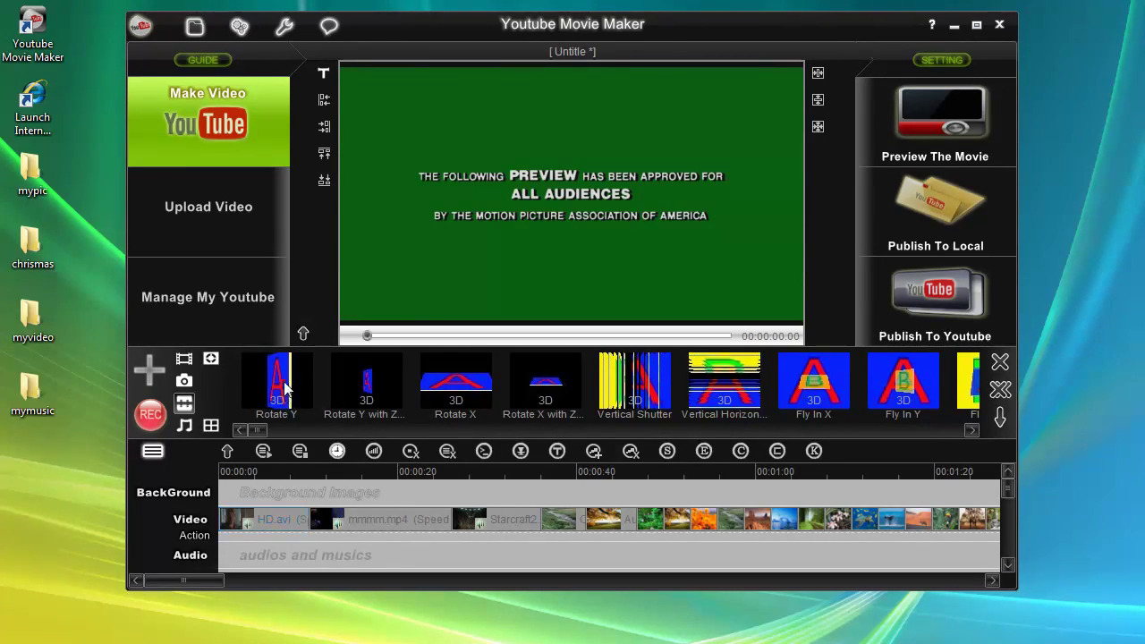
pyautogui.click(300, 520)
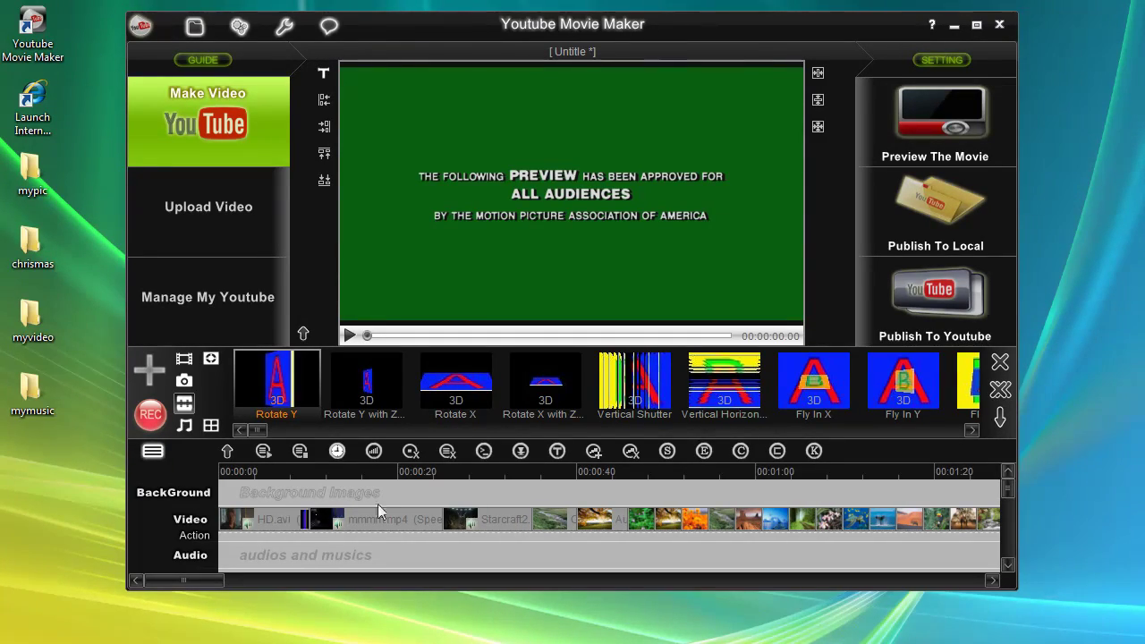
pyautogui.click(633, 392)
pyautogui.click(439, 518)
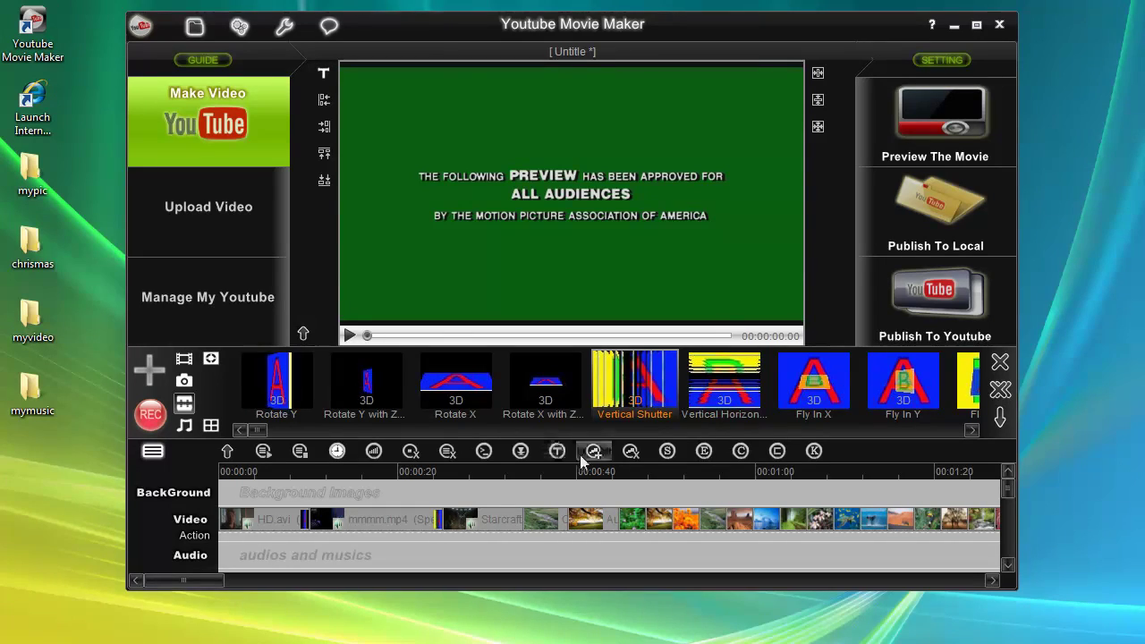
# Automatically set transition effects for the whole Video line and check them along the track.
pyautogui.moveTo(213, 580); pyautogui.dragTo(301, 586)
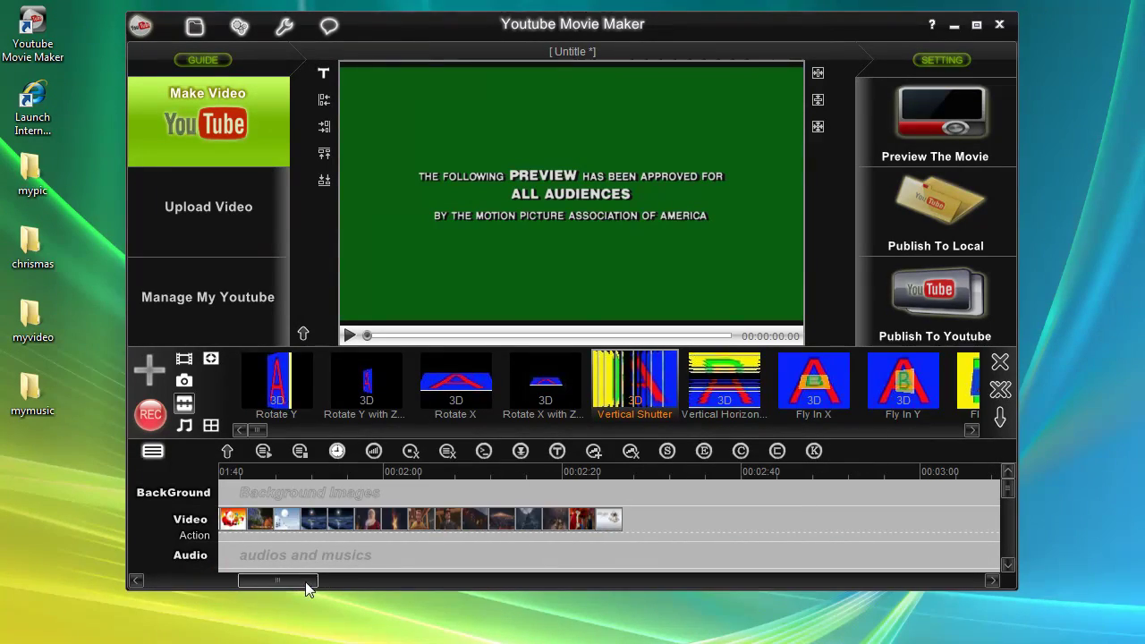
pyautogui.rightClick(636, 513)
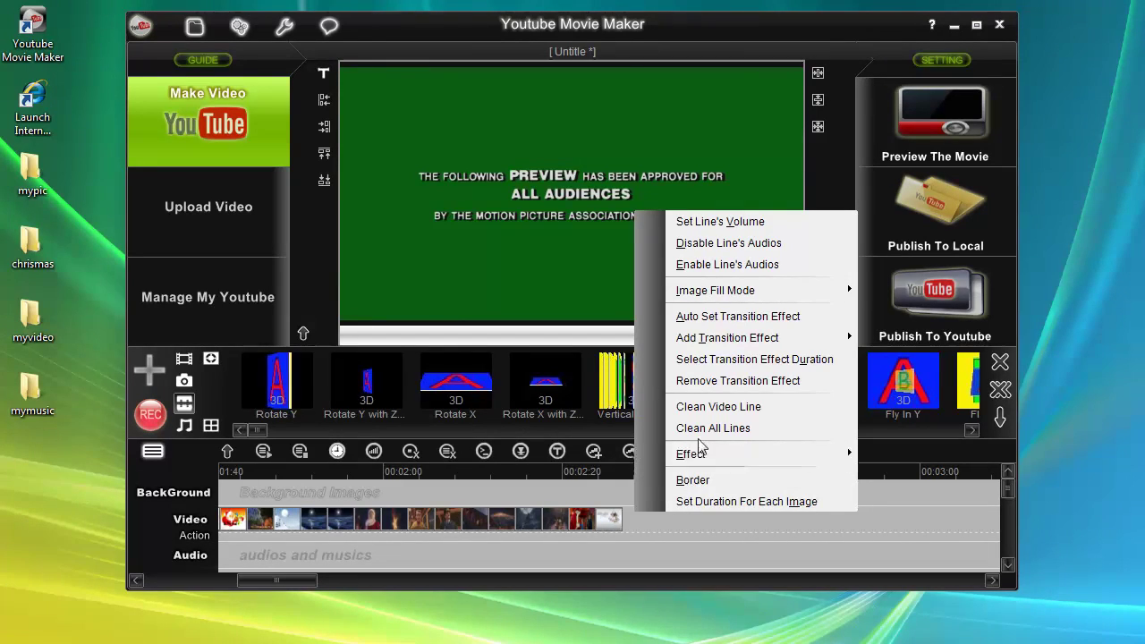
pyautogui.click(725, 318)
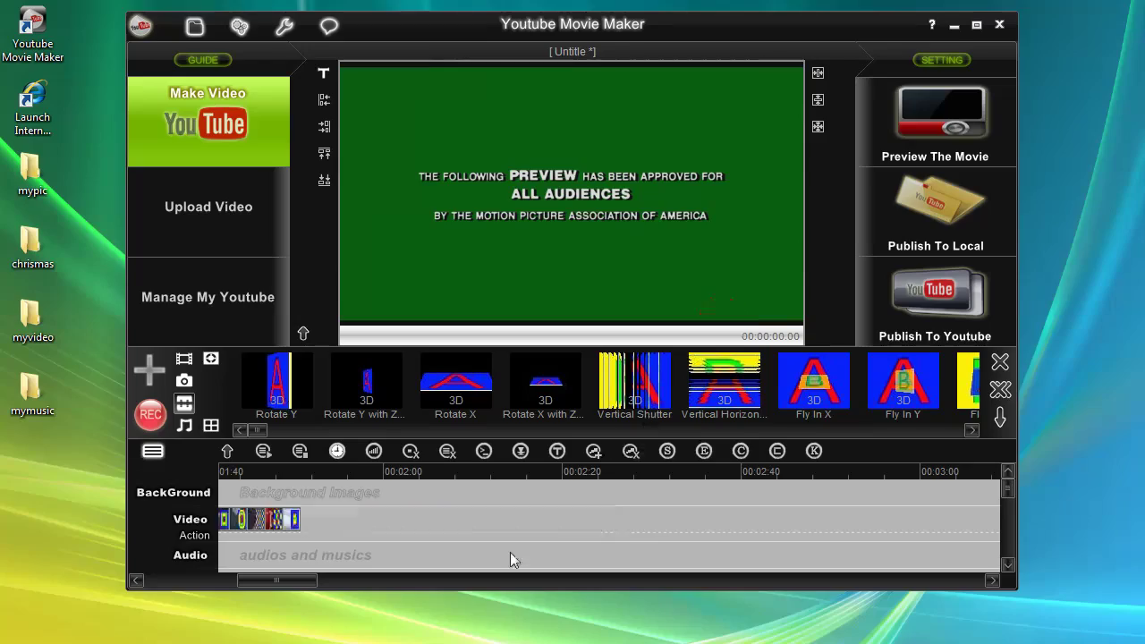
pyautogui.moveTo(281, 579); pyautogui.dragTo(146, 580)
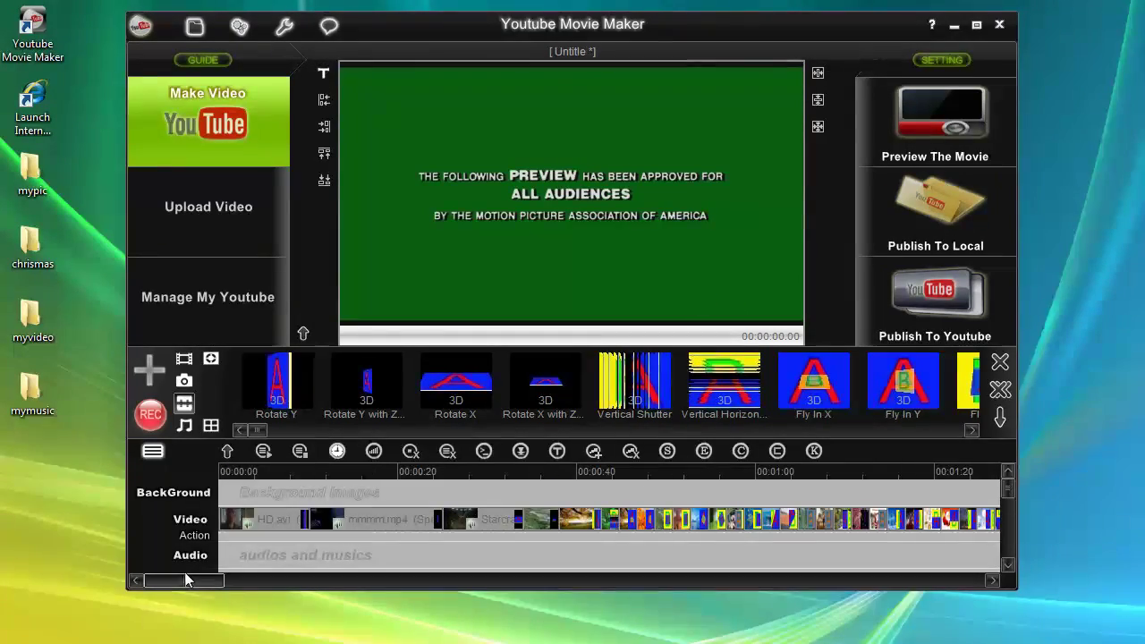
pyautogui.click(599, 516)
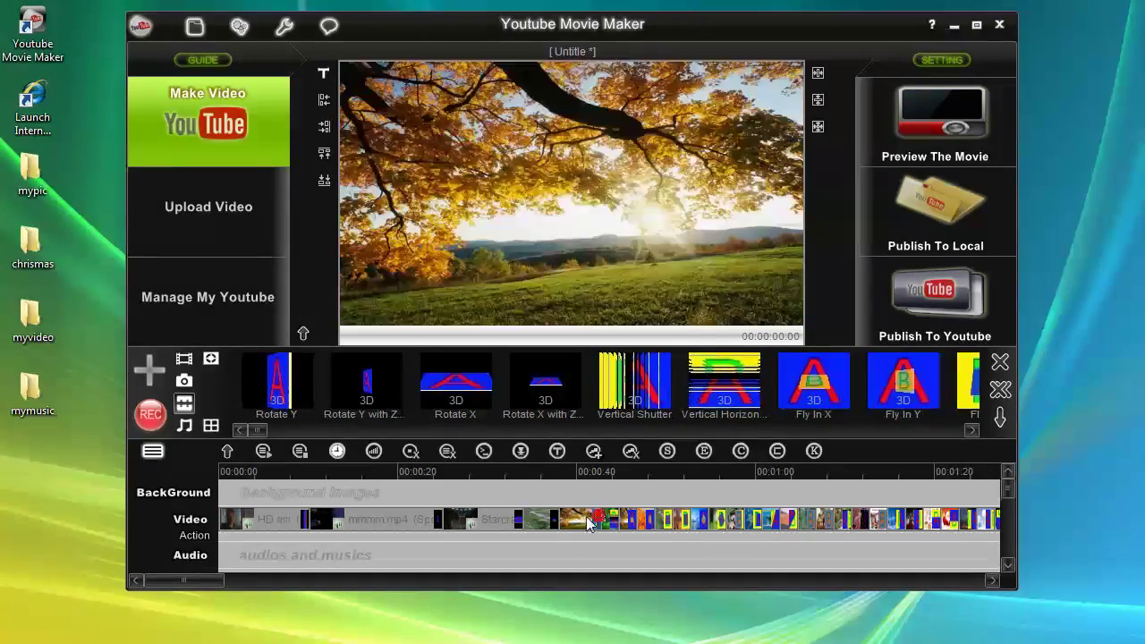
pyautogui.click(651, 520)
pyautogui.click(692, 520)
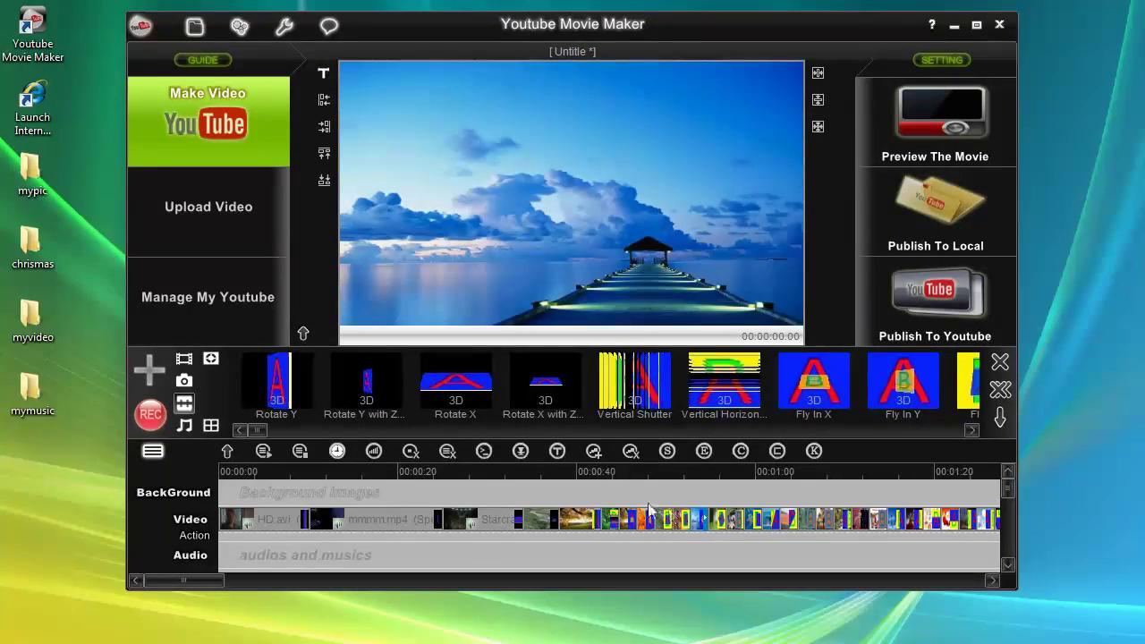
# Place When Christmas Comes To Town.mp3 on the Audio track, starting at about 00:00:34 under the Creek picture.
pyautogui.scroll(-2, 340, 552)
pyautogui.scroll(-1, 340, 548)
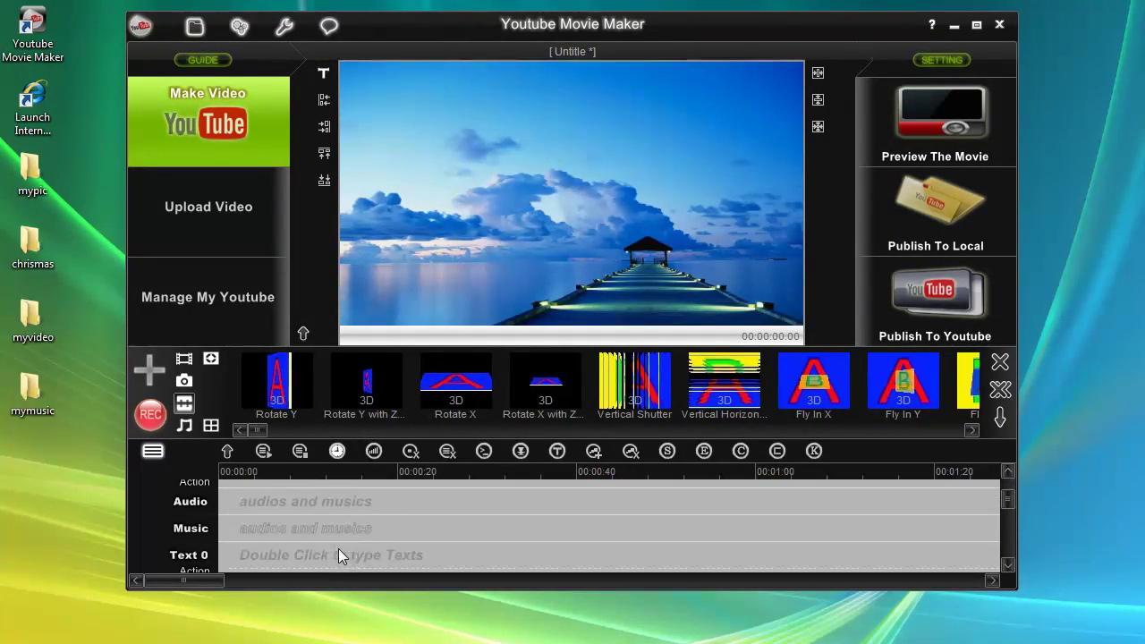
pyautogui.click(184, 425)
pyautogui.scroll(2, 300, 501)
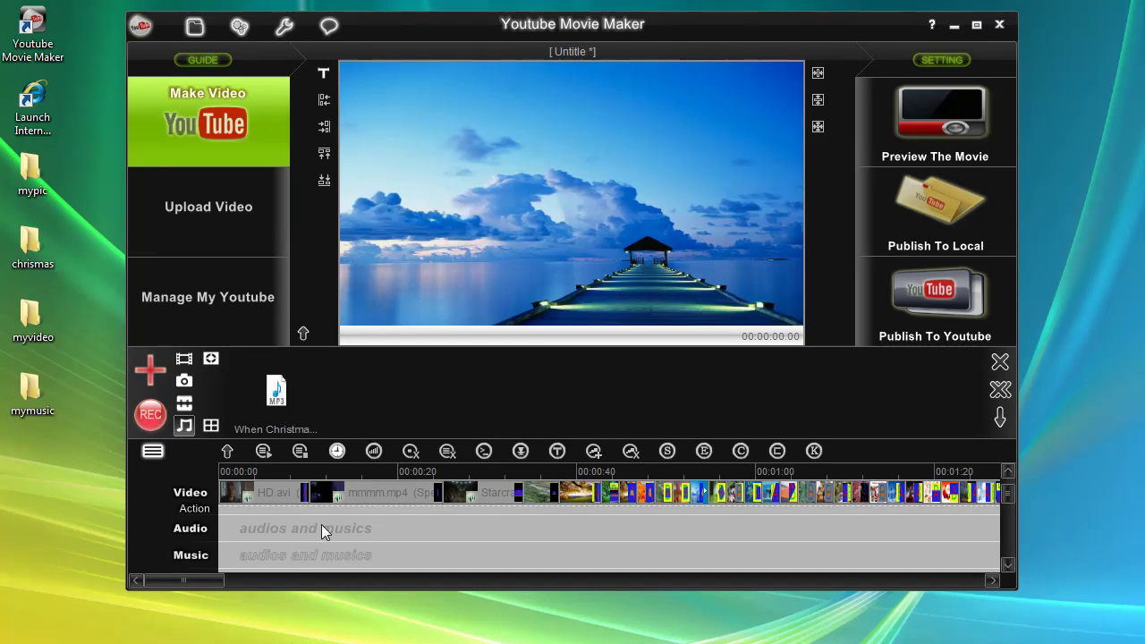
pyautogui.scroll(-1, 322, 522)
pyautogui.moveTo(281, 433); pyautogui.dragTo(607, 519)
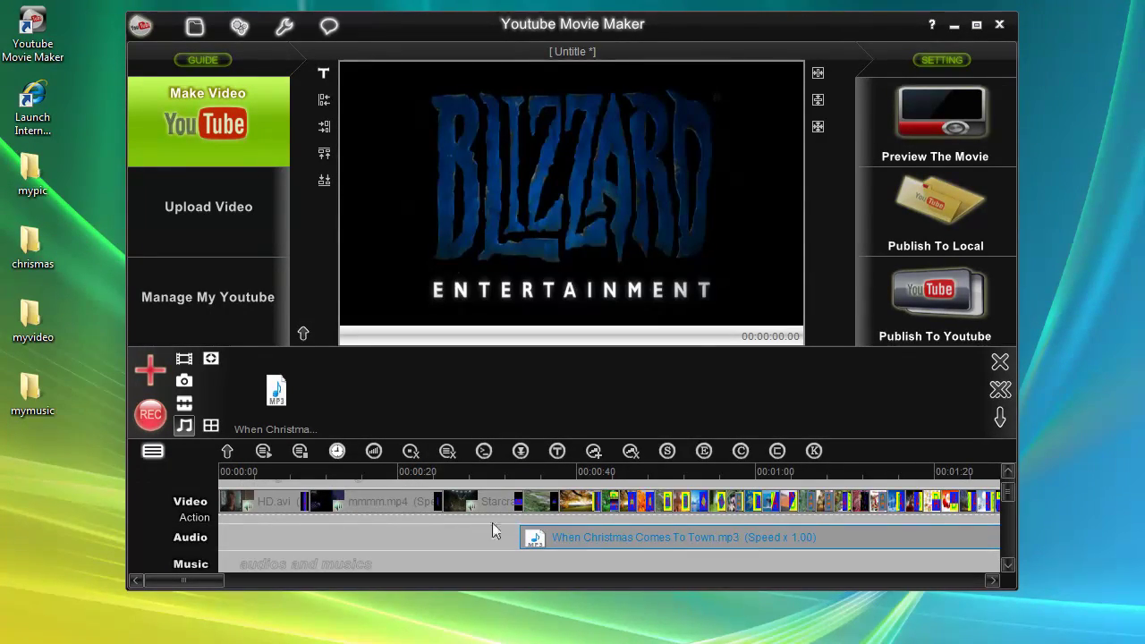
pyautogui.moveTo(574, 528)
pyautogui.mouseDown()
pyautogui.moveTo(450, 537)
pyautogui.moveTo(572, 535)
pyautogui.mouseUp()
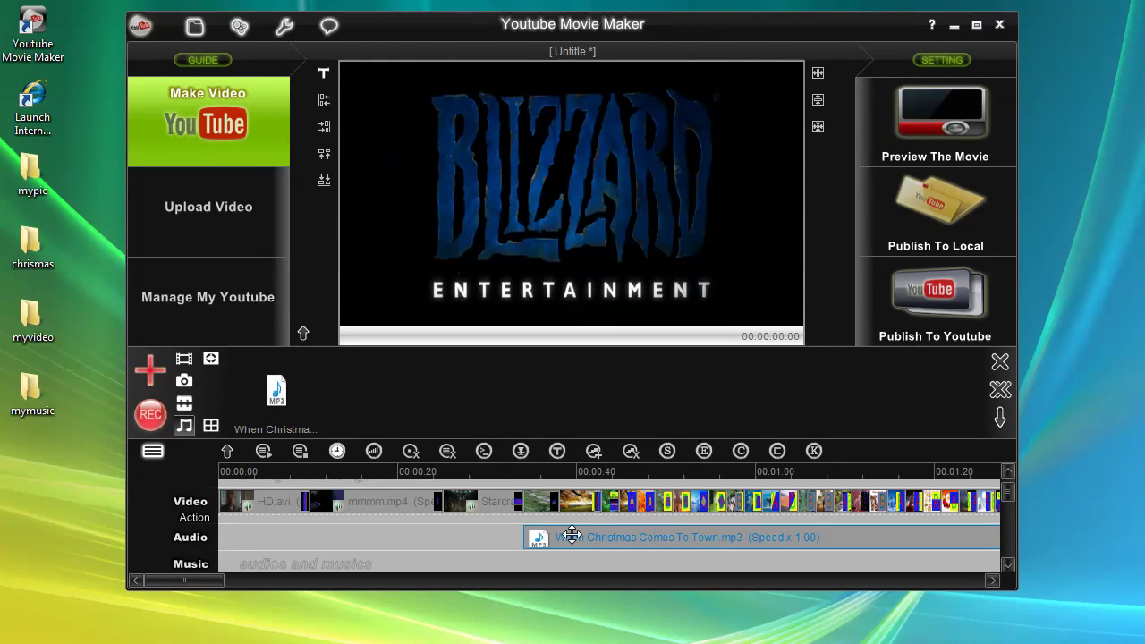
pyautogui.moveTo(572, 535)
pyautogui.mouseDown()
pyautogui.moveTo(578, 542)
pyautogui.moveTo(568, 537)
pyautogui.mouseUp()
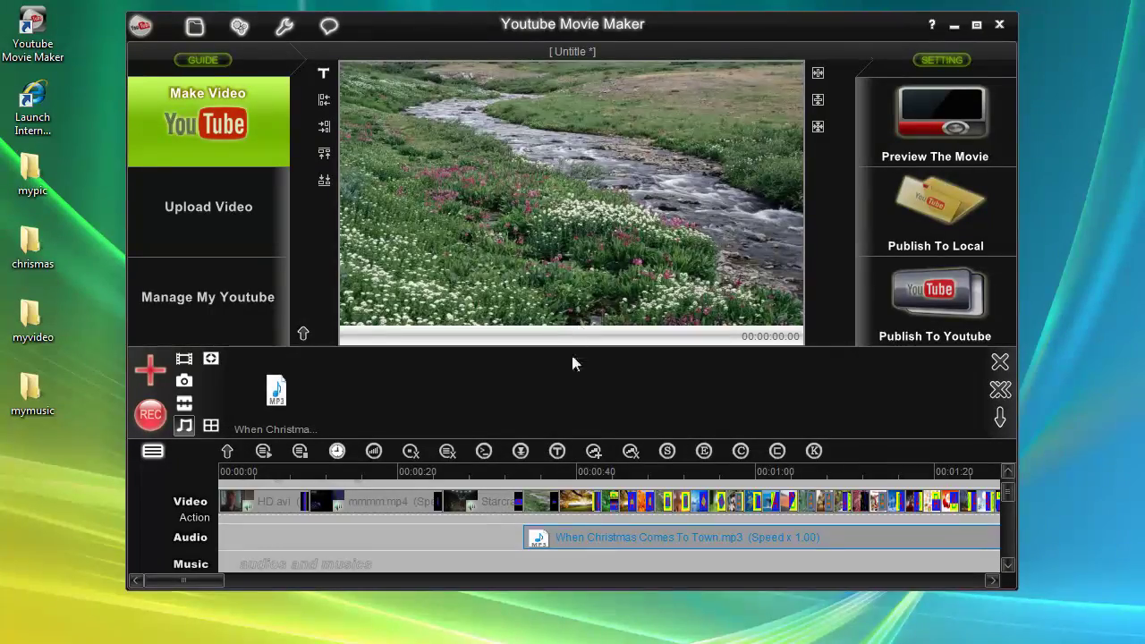
pyautogui.click(493, 521)
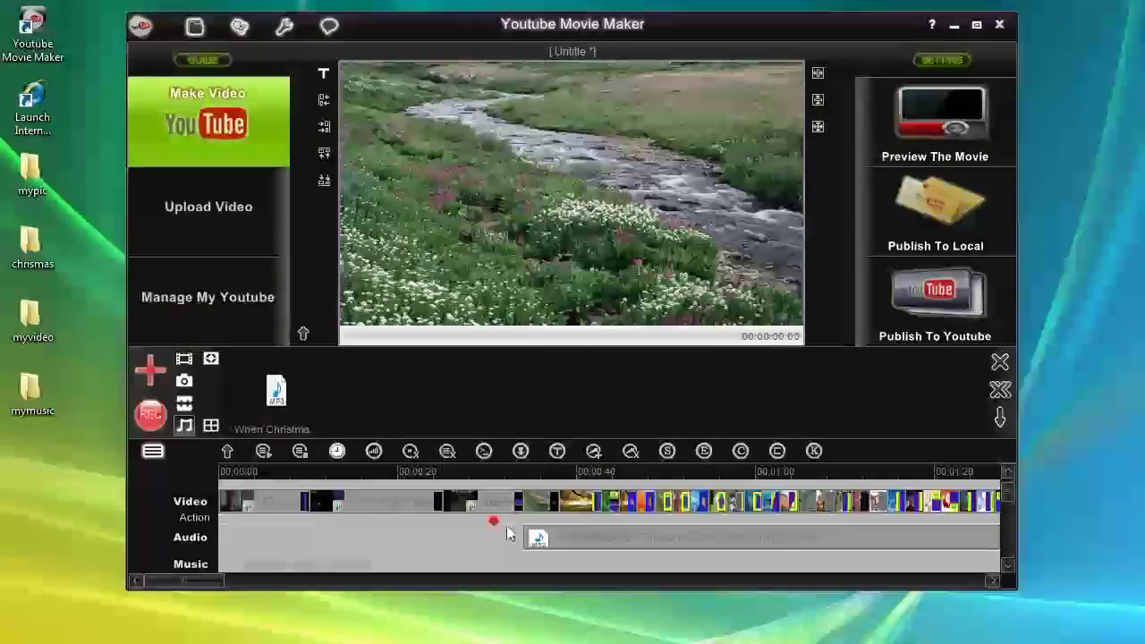
# Cut the end of When Christmas Comes To Town.mp3 on the Audio track to match the end of the last picture.
pyautogui.moveTo(207, 577); pyautogui.dragTo(273, 579)
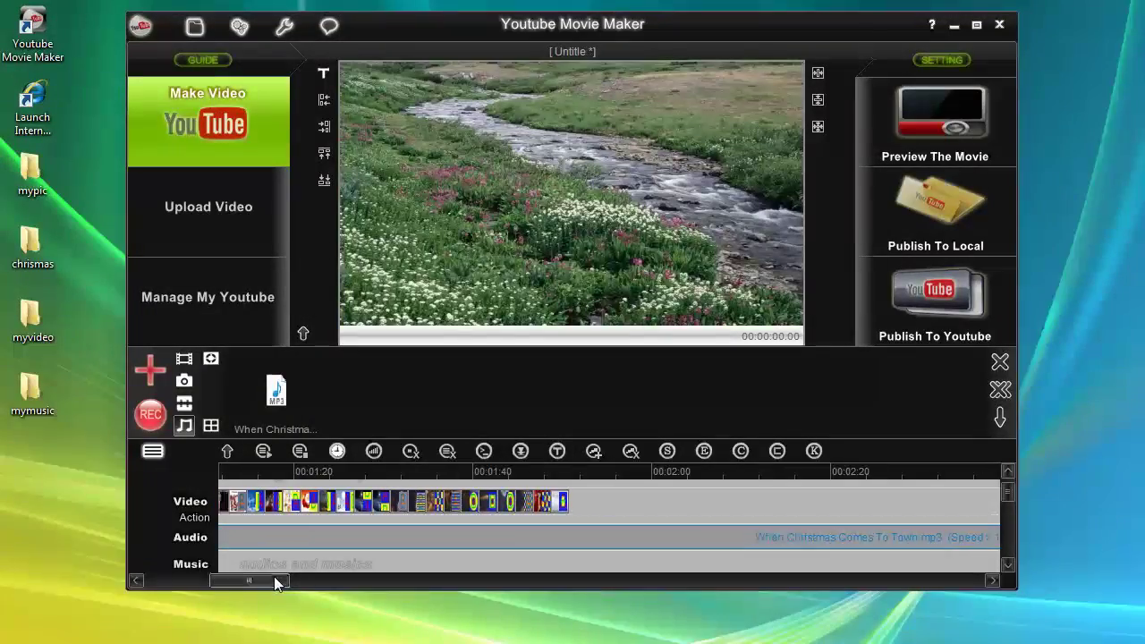
pyautogui.rightClick(570, 536)
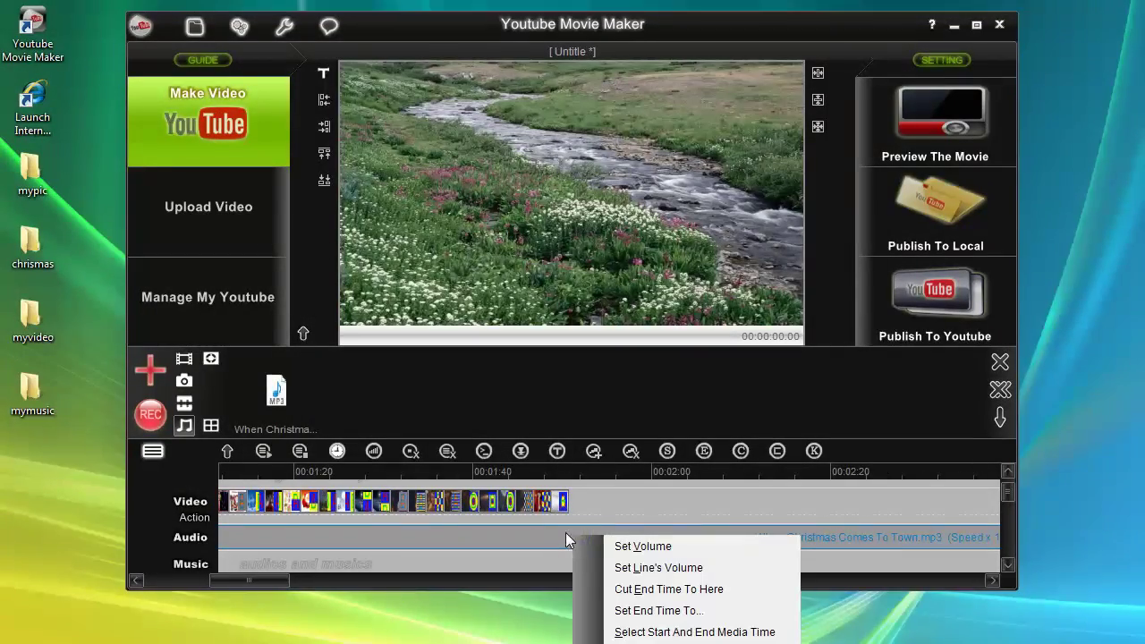
pyautogui.click(624, 592)
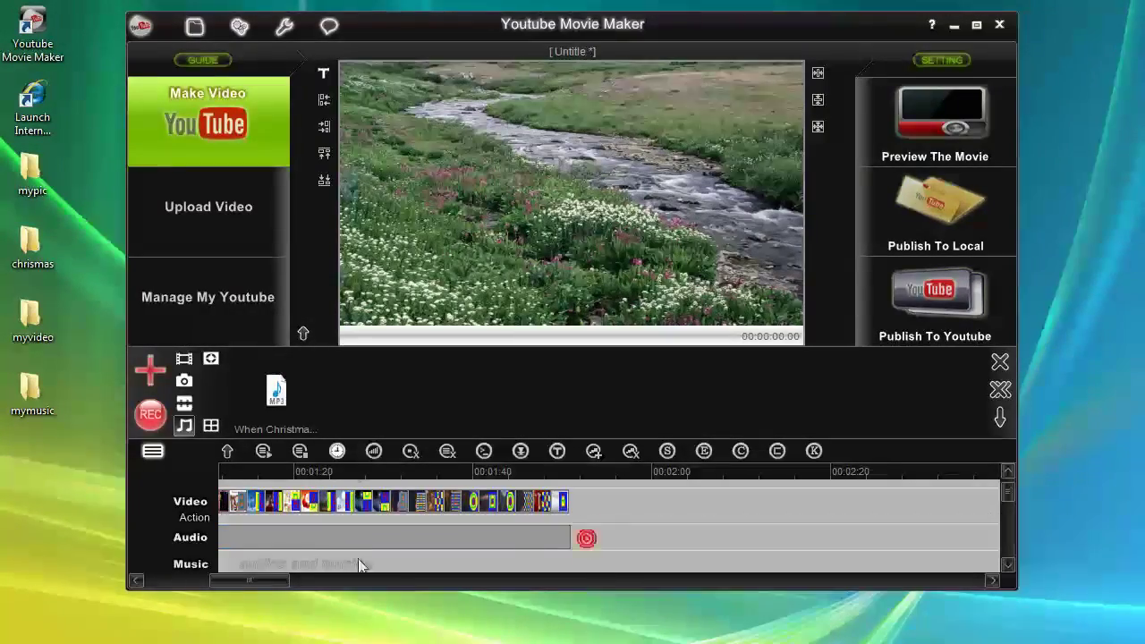
# Add the text "THis is my first slideshow video" at the start of the Text 0 line.
pyautogui.moveTo(251, 580); pyautogui.dragTo(180, 581)
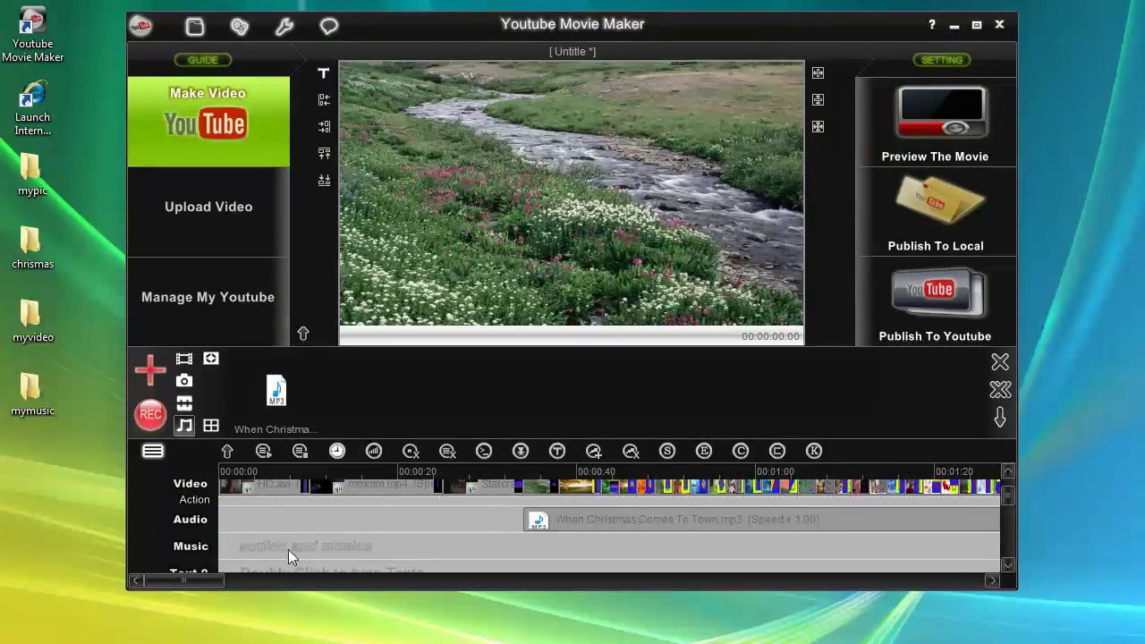
pyautogui.scroll(-1, 289, 549)
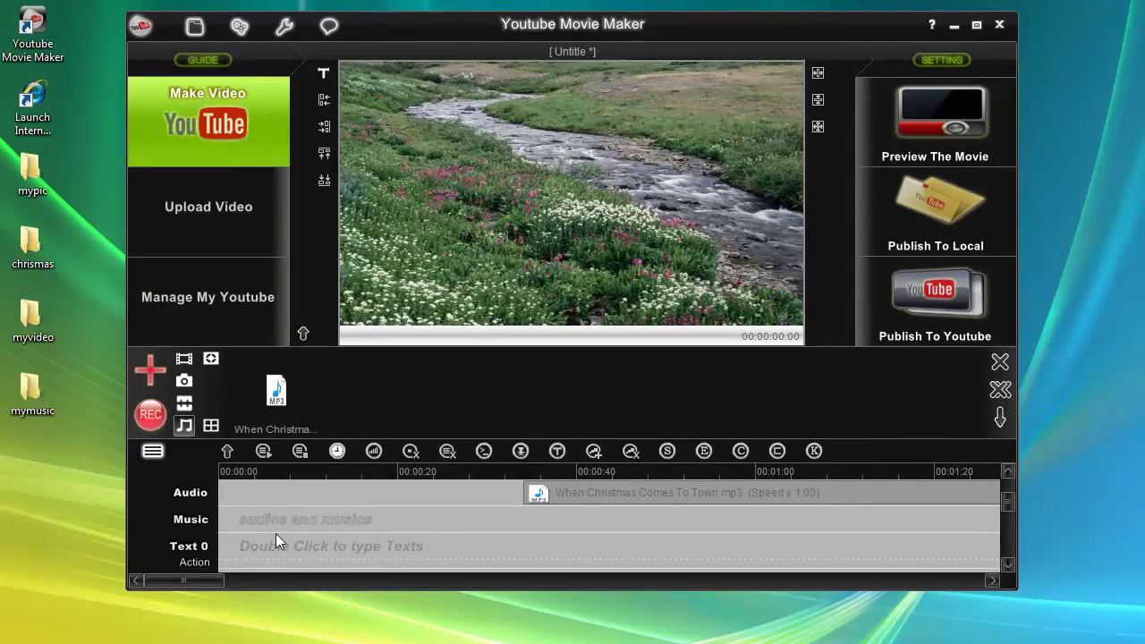
pyautogui.scroll(1, 269, 534)
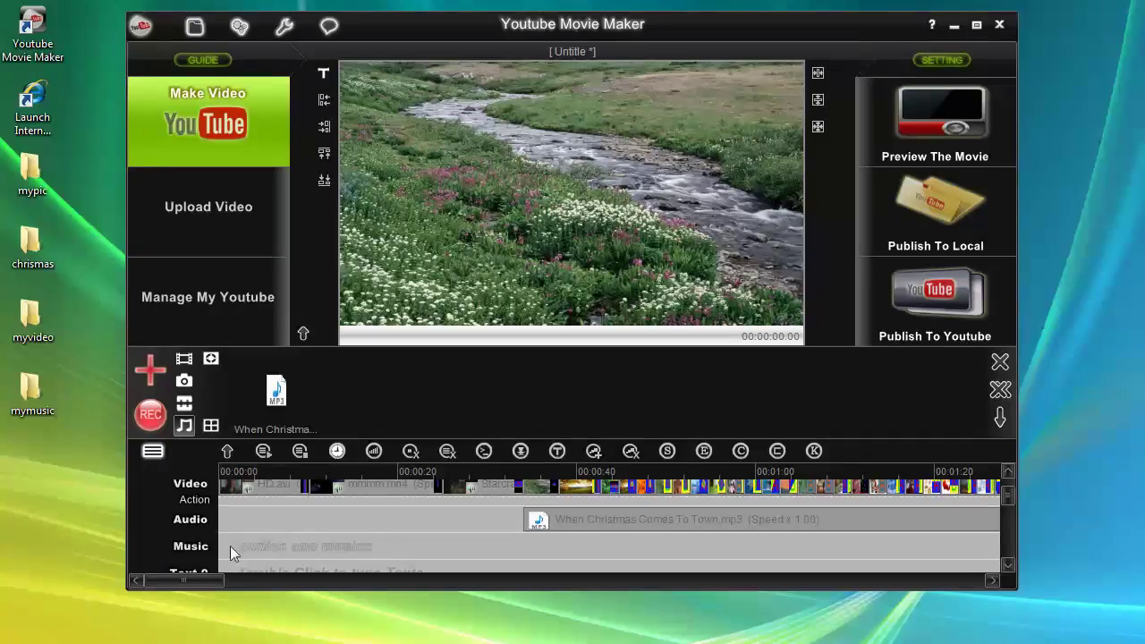
pyautogui.scroll(-1, 232, 544)
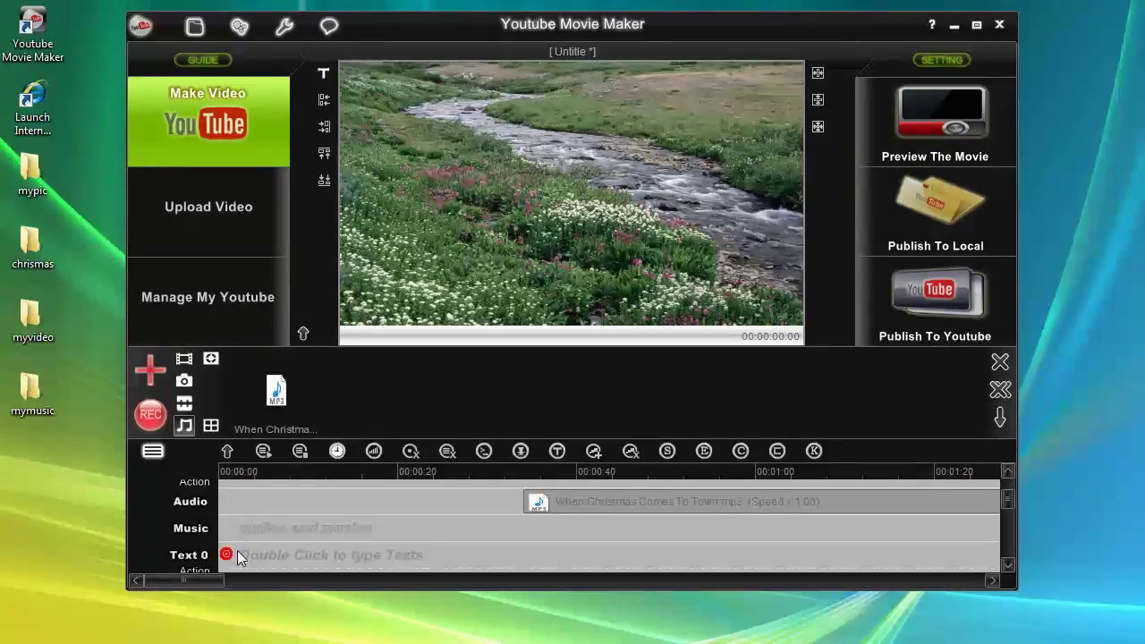
pyautogui.scroll(-1, 234, 547)
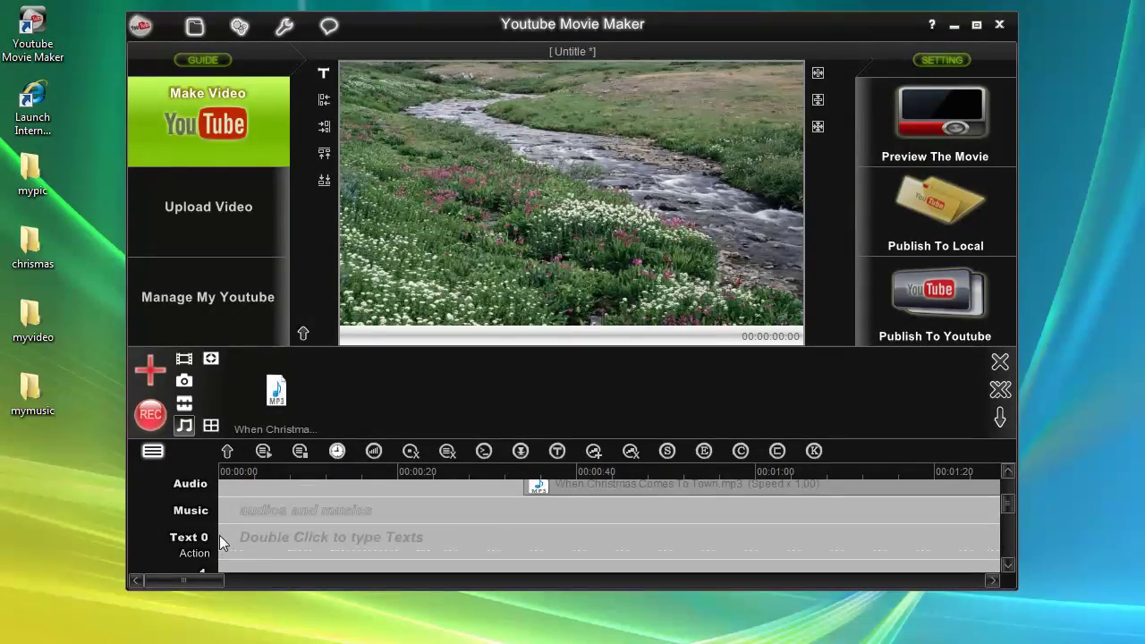
pyautogui.doubleClick(220, 537)
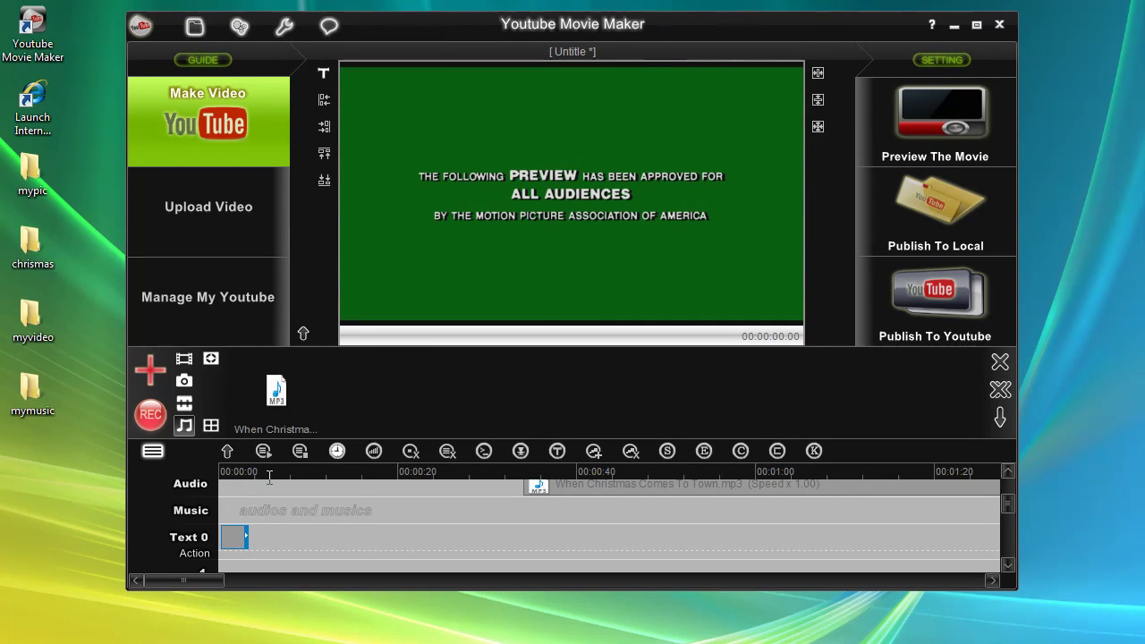
pyautogui.write('THis is my')
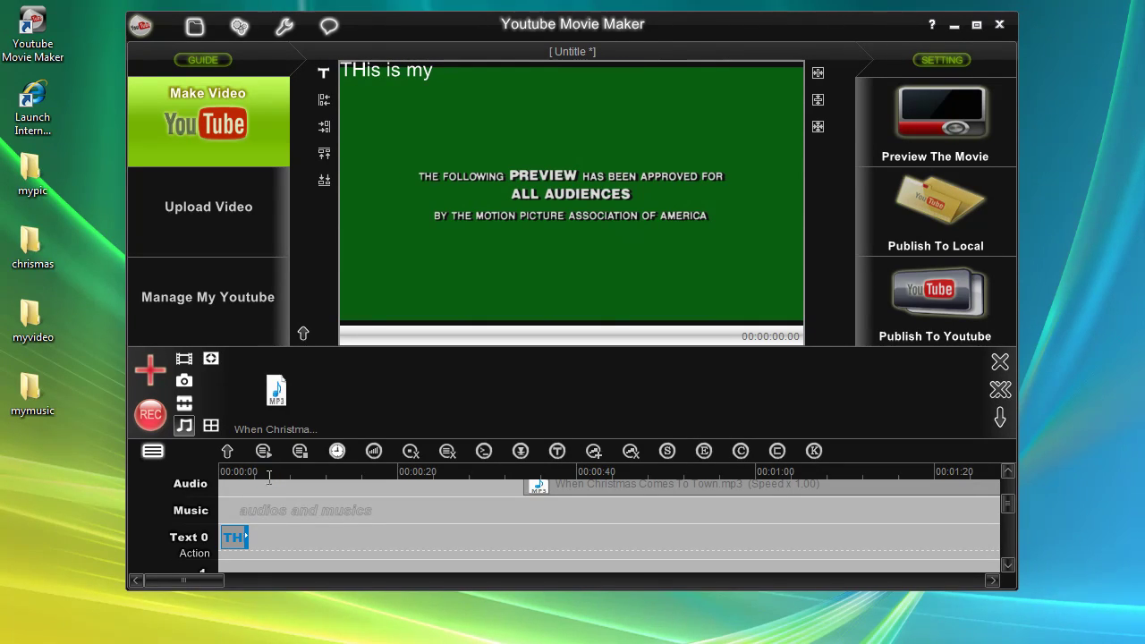
pyautogui.write(' first')
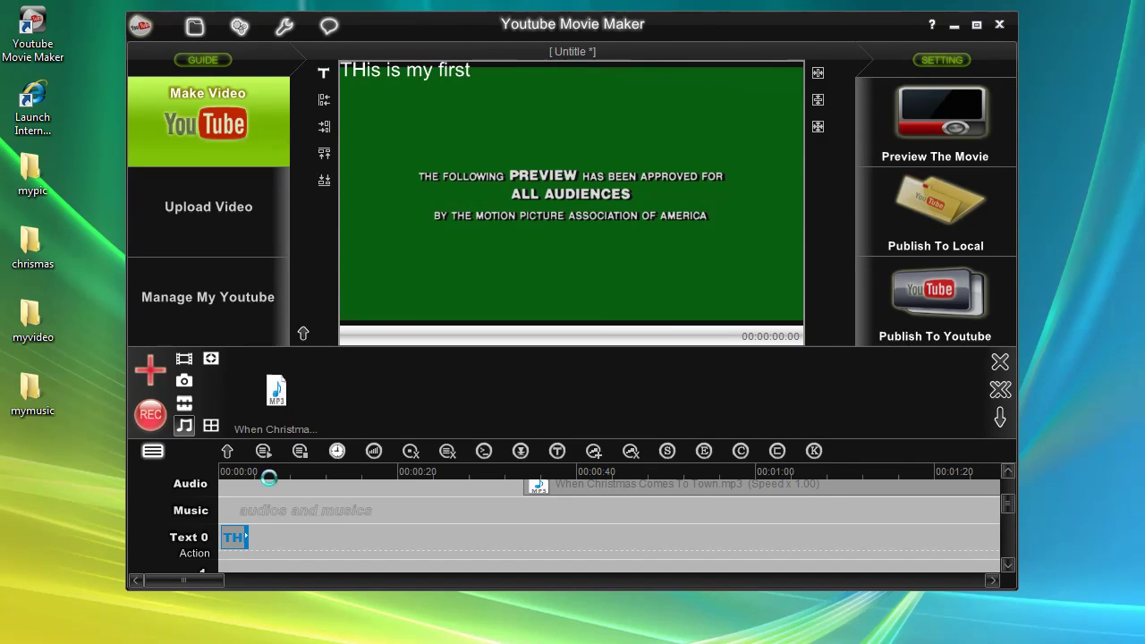
pyautogui.write(' slidehsow video')
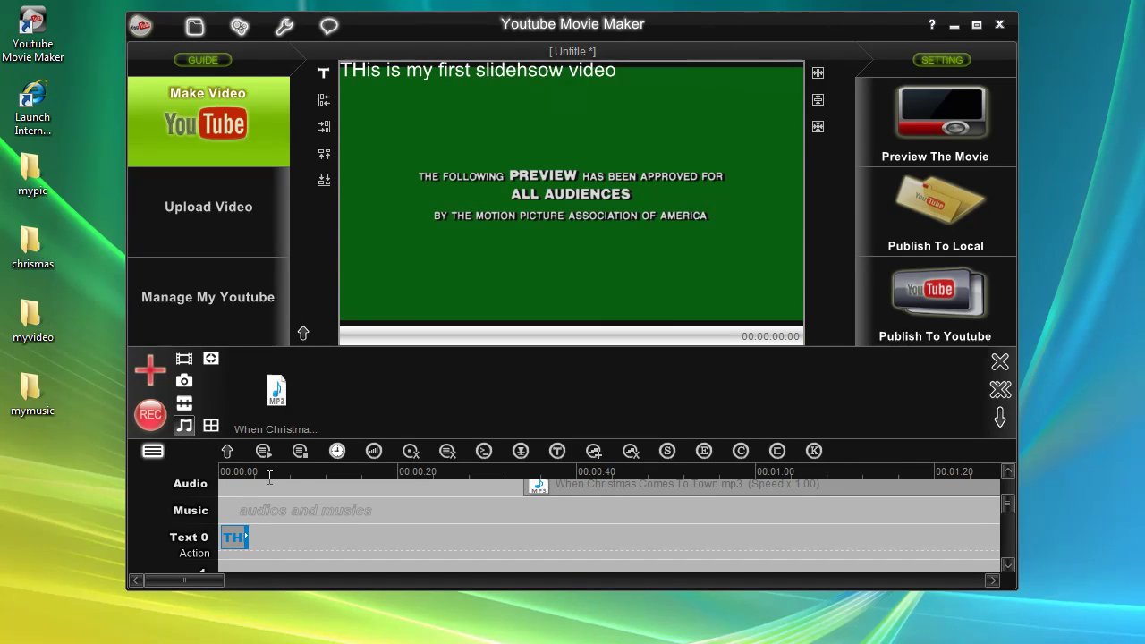
pyautogui.press('BackSpace')
pyautogui.write('h')
pyautogui.click(553, 358)
# Extend the Text 0 caption to the end of the audio clip and place it centred near the bottom of the video frame.
pyautogui.click(225, 537)
pyautogui.moveTo(244, 535); pyautogui.dragTo(923, 532)
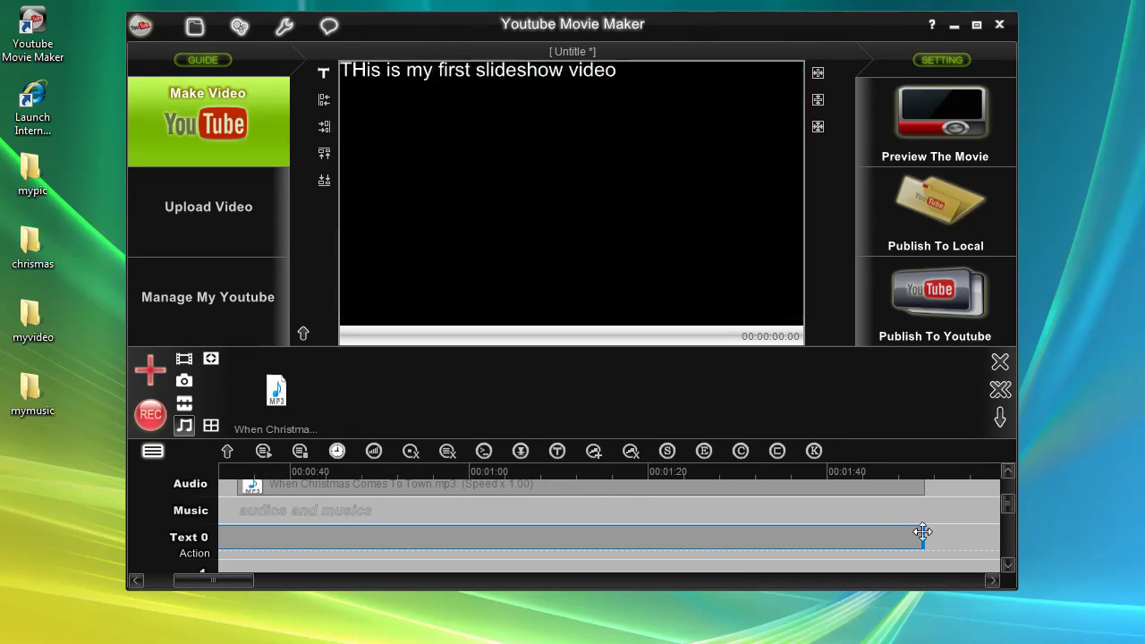
pyautogui.moveTo(237, 579); pyautogui.dragTo(195, 577)
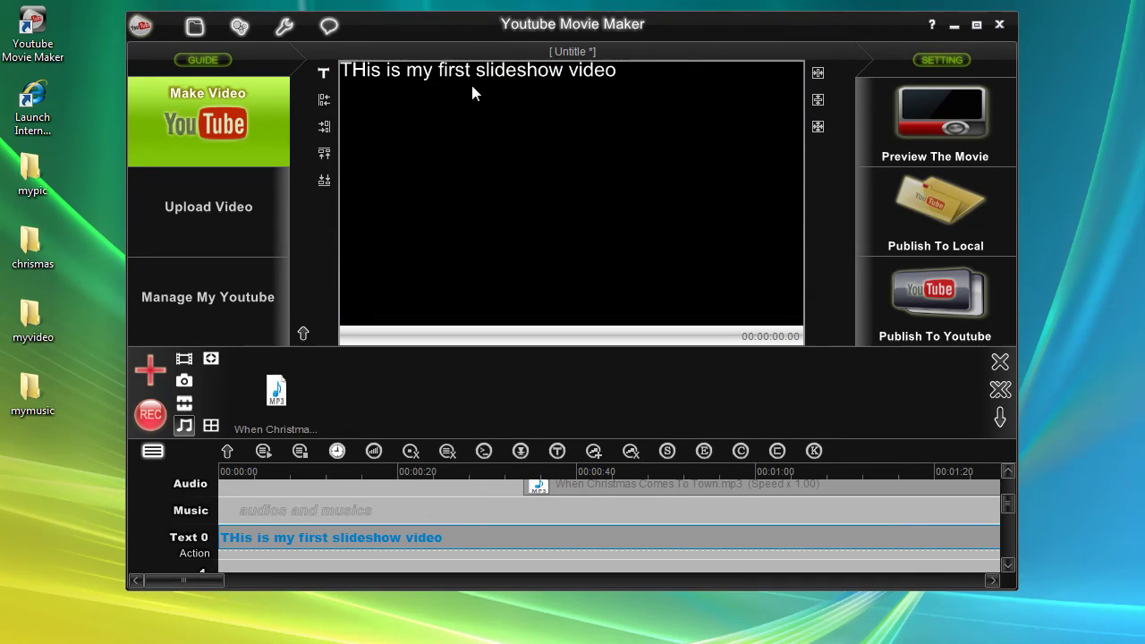
pyautogui.moveTo(468, 70); pyautogui.dragTo(566, 296)
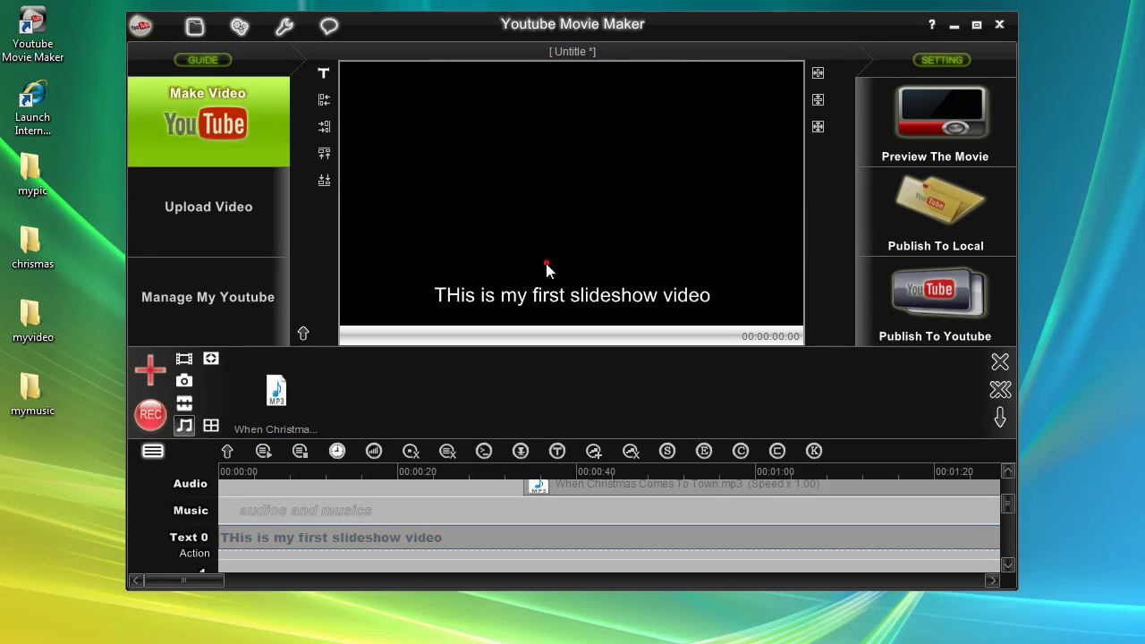
# Change the font settings of the Text 0 caption to give it a white glow effect.
pyautogui.rightClick(369, 540)
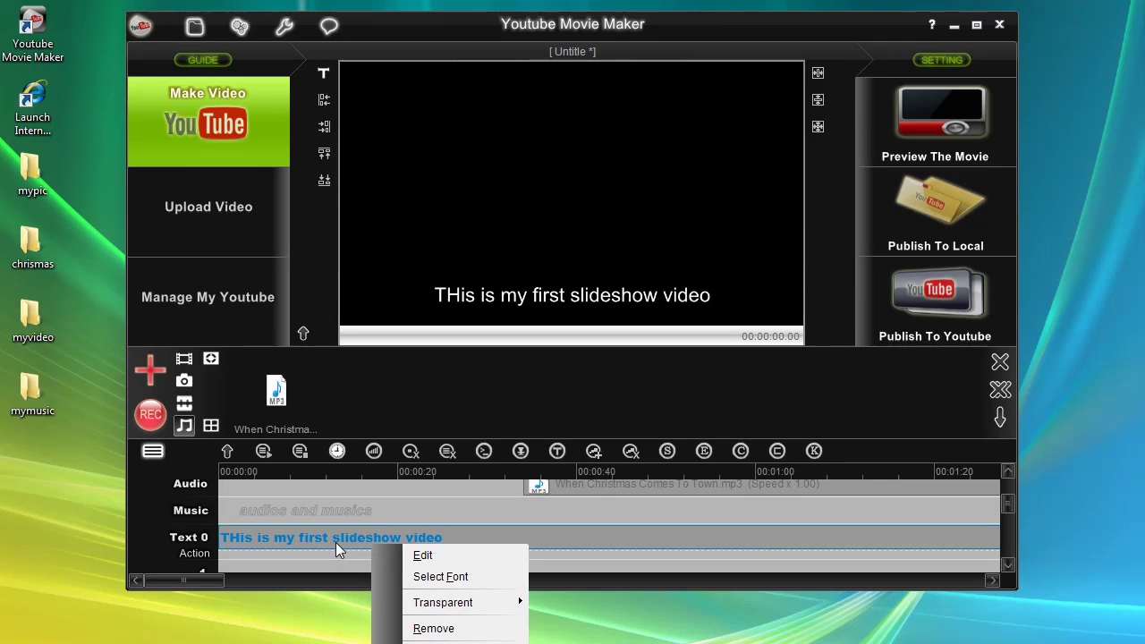
pyautogui.click(424, 578)
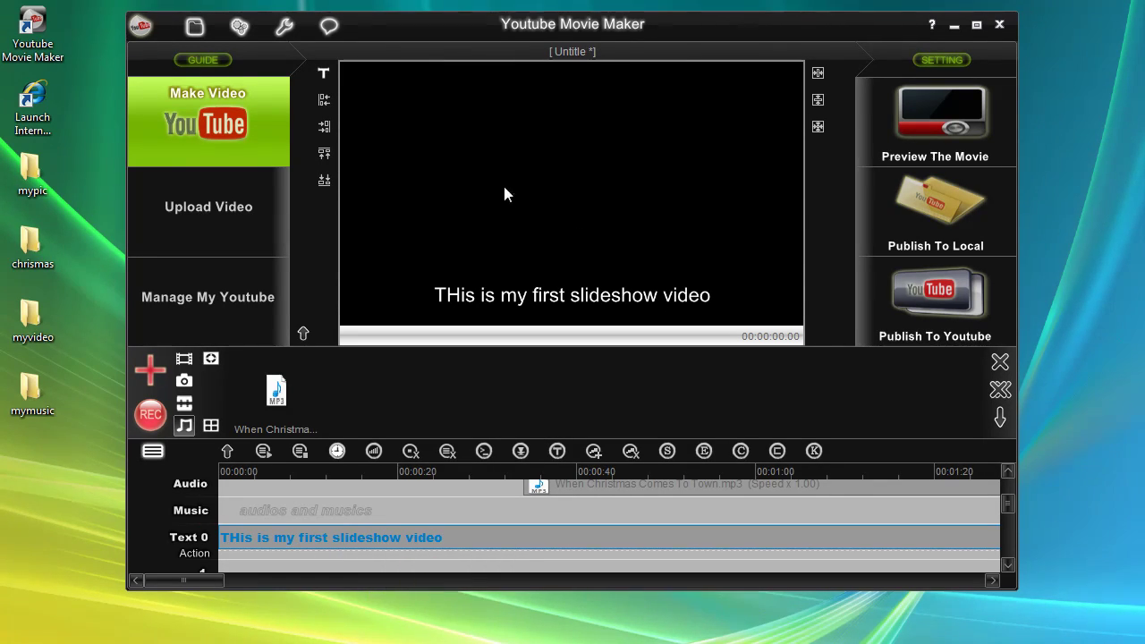
pyautogui.click(603, 405)
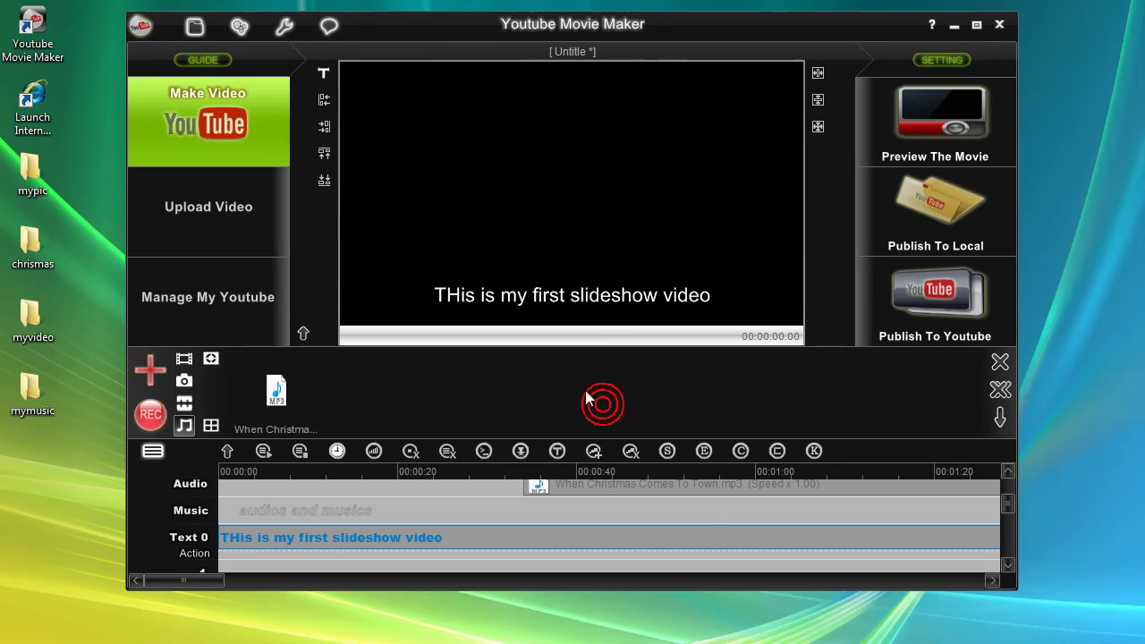
pyautogui.click(546, 302)
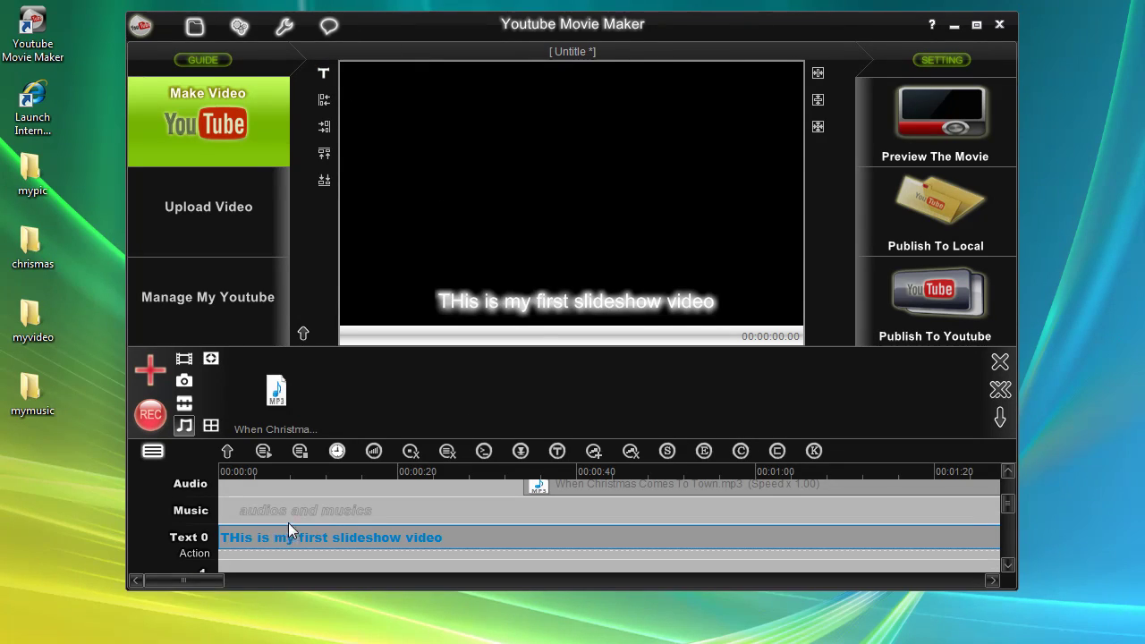
# Play the movie with its caption from the beginning, and play it from the mmmm.mp4 clip.
pyautogui.scroll(3, 288, 522)
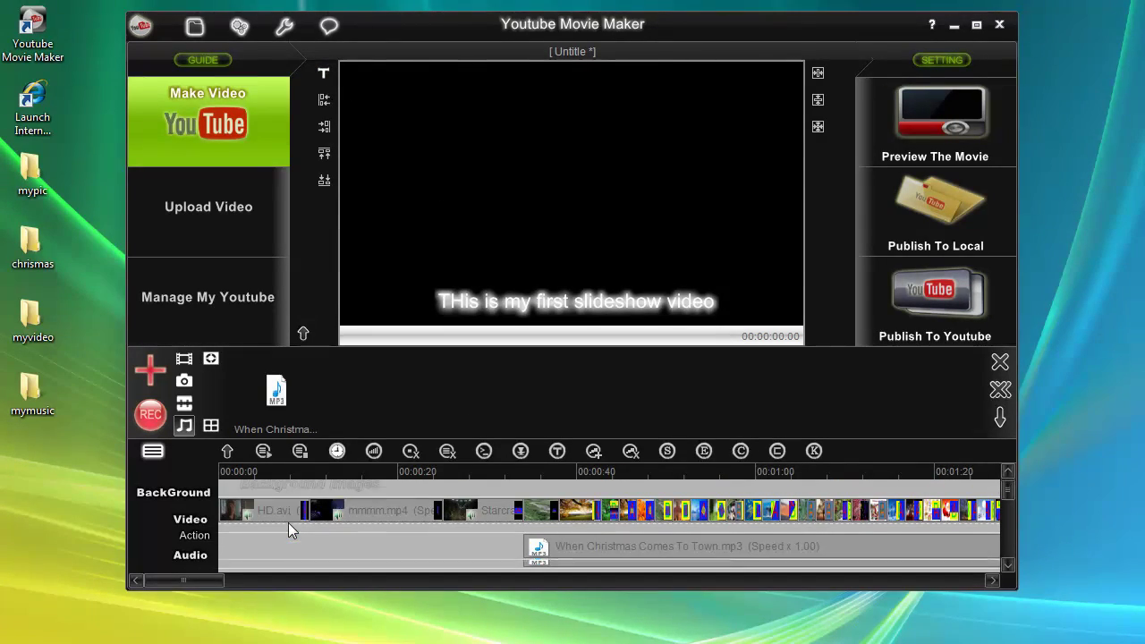
pyautogui.scroll(-1, 288, 523)
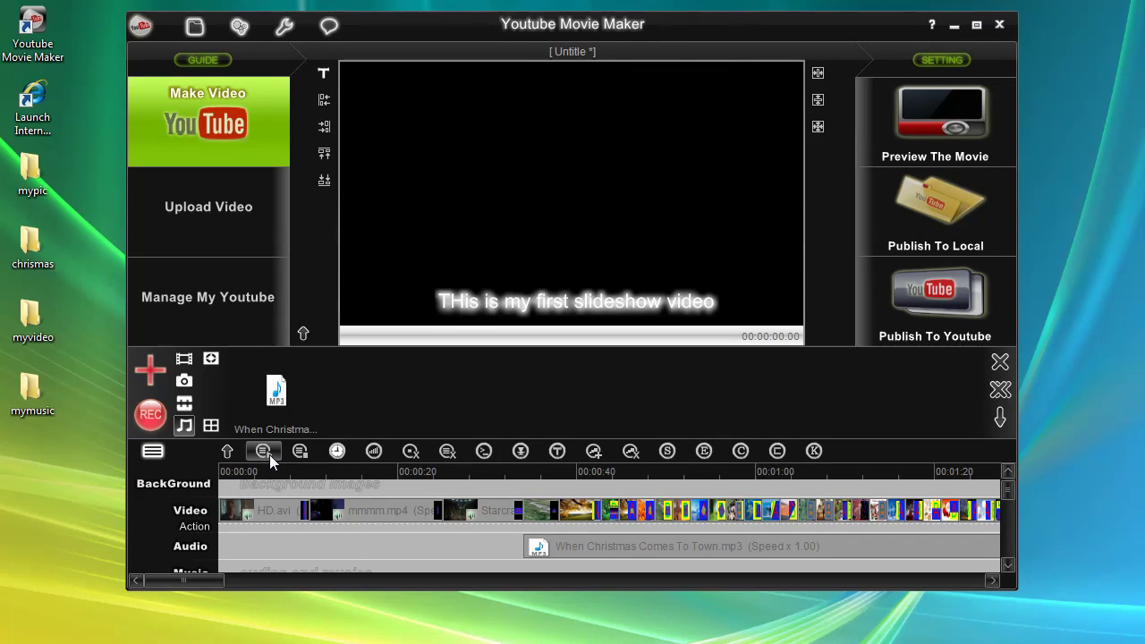
pyautogui.click(269, 455)
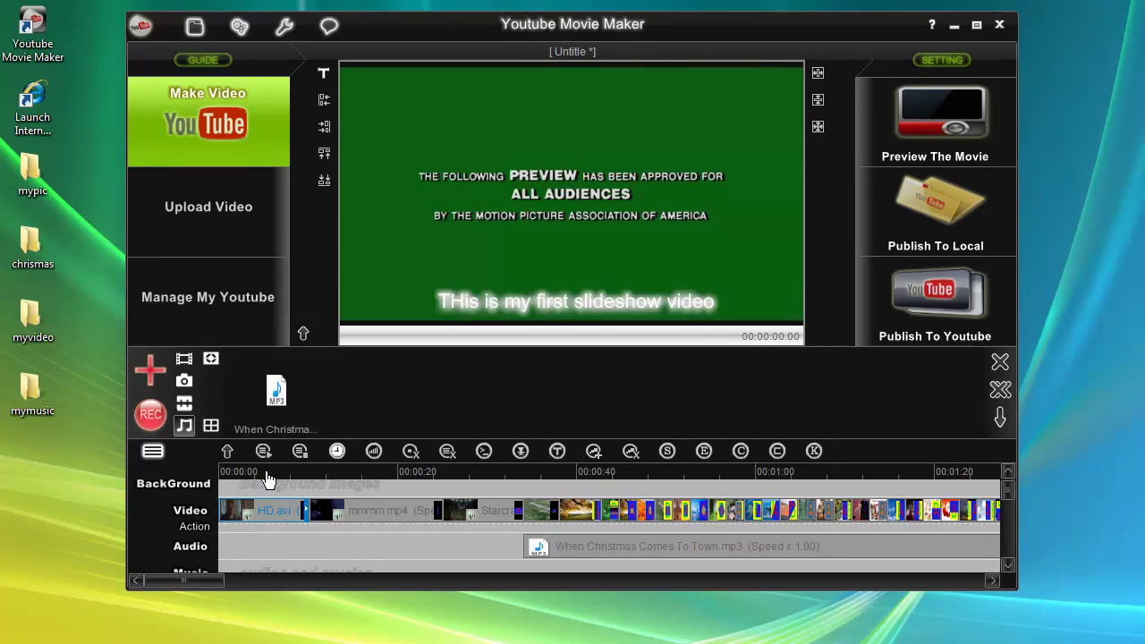
pyautogui.click(740, 356)
pyautogui.click(350, 512)
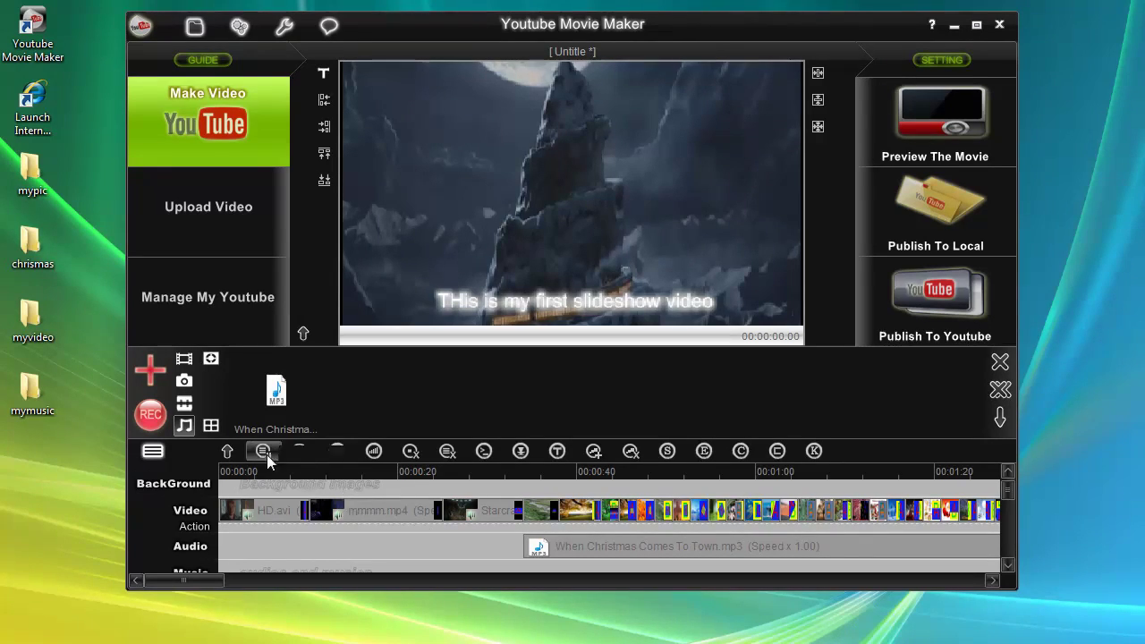
pyautogui.click(258, 451)
# Publish the movie locally to the Desktop as the MP4 video 2222, and stop the conversion.
pyautogui.click(946, 219)
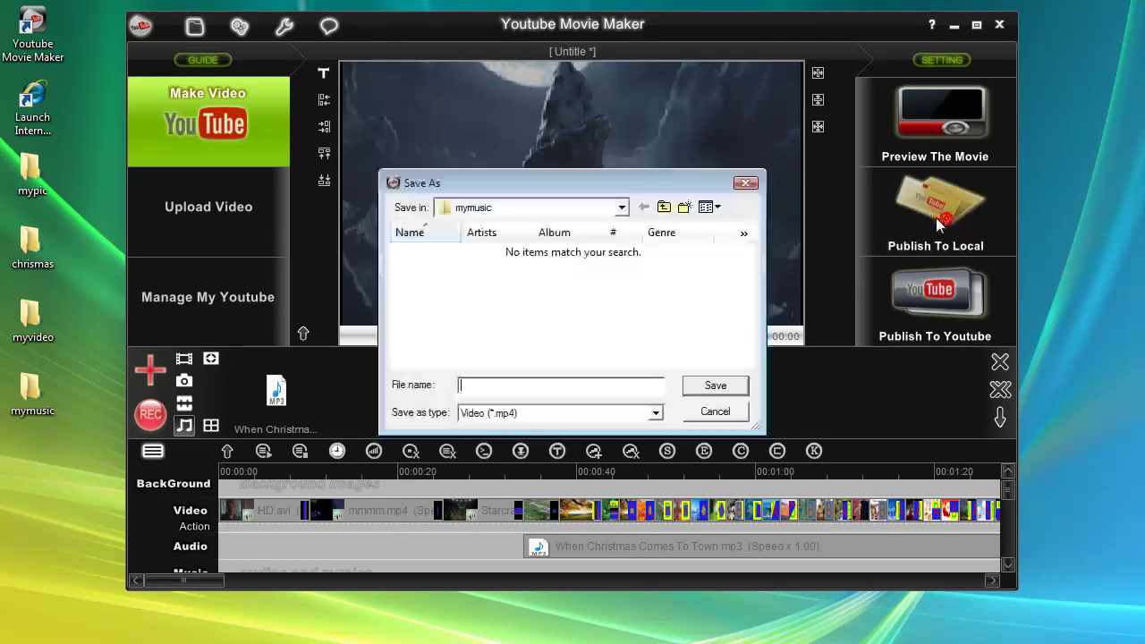
pyautogui.click(480, 208)
pyautogui.click(473, 224)
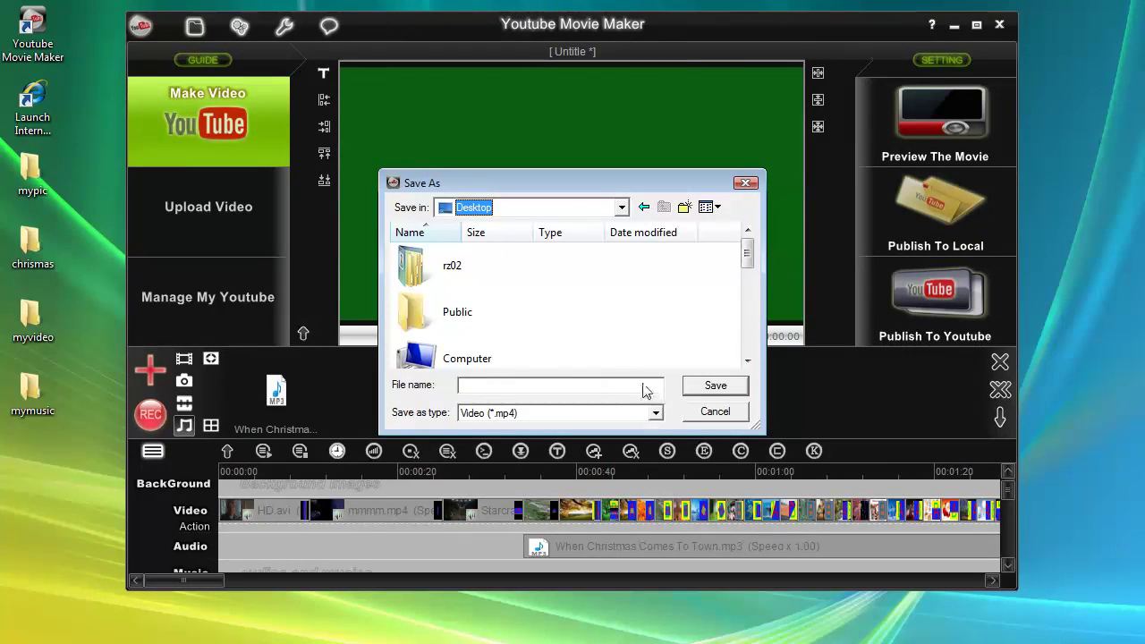
pyautogui.click(583, 382)
pyautogui.write('2222')
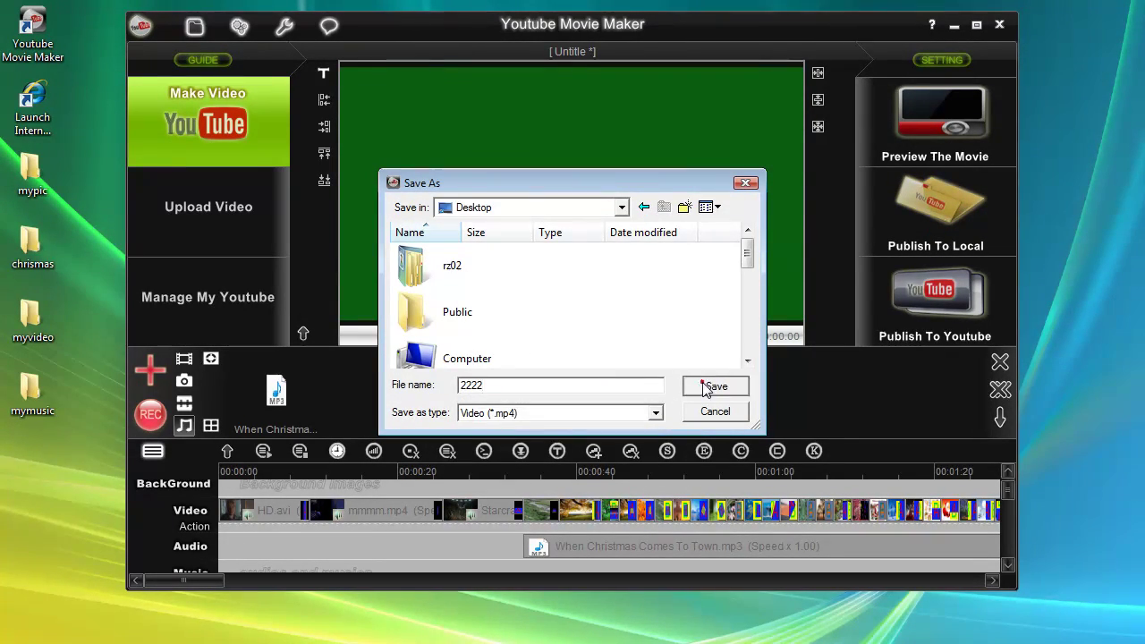
pyautogui.click(697, 385)
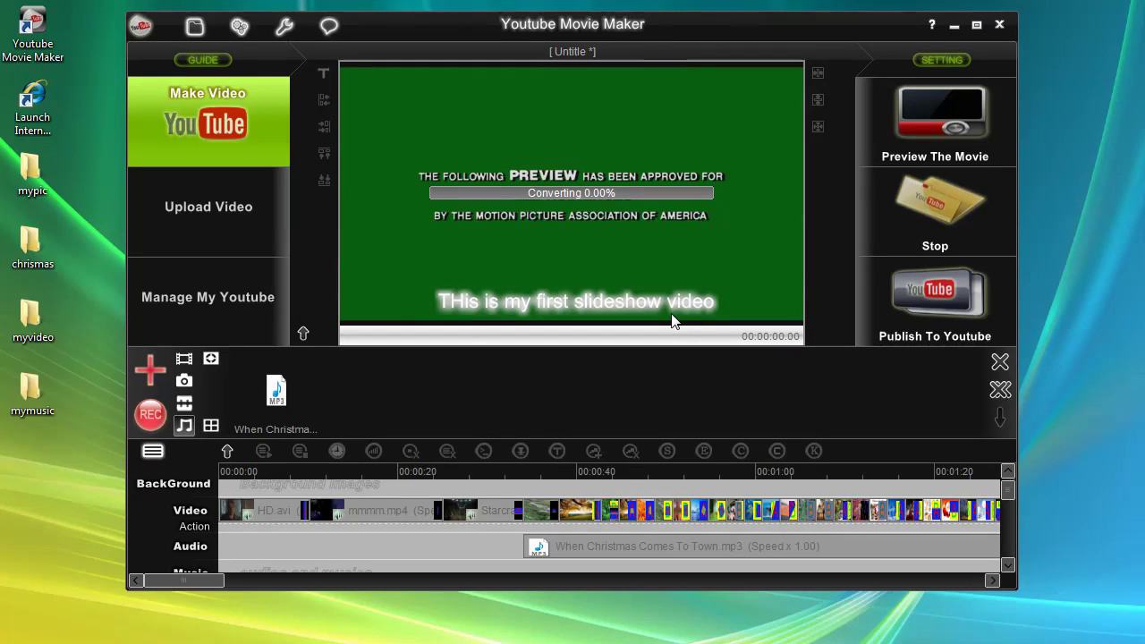
pyautogui.click(912, 214)
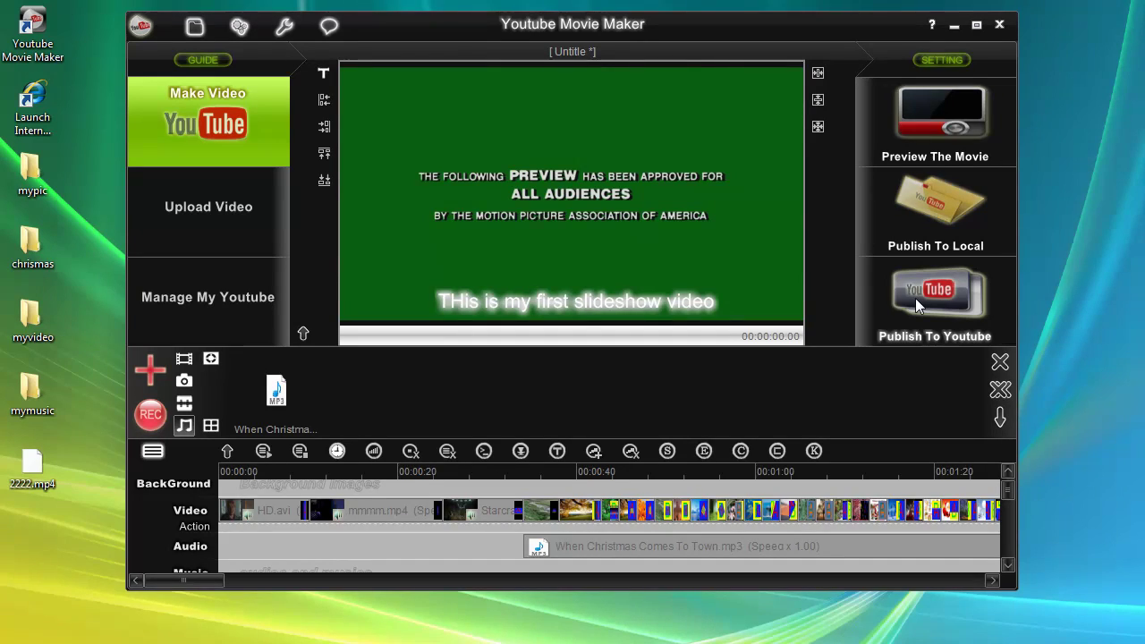
pyautogui.click(404, 153)
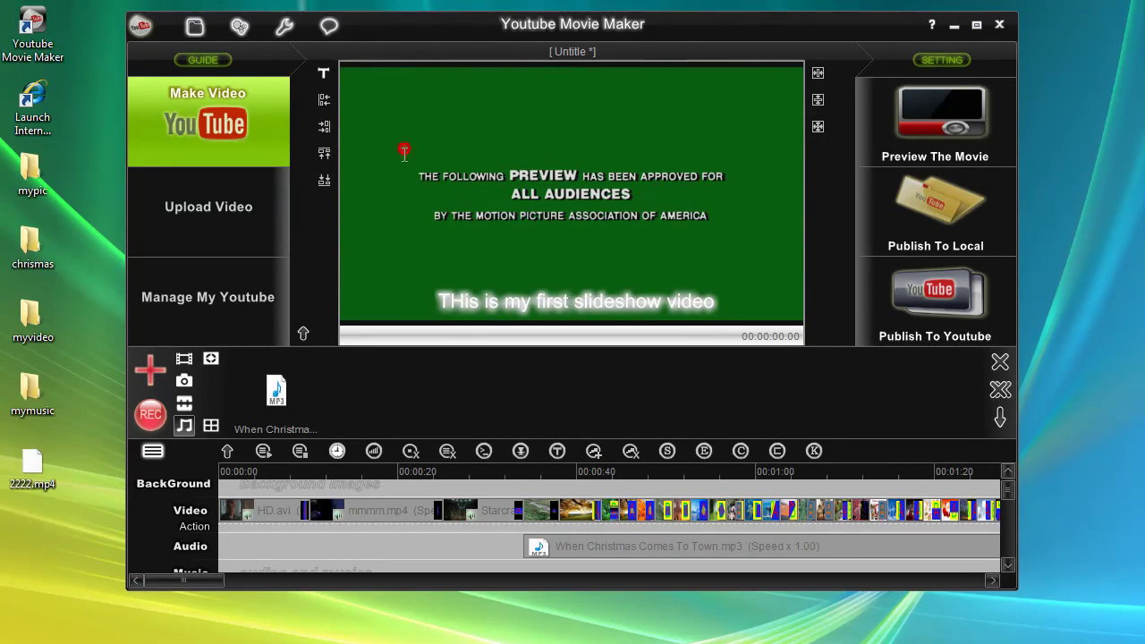